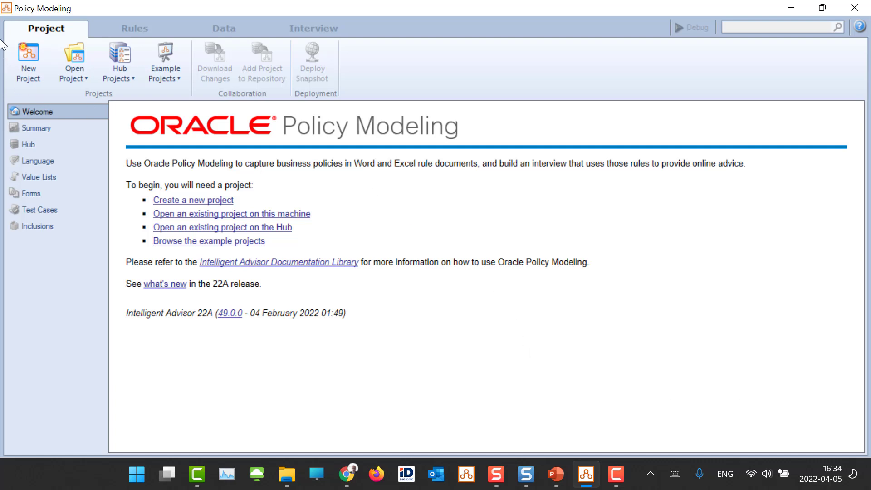
- Create a new project named DecisionDemo1 with English (American) as the project language
left_click(29, 67)
type("Dec")
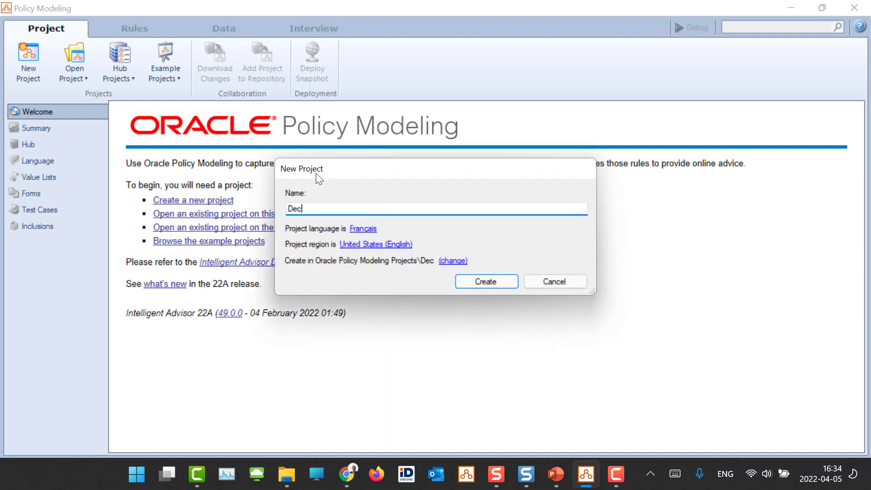
type("isionDemo1")
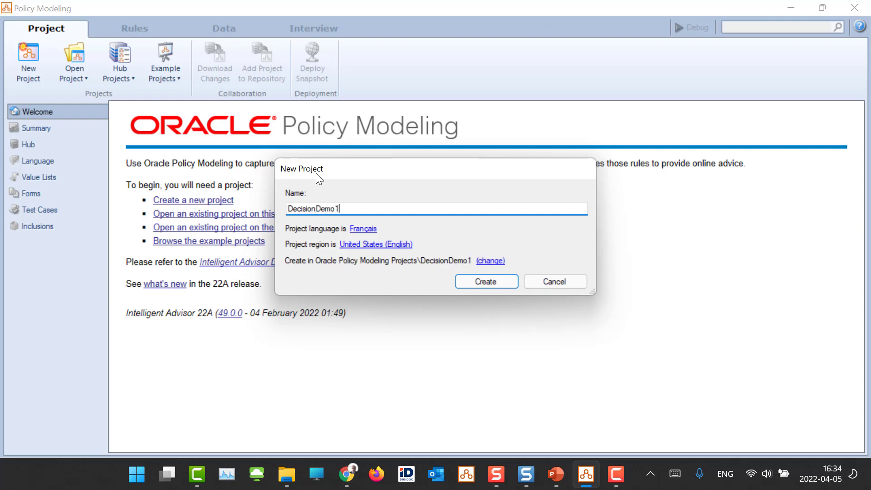
key("Tab")
left_click(359, 229)
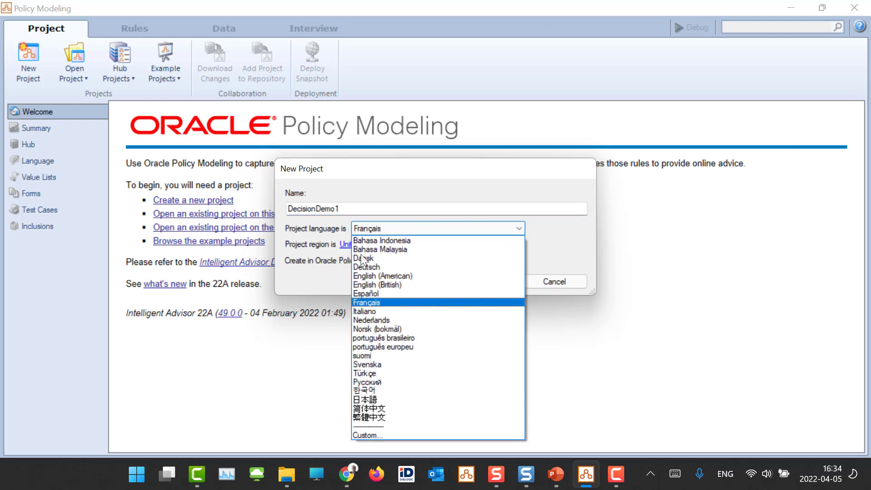
left_click(398, 276)
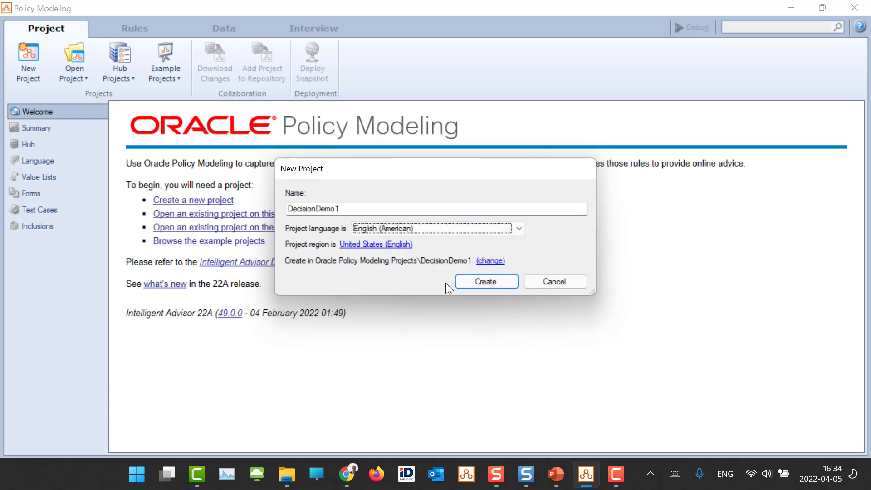
left_click(477, 282)
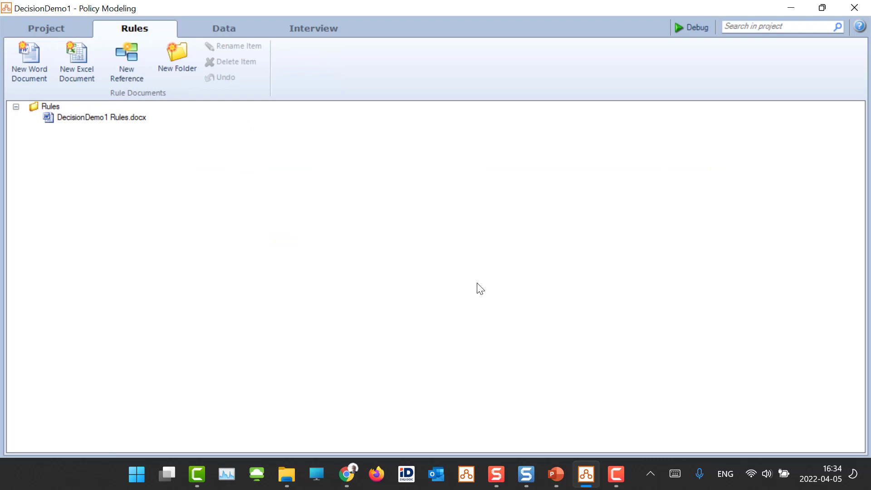
- Add a new entity named "the person" under Global in the data model
left_click(216, 27)
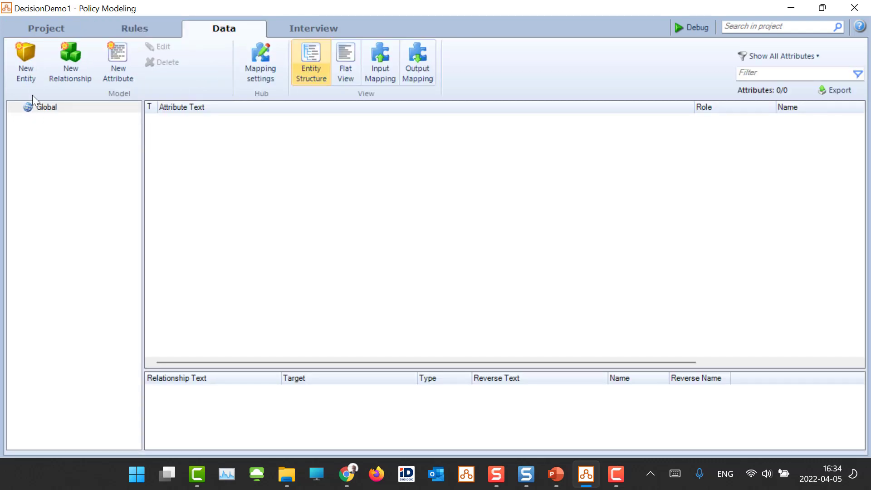
left_click(30, 65)
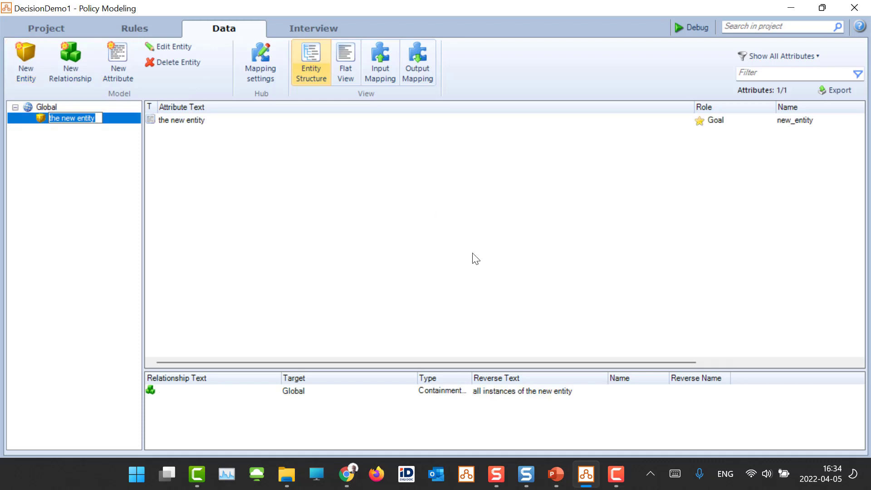
type("the person")
key("Return")
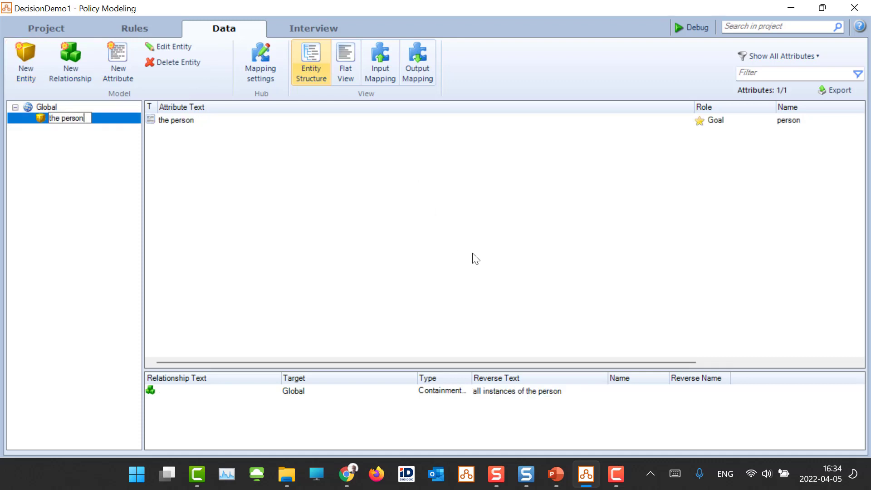
- Rename the containment relationship between Global and the person entity to "the people"
double_click(546, 394)
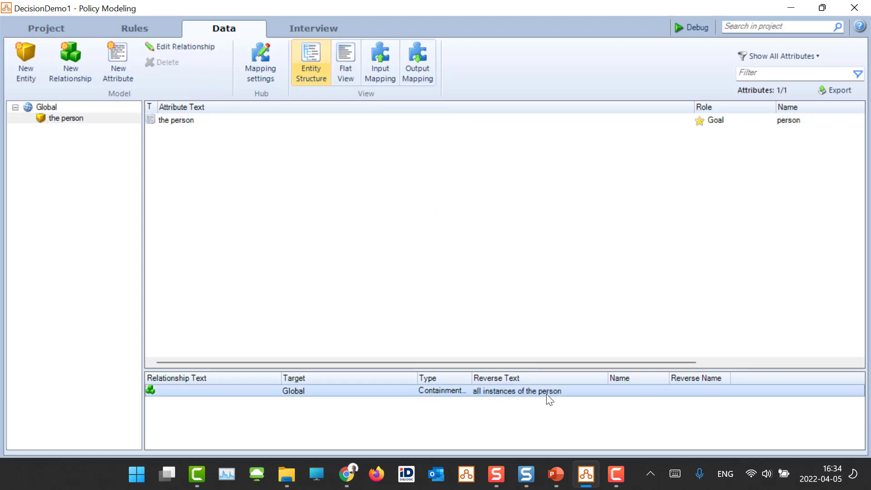
type("the peple")
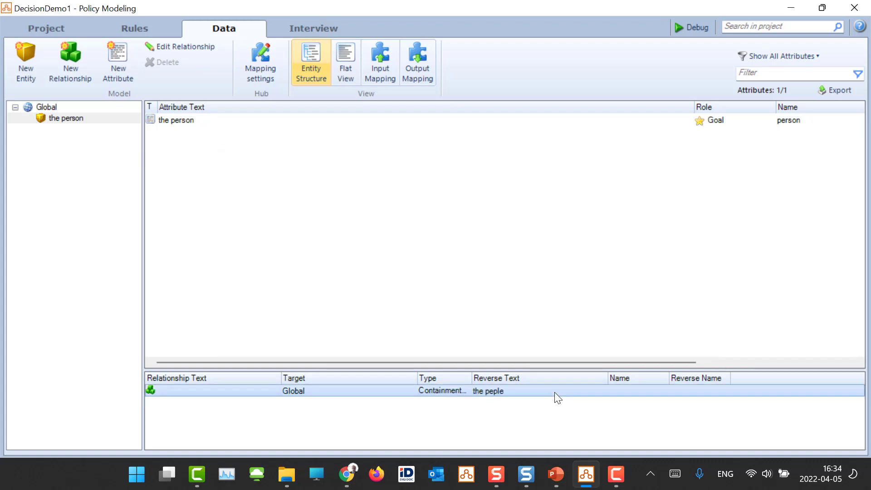
double_click(554, 392)
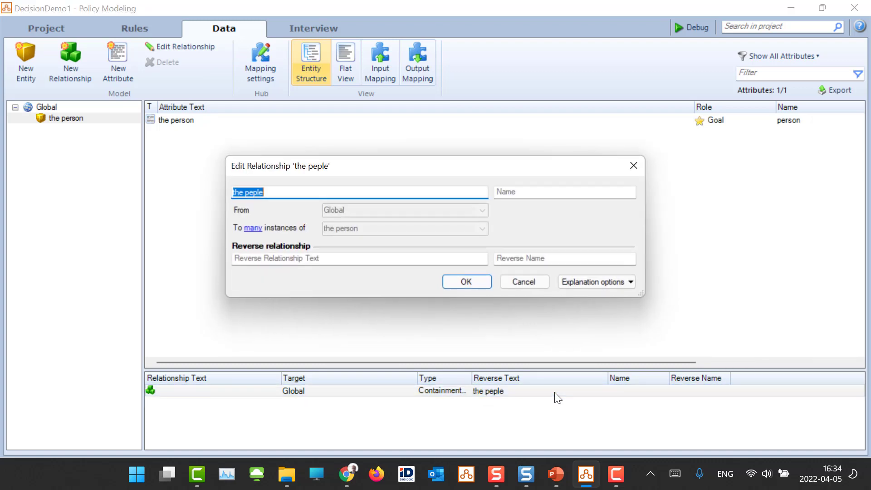
type("the people")
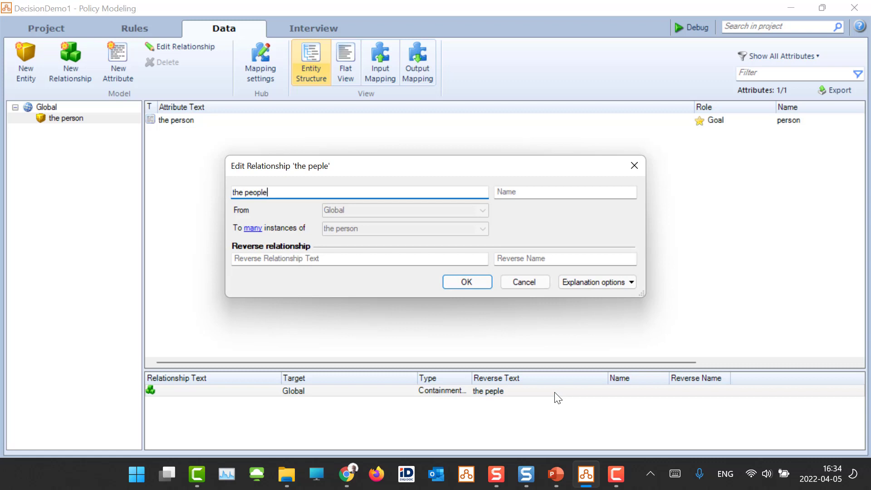
key("Return")
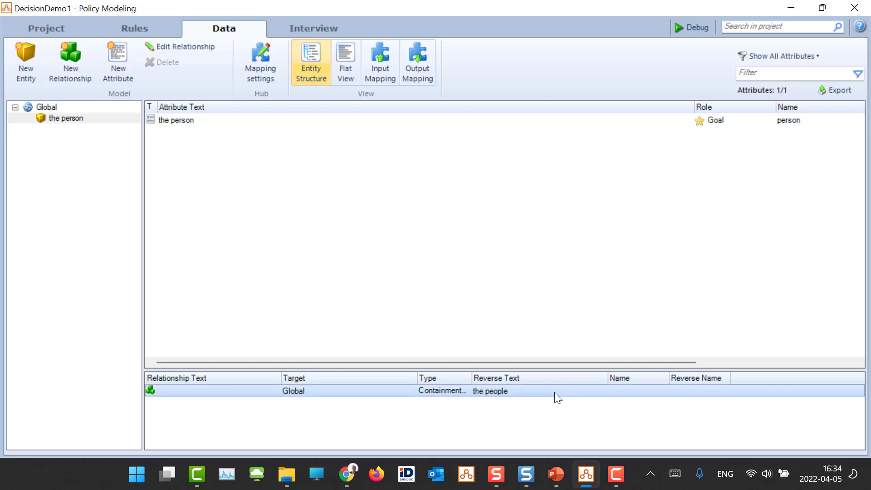
- Add the attribute "the person's date of birth" to the person entity
left_click(122, 59)
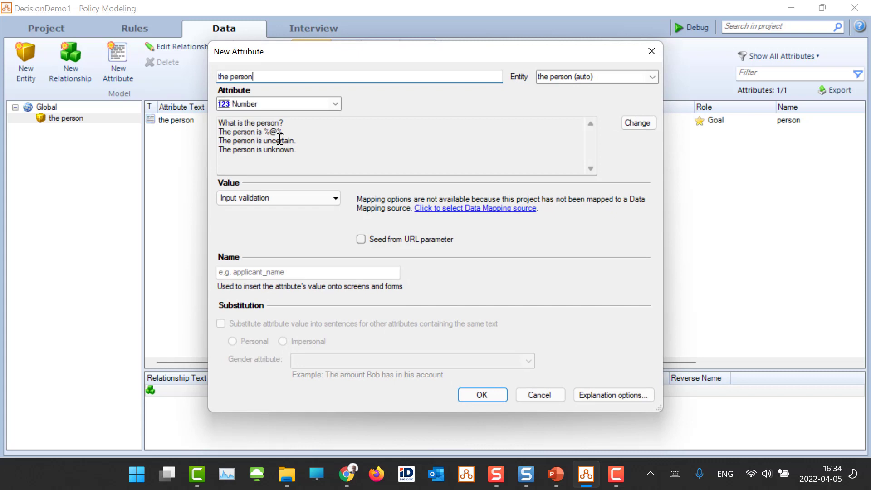
type("'s date of br")
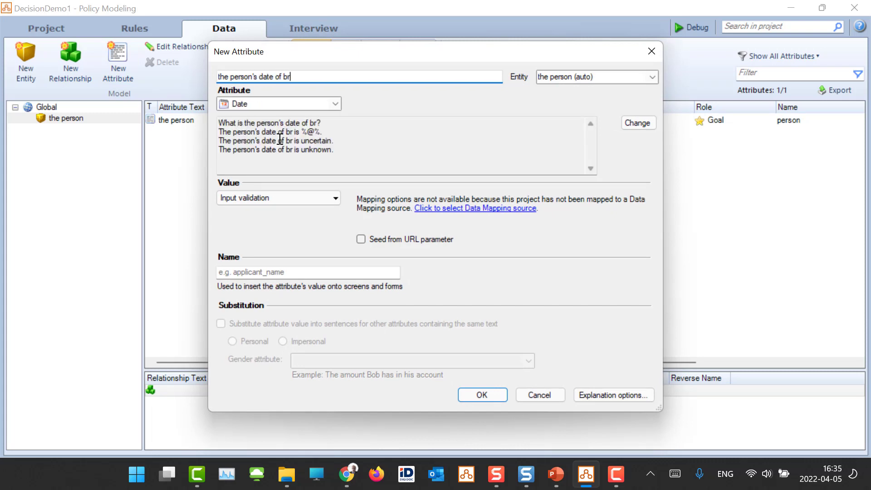
key("BackSpace")
type("irt")
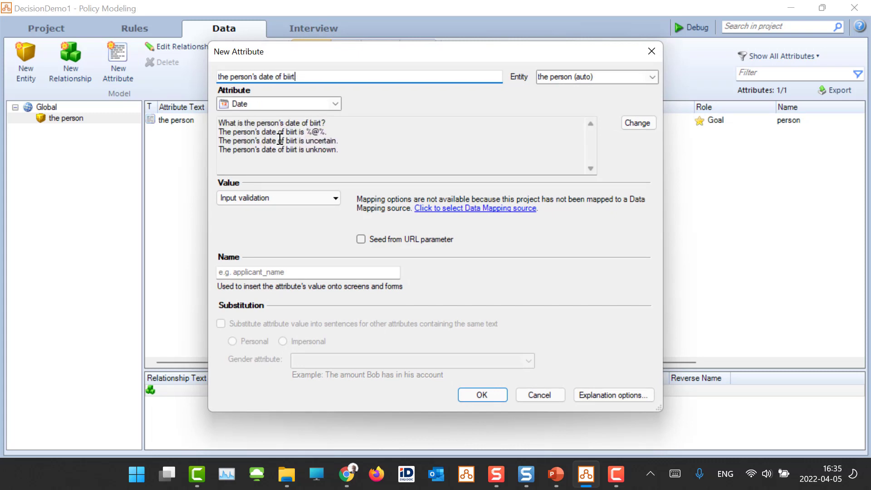
type("h")
key("Return")
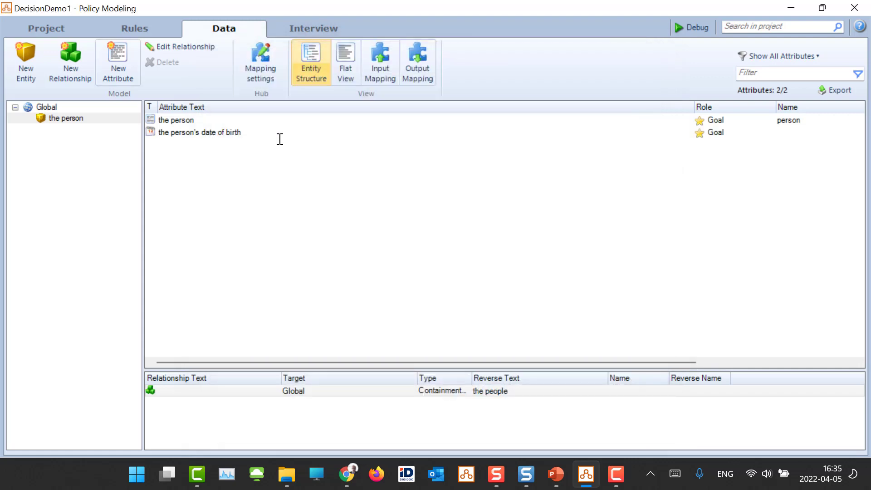
- Start a new reference in the project's rules and log in to the Hub with the username and account password
left_click(143, 30)
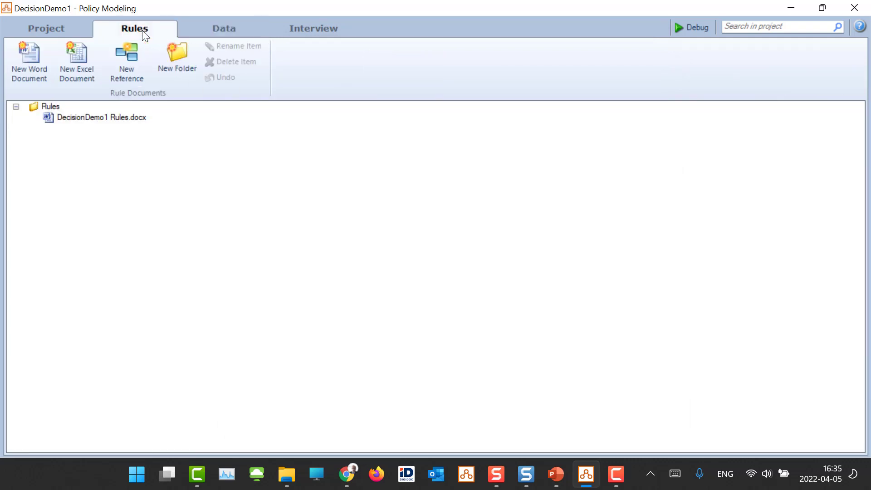
left_click(125, 59)
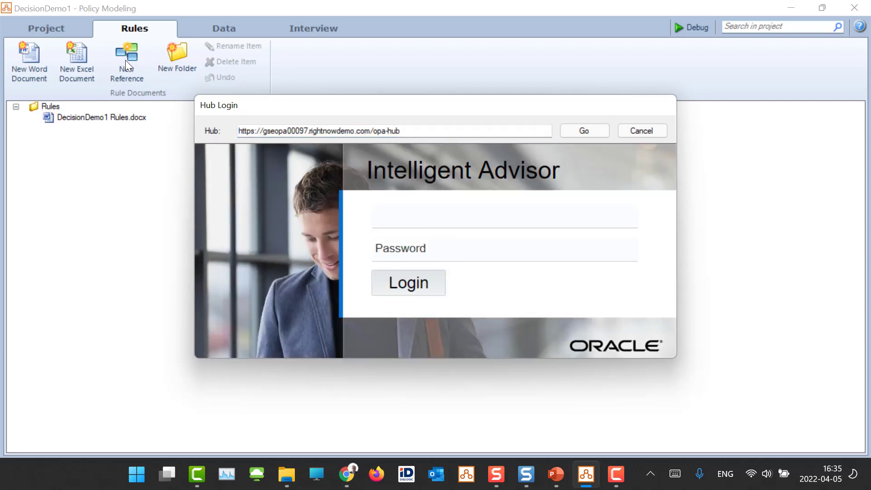
type("richard")
key("Tab")
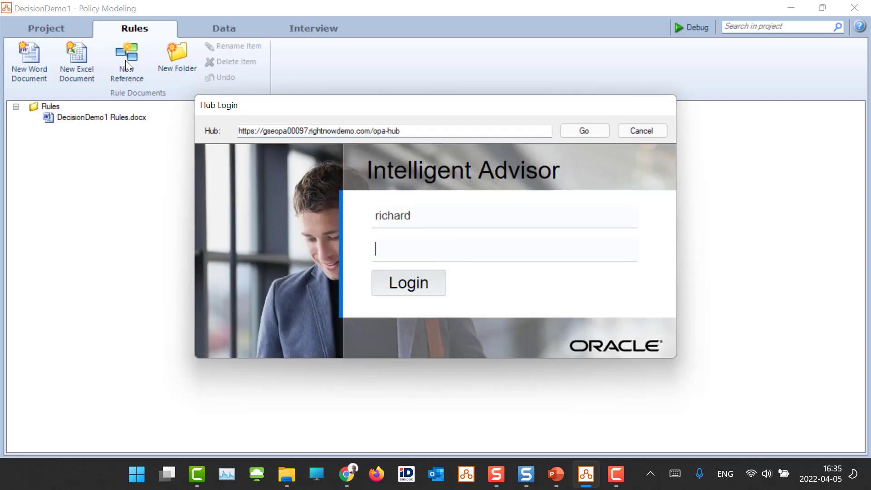
type("••••••••••••")
key("Return")
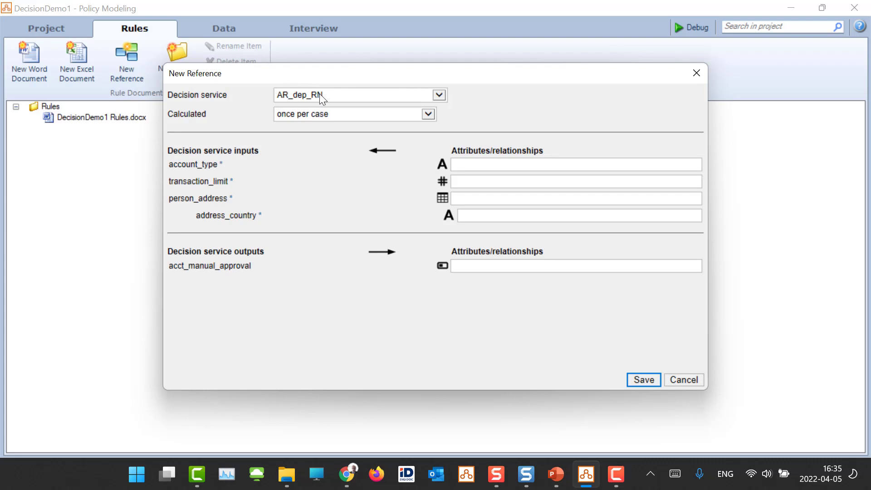
- Select DS_1 (project) as the decision service and map its current_date input to "the date of the interview"
left_click(441, 95)
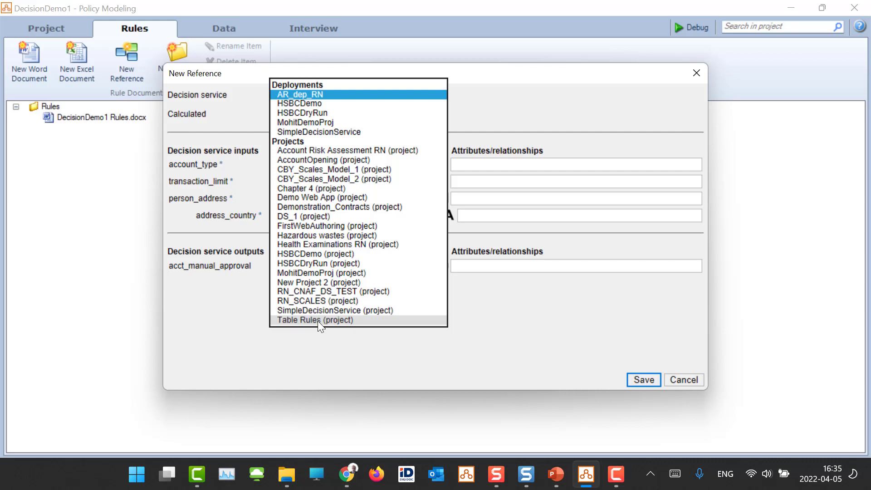
left_click(314, 216)
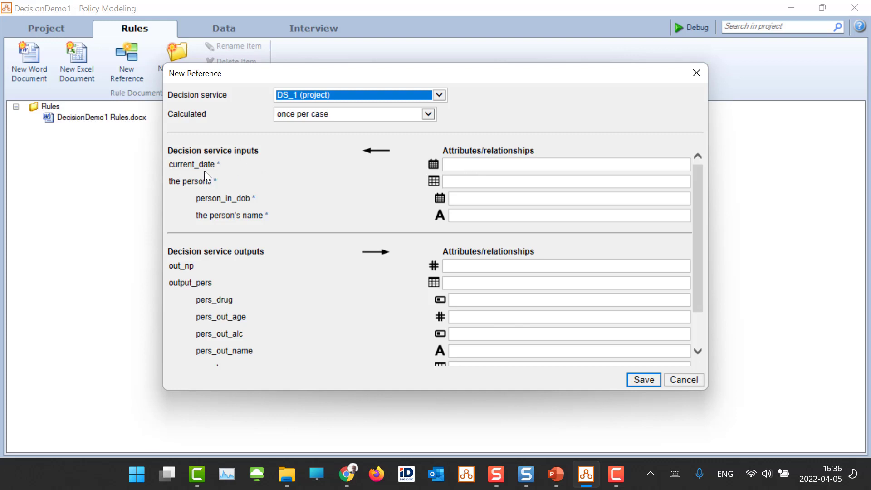
left_click(487, 168)
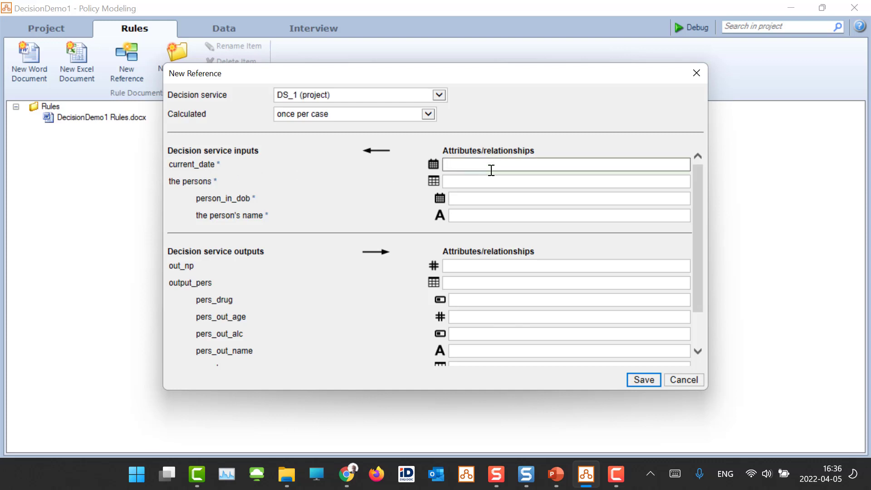
type("the date of the interview")
- Map the persons input to "the people", person_in_dob to "the person's date of birth", and the person's name to "the person"
left_click(501, 180)
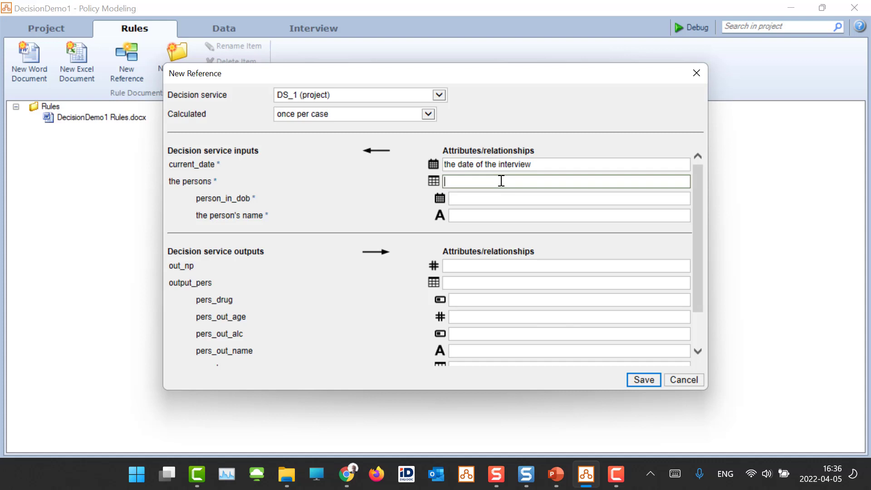
type("the")
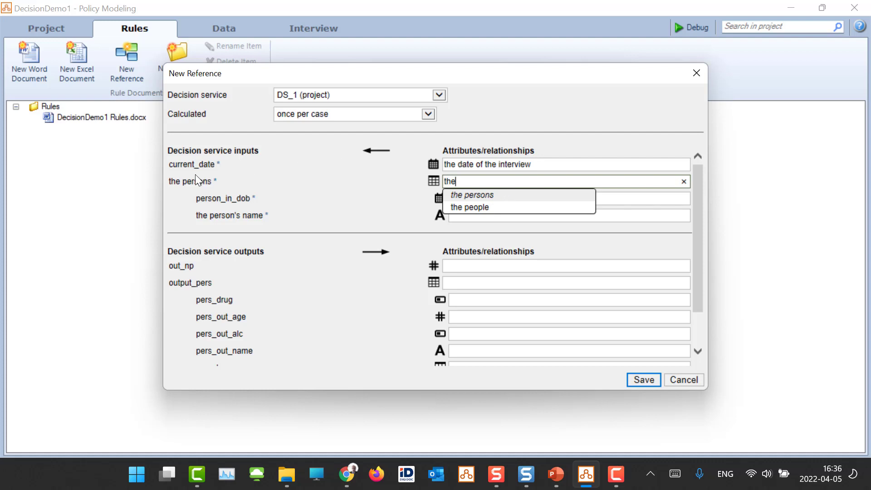
left_click(476, 209)
left_click(475, 200)
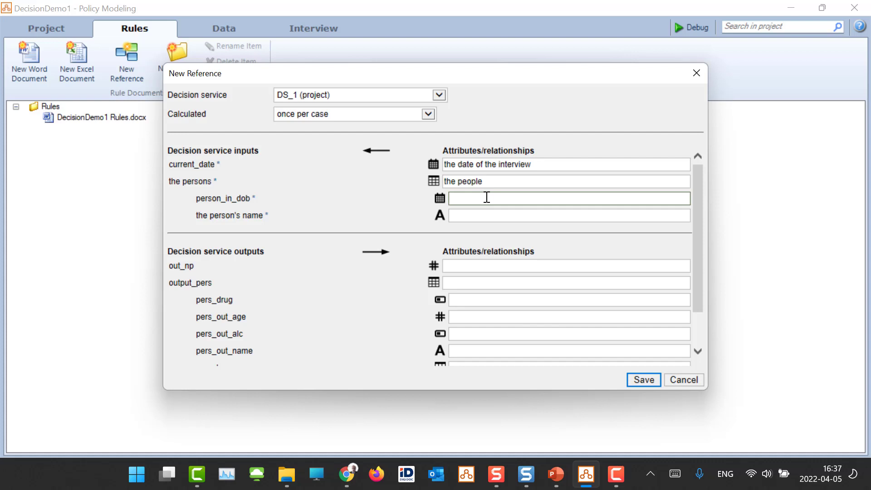
type("the person's date  of birth")
key("Tab")
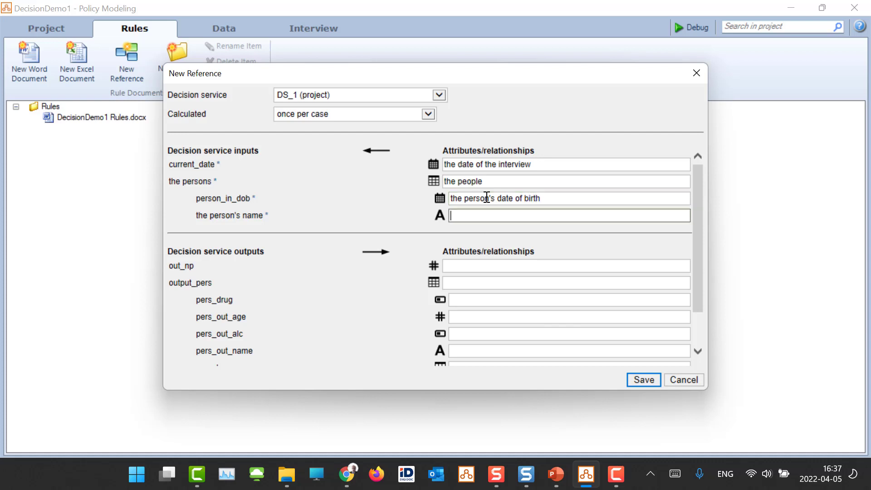
type("the person")
key("Tab")
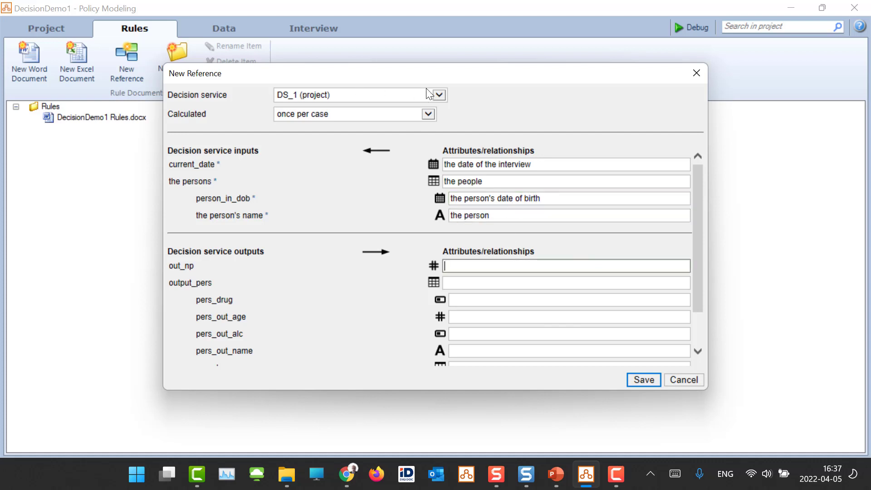
- Map the out_np output to "the number of people", save the reference, and return to the data model
left_click_drag(440, 76, 493, 121)
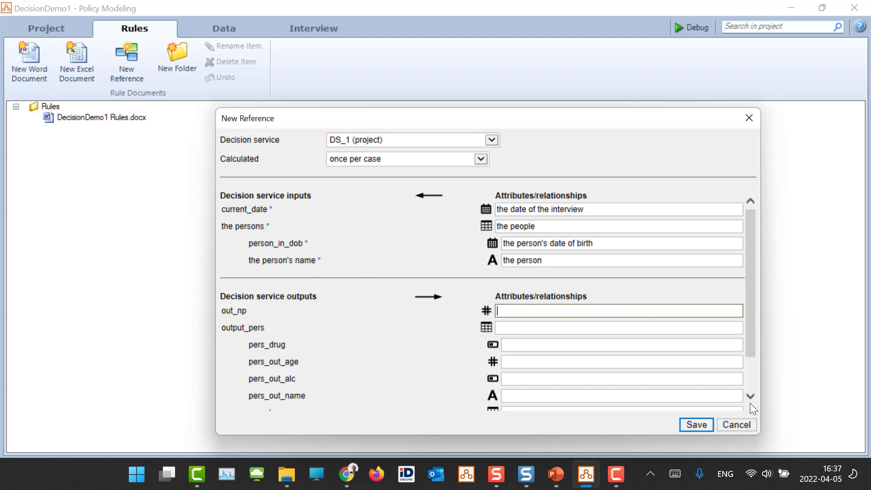
left_click(695, 425)
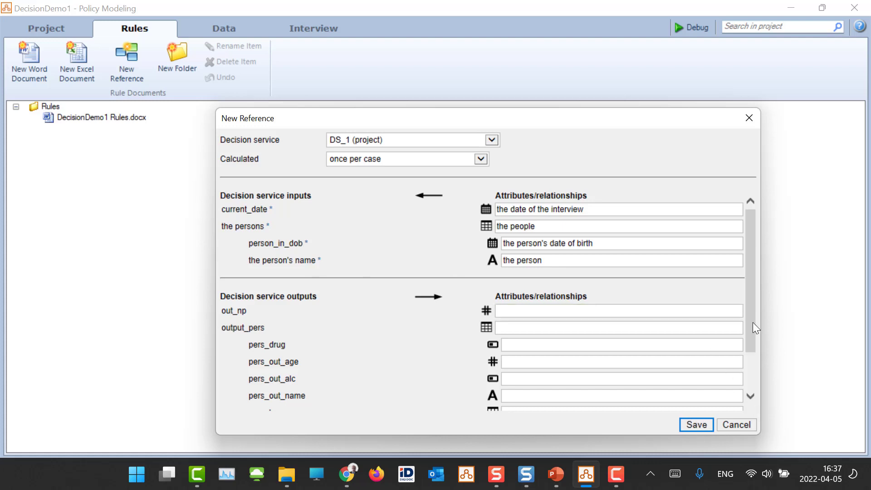
left_click_drag(752, 322, 758, 372)
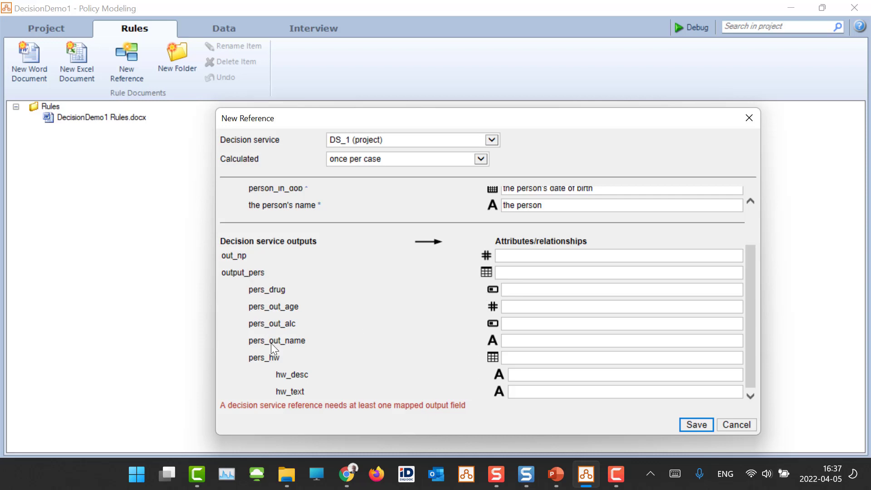
left_click(529, 257)
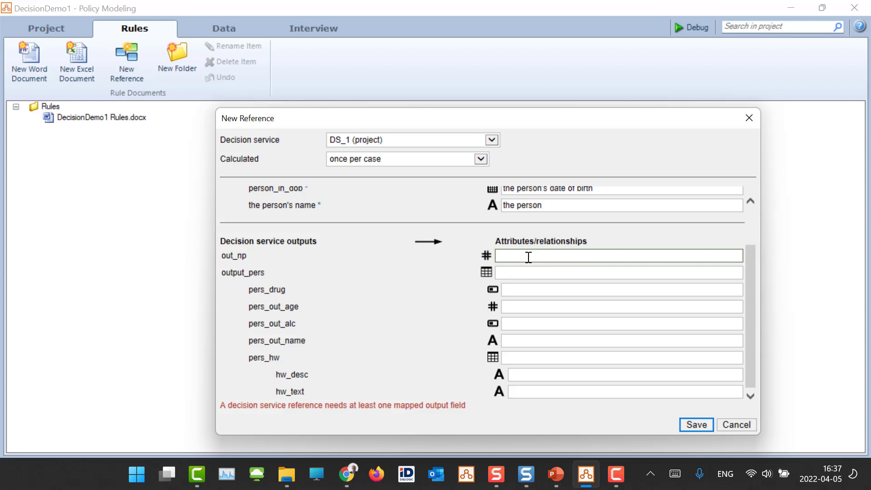
type("the number of people")
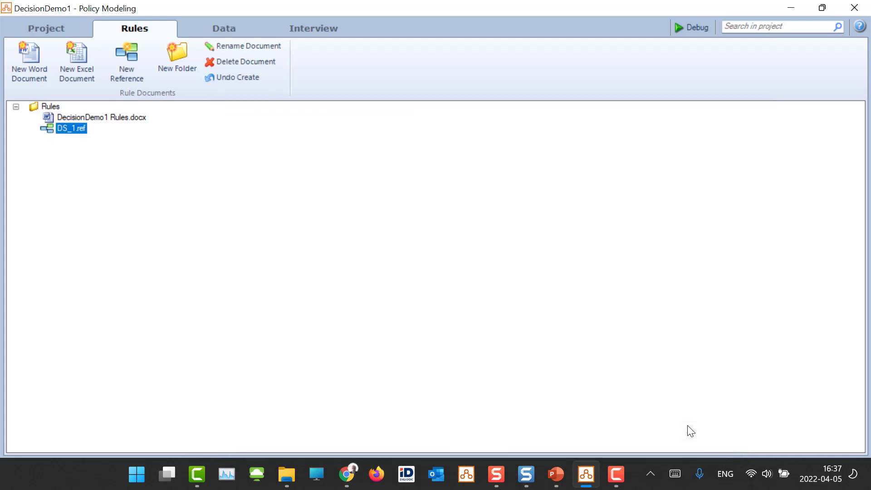
left_click(241, 31)
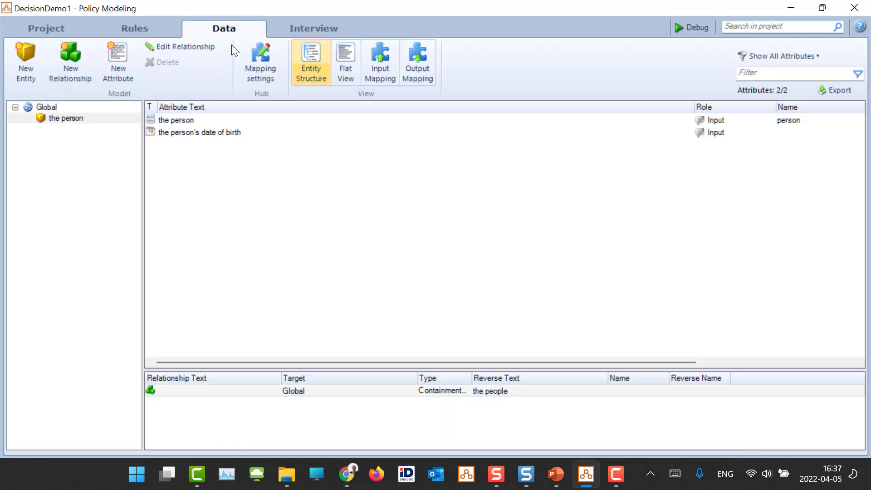
- Add a new entity named "the person output" under Global in the data model
left_click(48, 107)
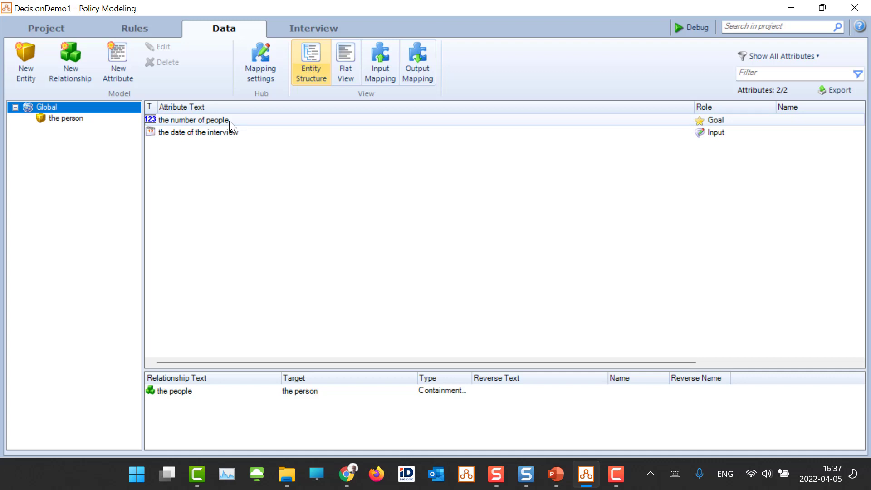
left_click(51, 118)
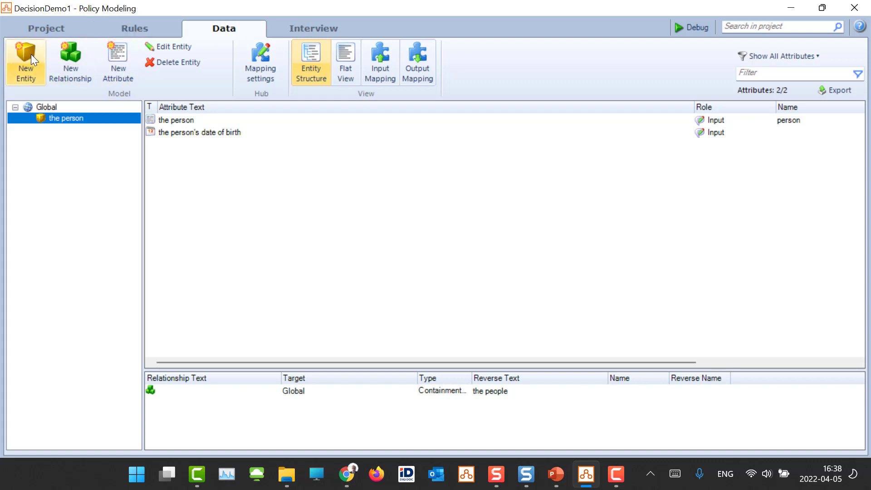
left_click(40, 107)
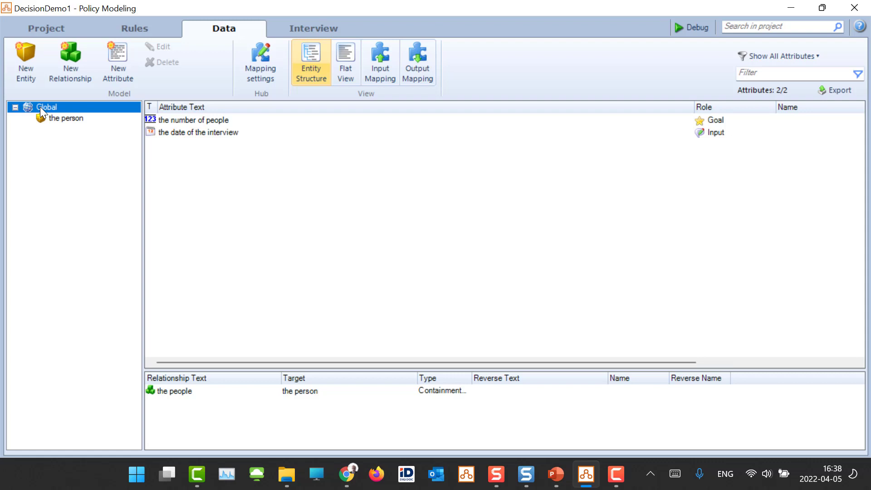
left_click(28, 54)
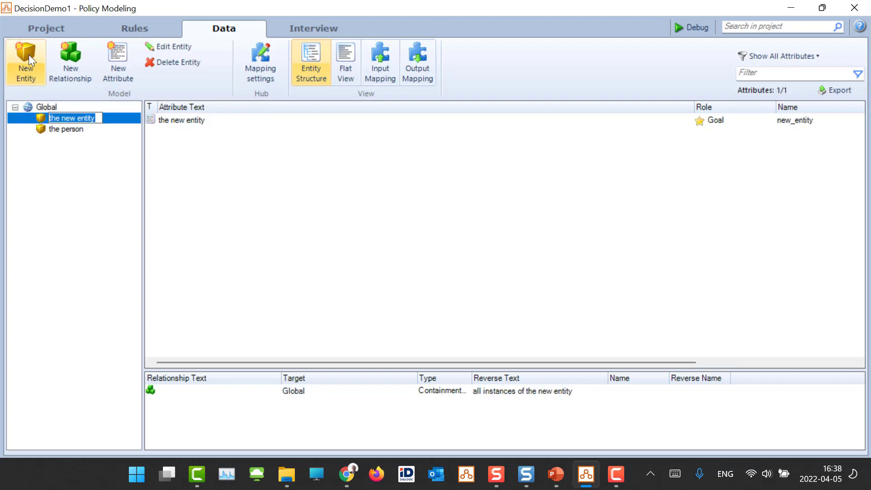
type("the person o")
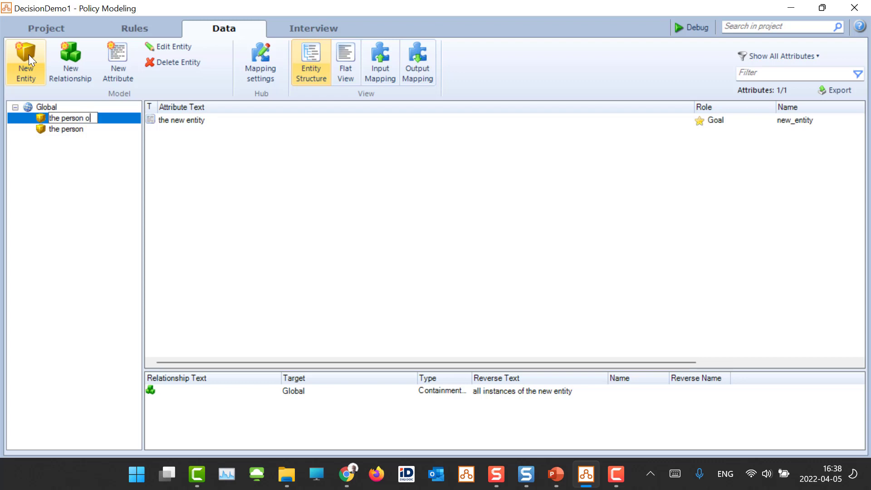
type("utput")
key("Return")
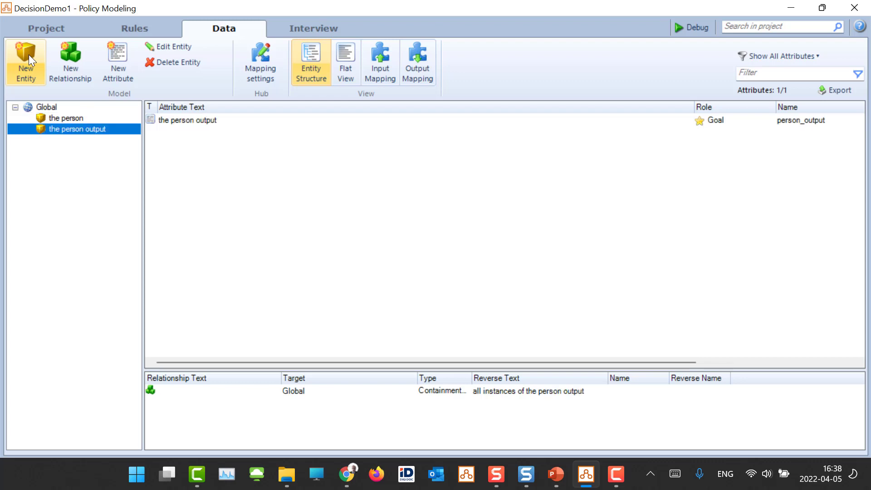
- Rename the containment relationship of the person output entity to "the people output"
double_click(532, 391)
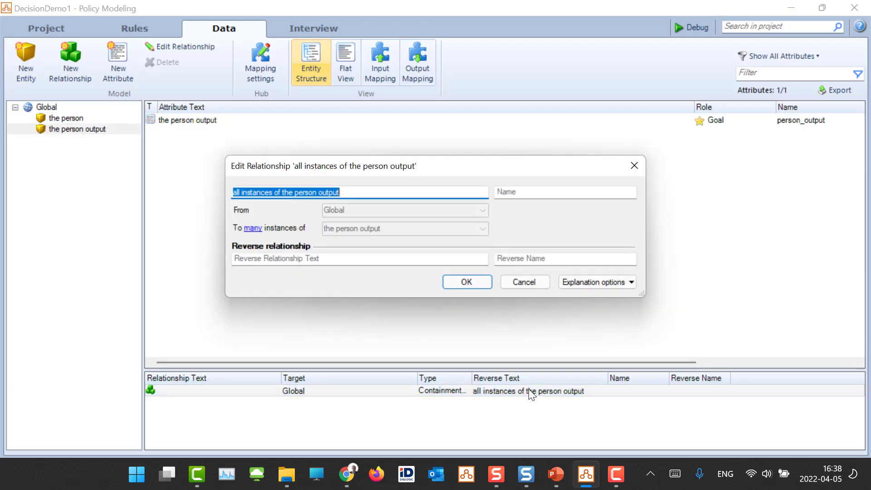
type("the peple")
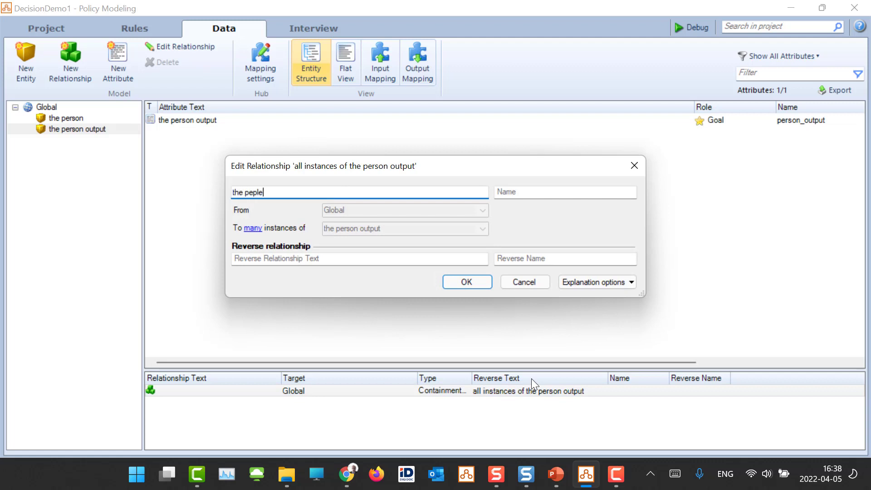
type("le output")
key("Return")
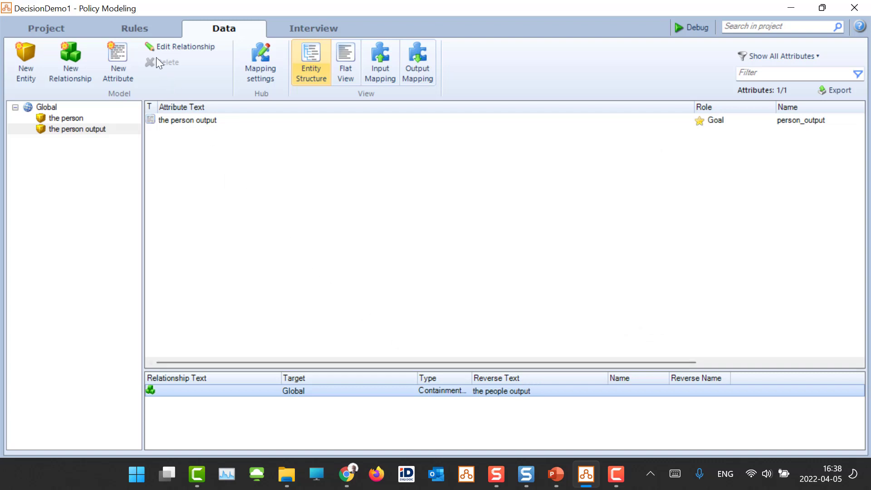
- Reopen the DS_1 reference for editing and map its output_pers output to "the people output"
left_click(142, 32)
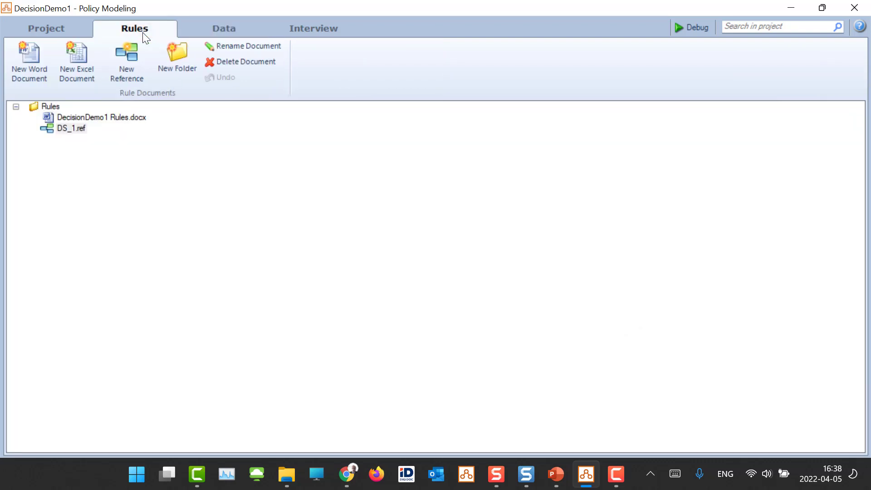
double_click(72, 128)
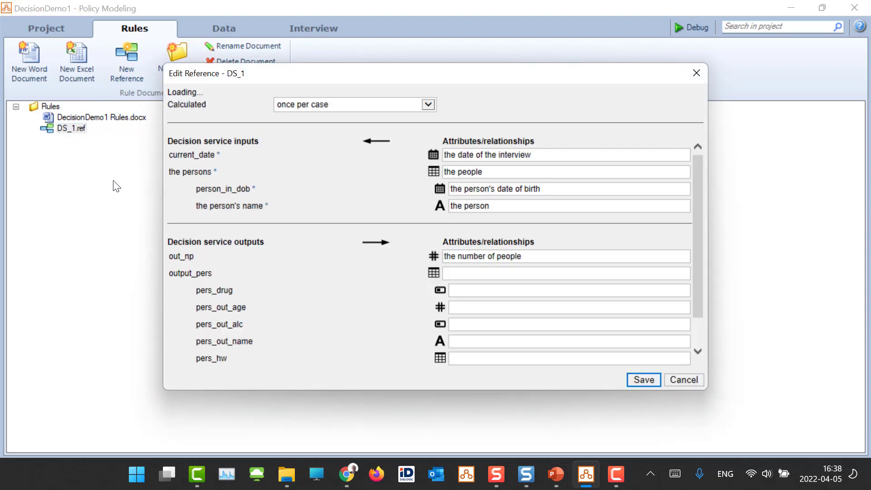
scroll(702, 273, "down", 2)
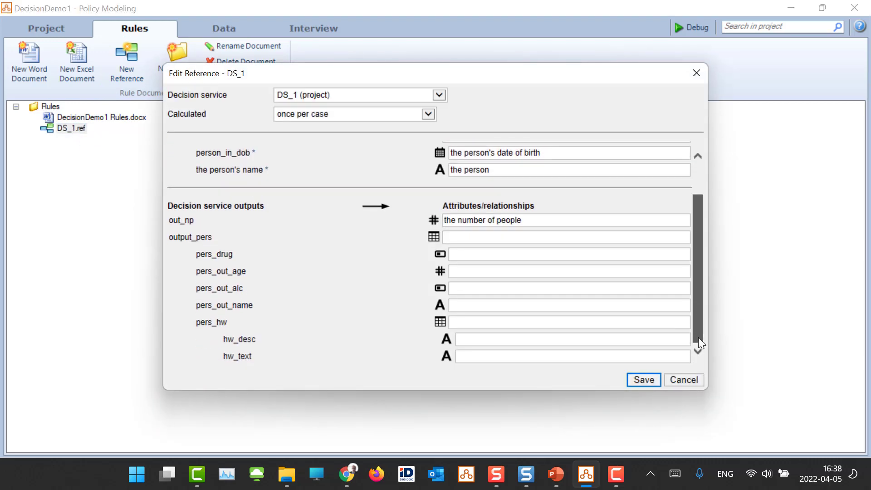
left_click(505, 240)
type("the")
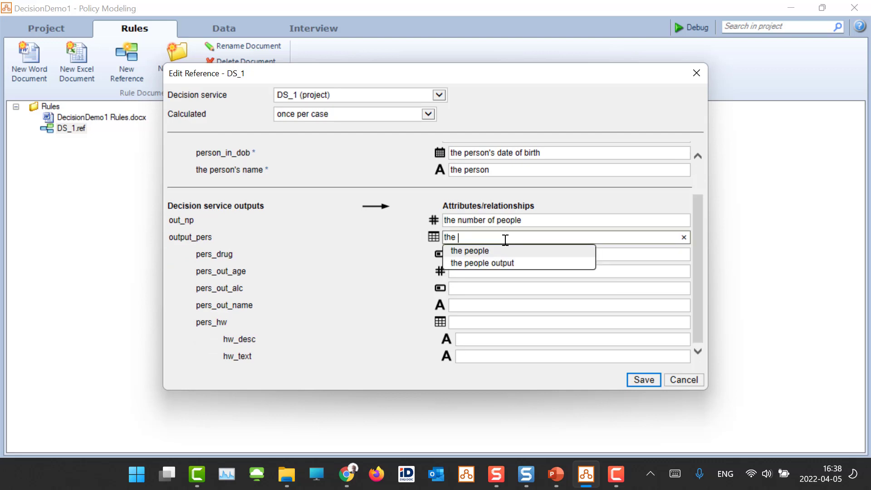
left_click(512, 264)
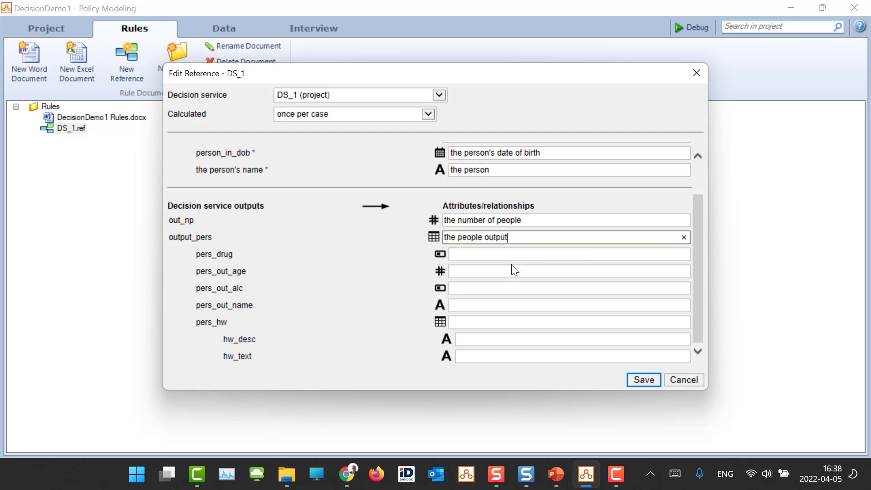
- Map the pers_drug output to "the person output can purchase recreational drugs"
left_click(488, 255)
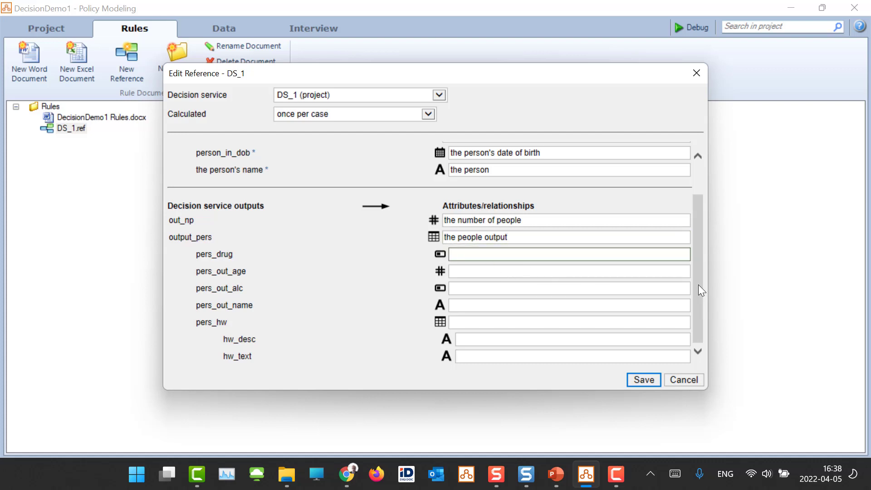
left_click_drag(699, 291, 704, 328)
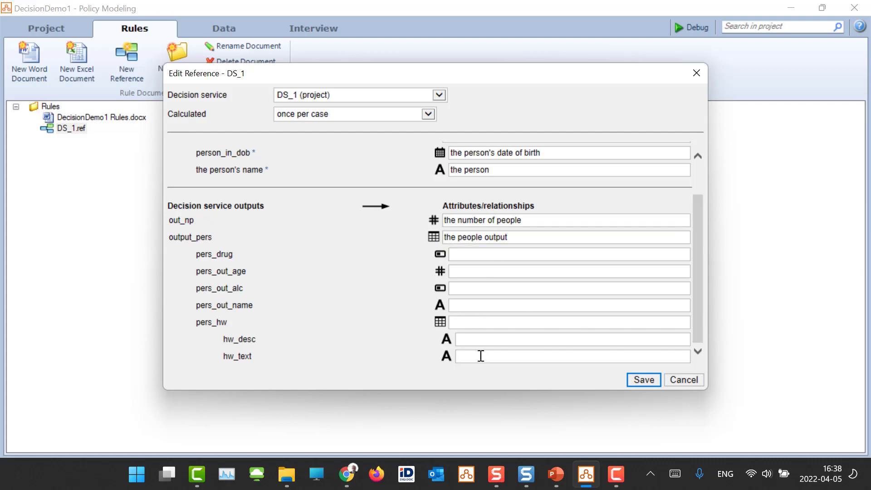
left_click(459, 255)
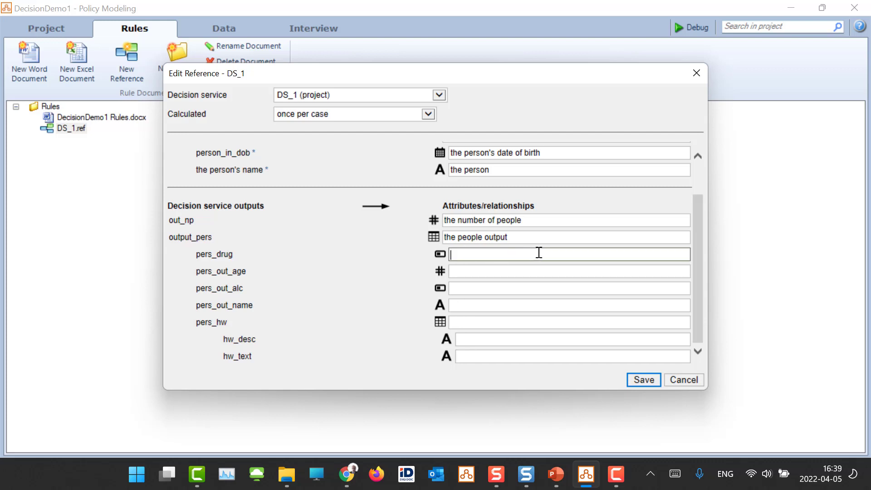
type("the person")
key("BackSpace")
type("n putp")
key("BackSpace")
key("BackSpace")
key("BackSpace")
key("BackSpace")
type("output can ")
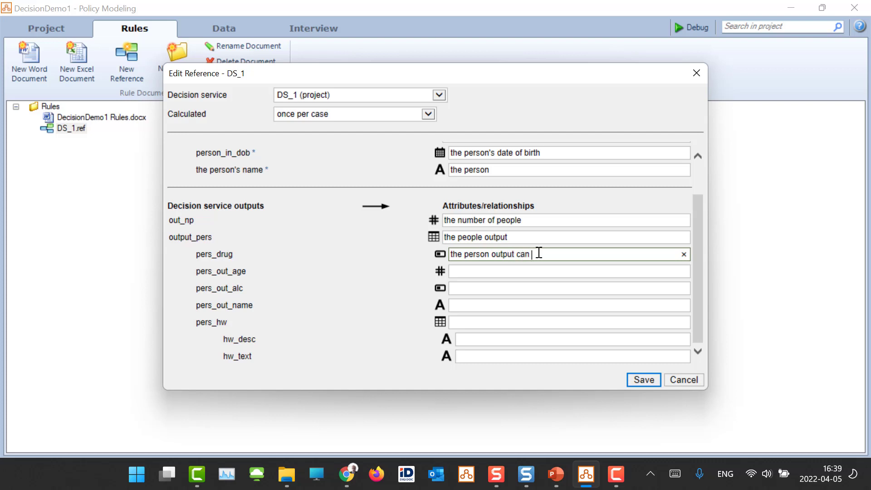
type("purchase recred")
type("tional")
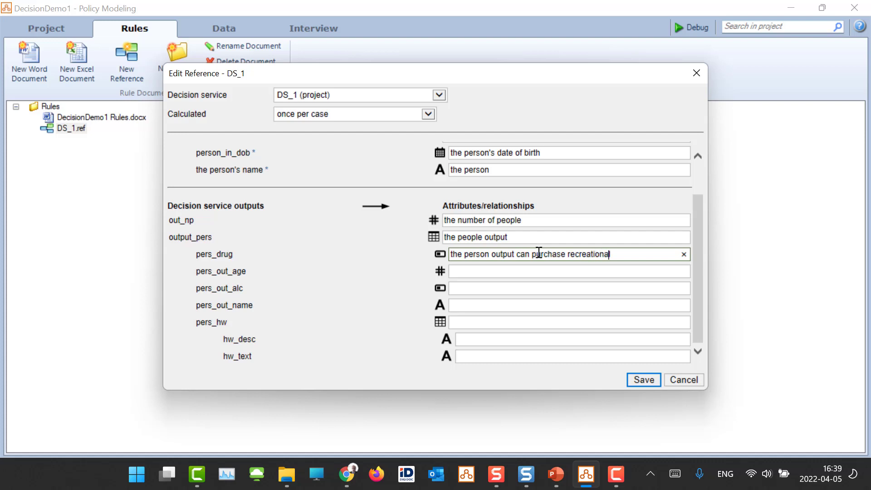
type(" drugs")
left_click_drag(514, 253, 447, 253)
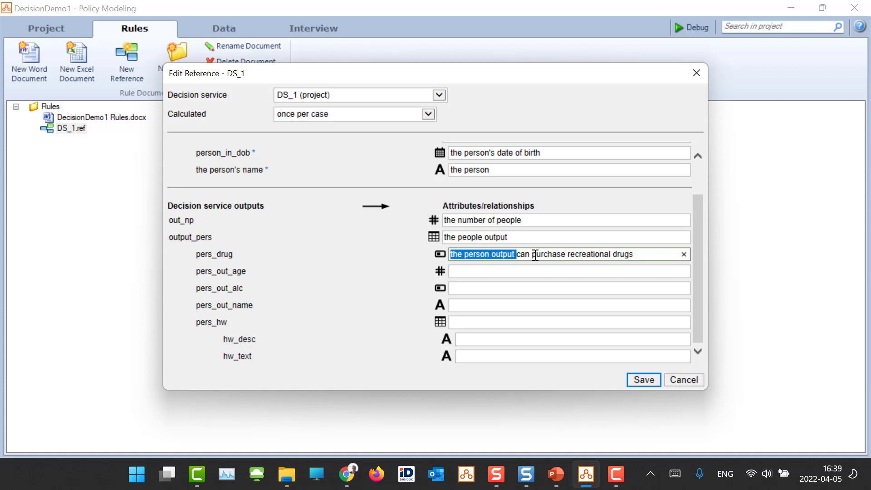
- Map pers_out_age to "the person output's age" and pers_out_alc to "the person output can purchase alcohol"
left_click(520, 273)
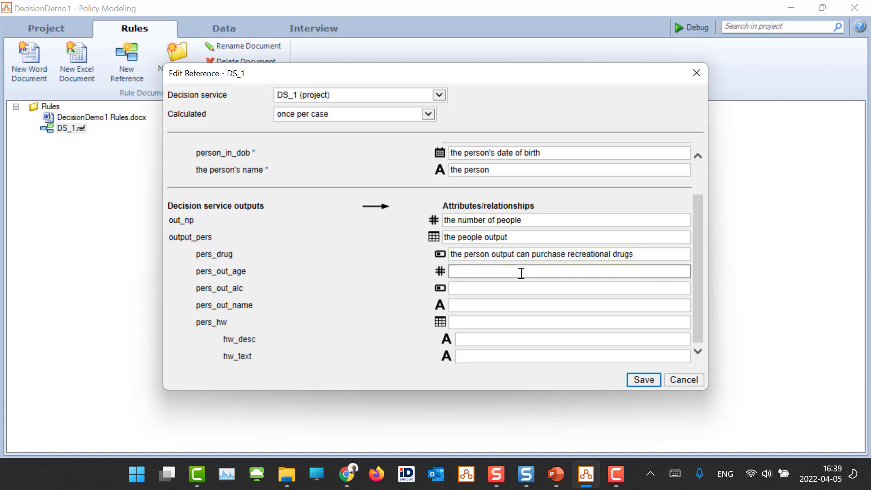
type("the person output's age")
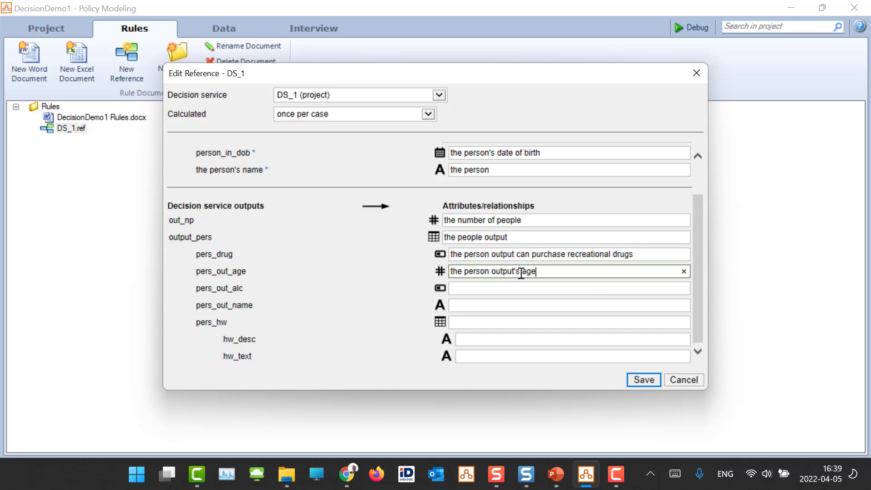
key("Tab")
type("the perso")
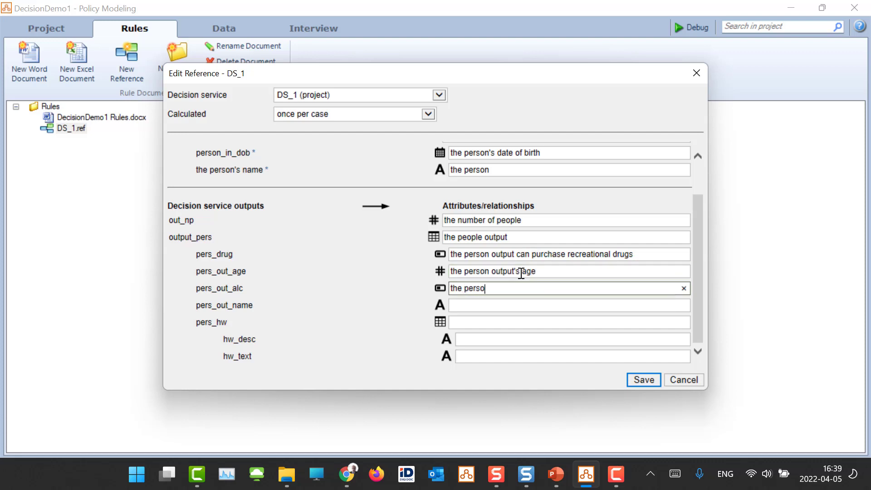
type("n output can purchase alch")
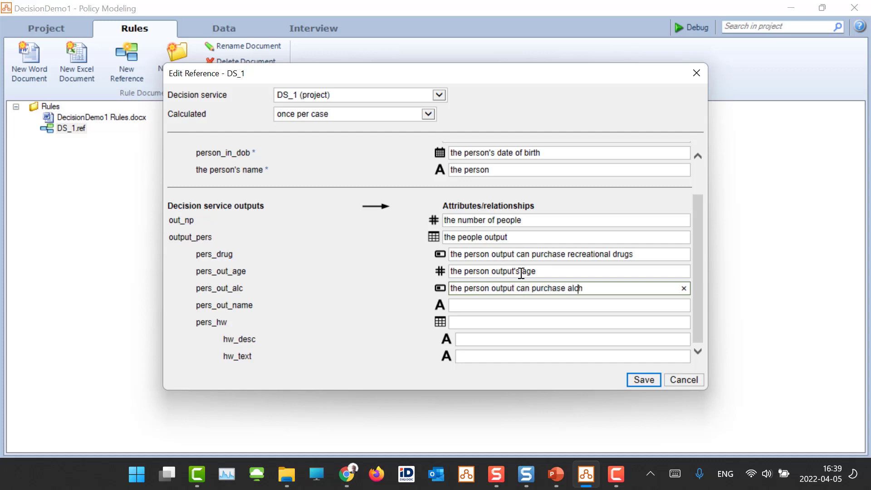
key("Delete")
type("ohol")
- Map pers_out_name to "the person output", save the reference, and return to the data model
key("Tab")
type("te er")
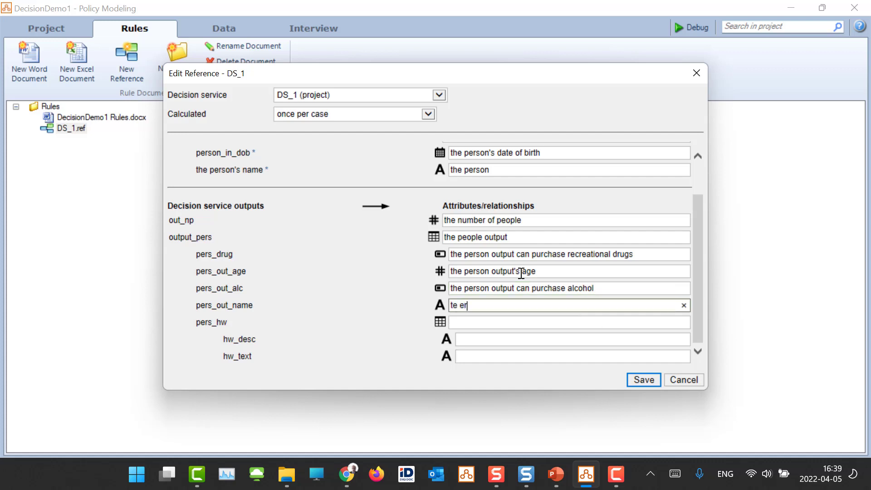
key("BackSpace")
key("BackSpace")
key("BackSpace")
key("BackSpace")
type("he person output's name")
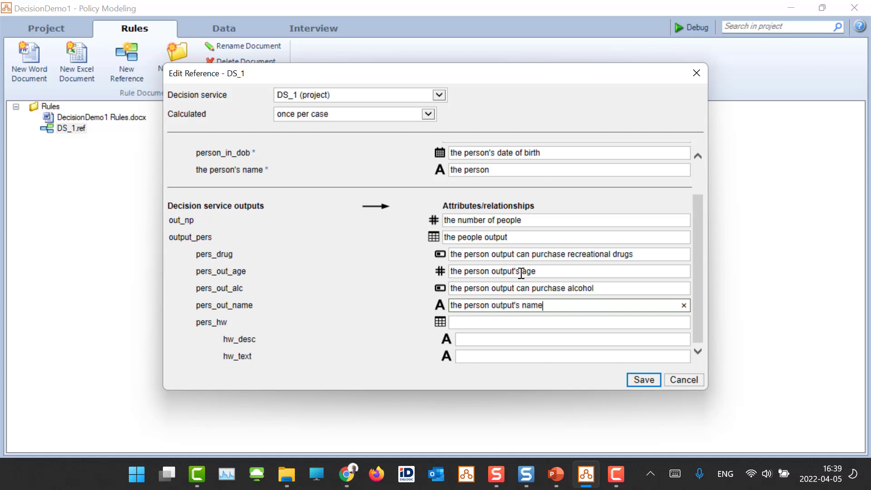
key("BackSpace")
key("BackSpace")
key("BackSpace")
key("BackSpace")
key("BackSpace")
left_click(643, 382)
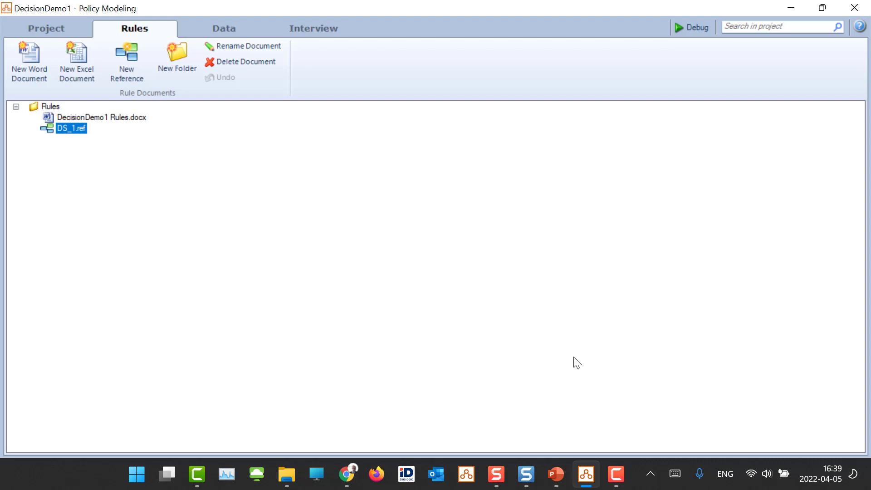
left_click(211, 25)
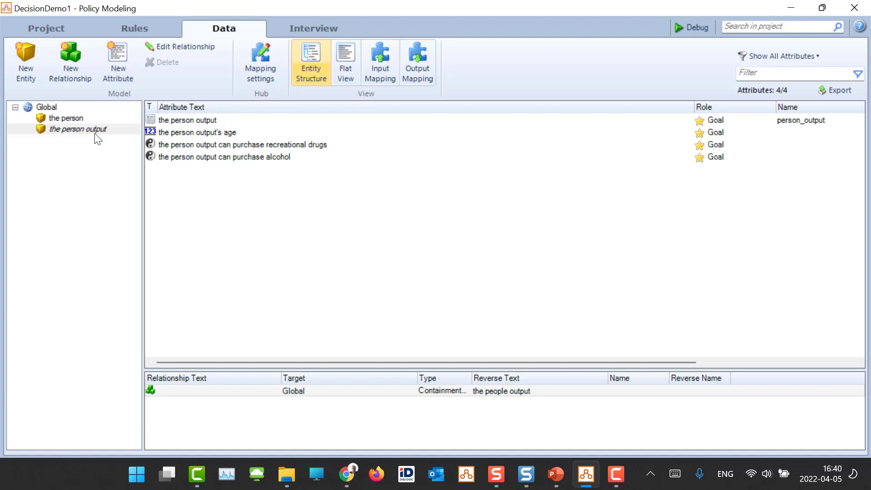
- Add a new screen to Stage 1 of the interview
left_click(314, 31)
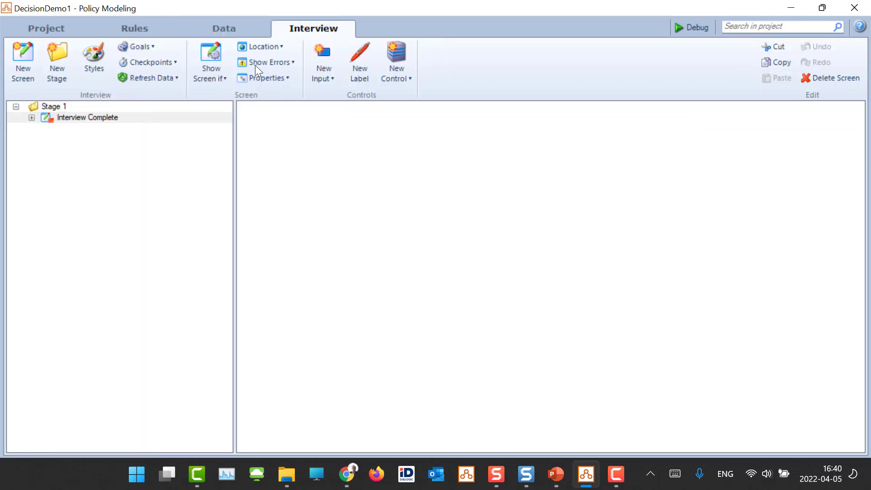
left_click(53, 106)
left_click(23, 57)
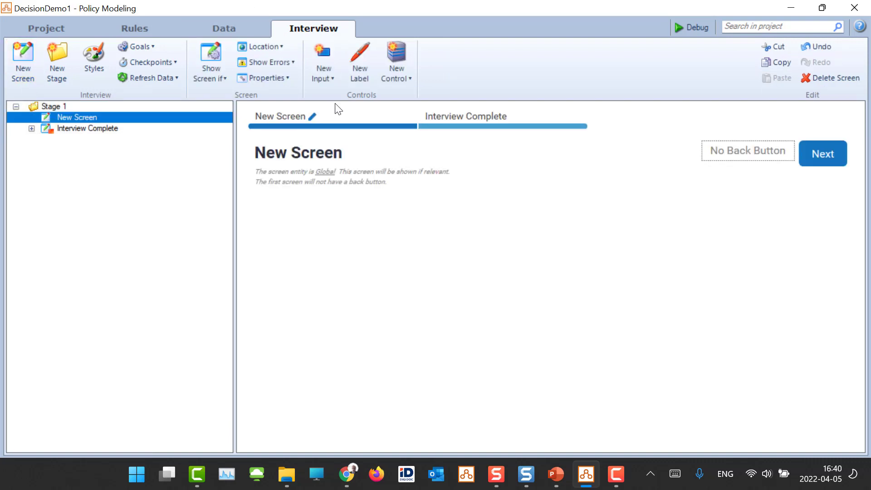
left_click(405, 68)
- Add inputs to the new screen that collect the person entity, its identifying attribute and the person's date of birth
left_click(324, 64)
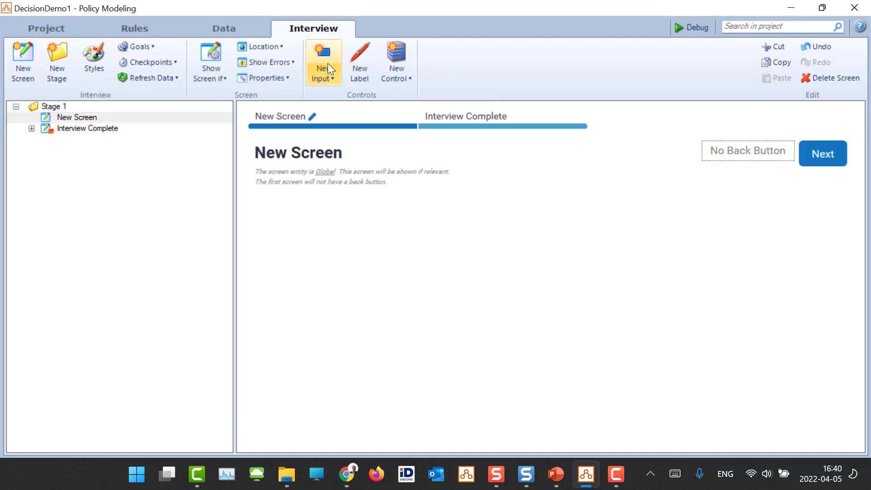
left_click(125, 143)
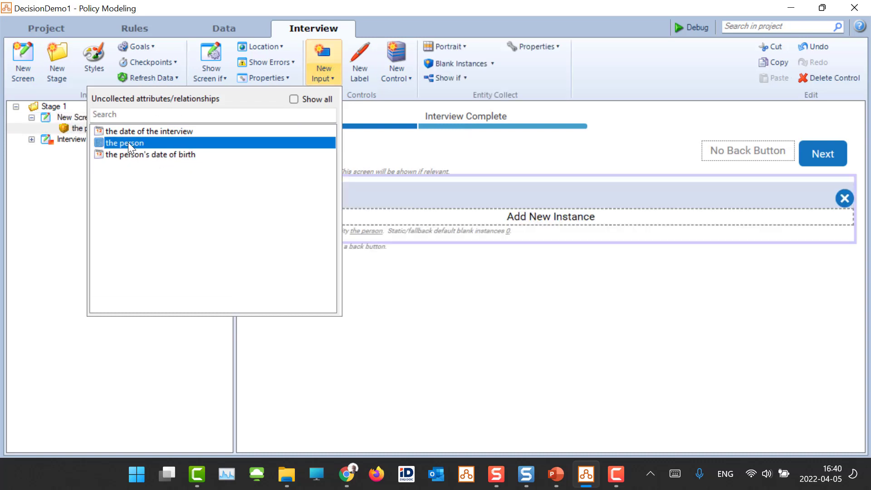
left_click(128, 142)
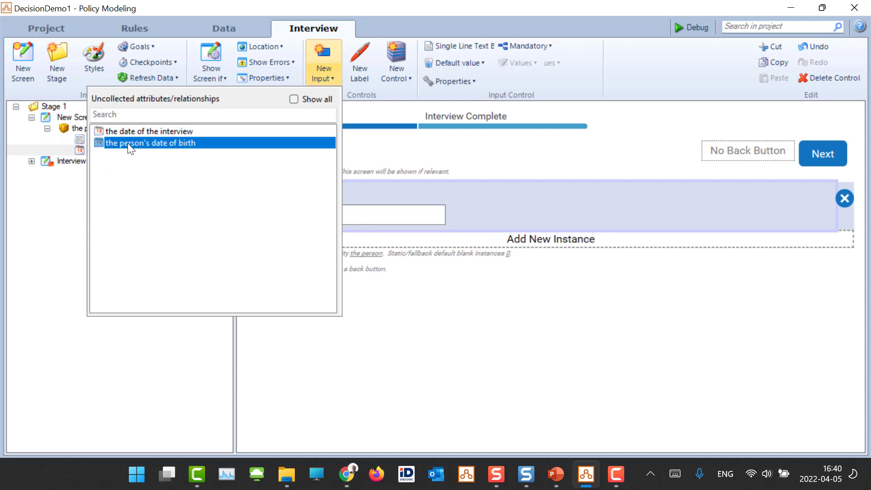
left_click(127, 143)
left_click(374, 330)
- Add a container control to the new screen
left_click(75, 117)
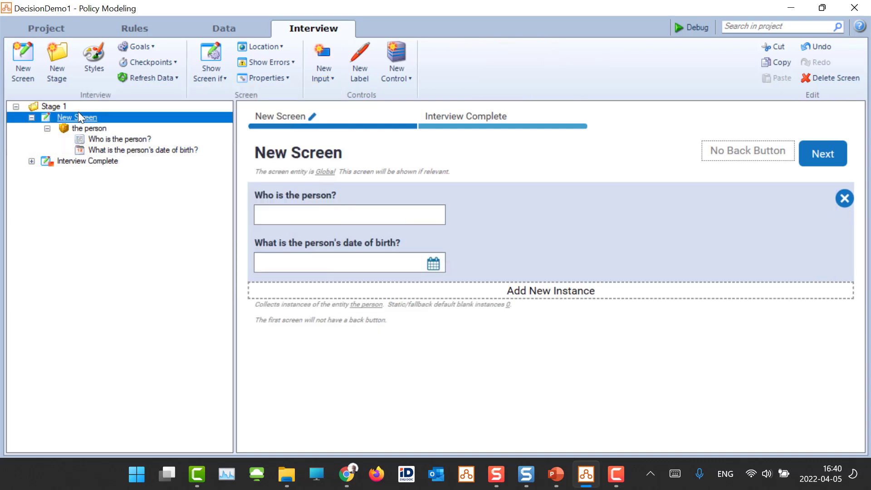
left_click(403, 79)
left_click(416, 108)
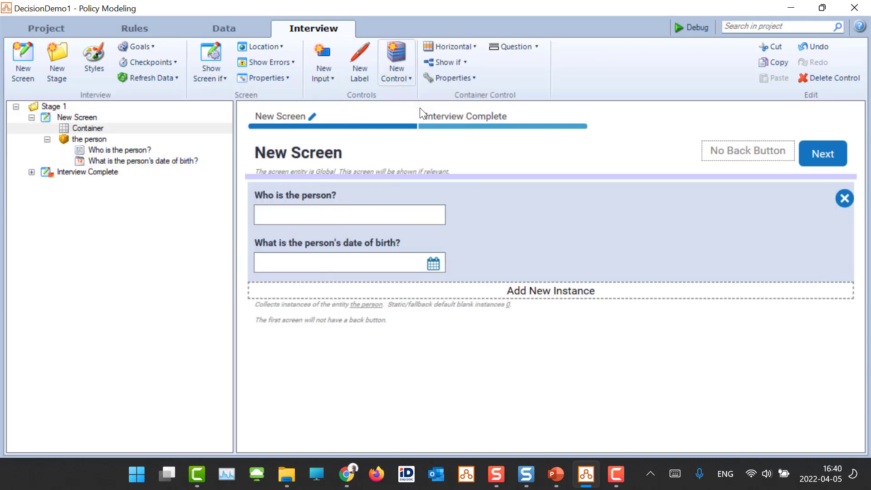
- Add an input for the date of the interview inside the container on the first screen
left_click(321, 75)
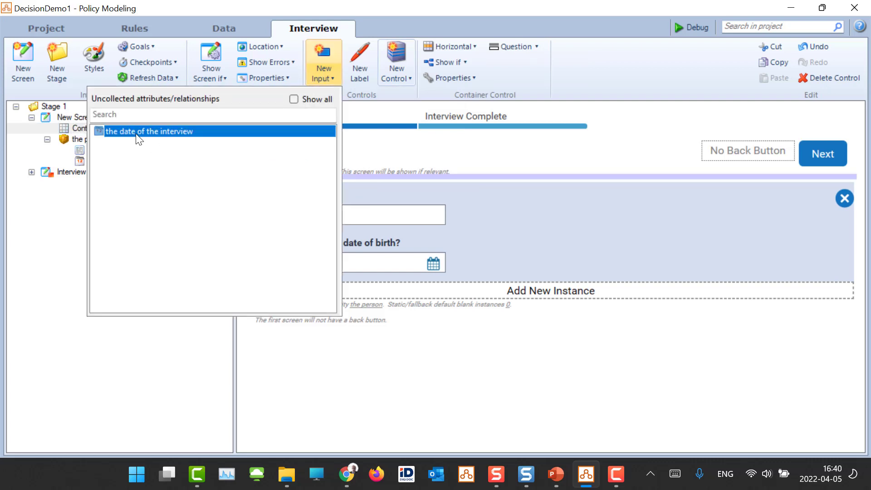
left_click(137, 135)
left_click(495, 384)
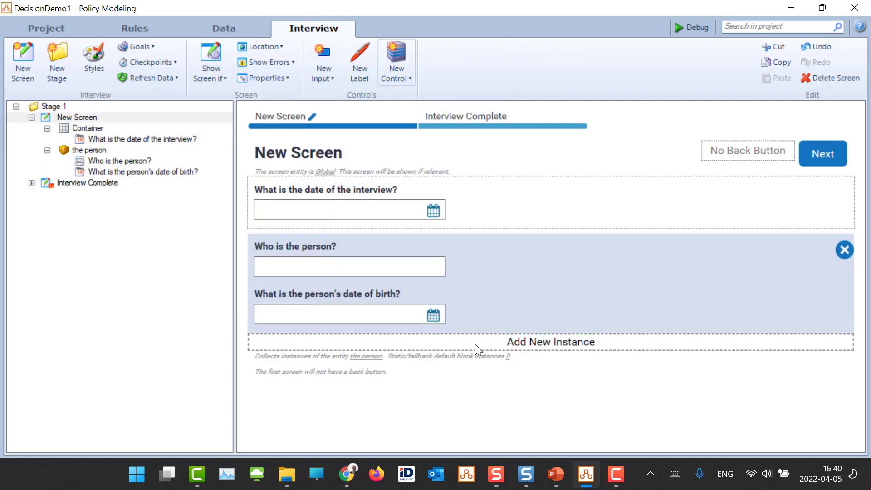
- Set the layout of the person entity collect on the first screen to Tabular
left_click(96, 147)
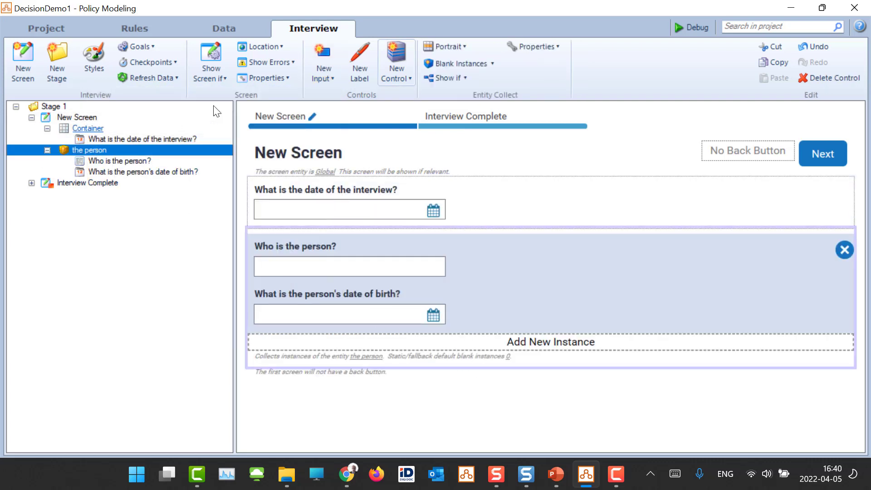
left_click(464, 50)
left_click(456, 75)
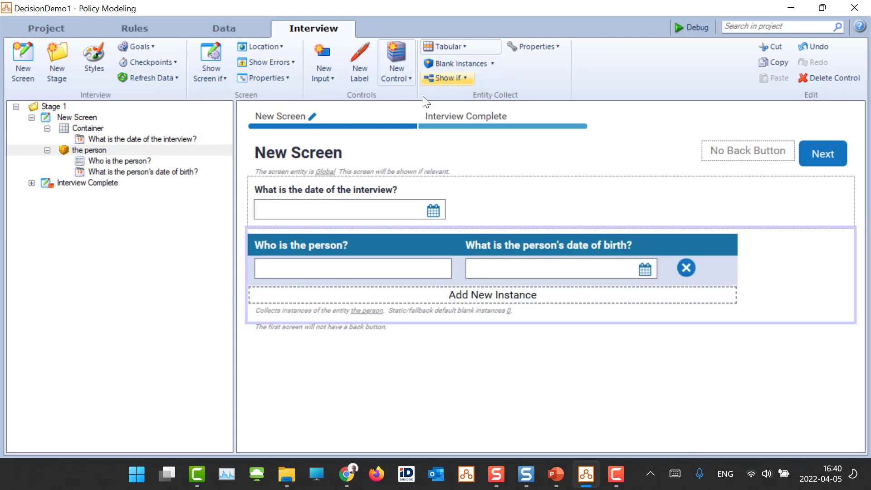
- Rename the person table's column headings to "Person's Name" and "DOB"
left_click(331, 250)
left_click(329, 250)
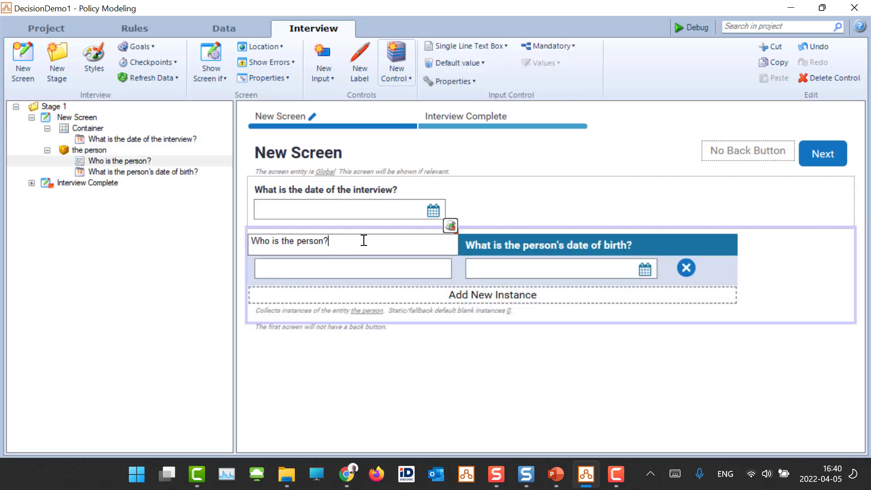
key("ctrl+a")
type("Perso")
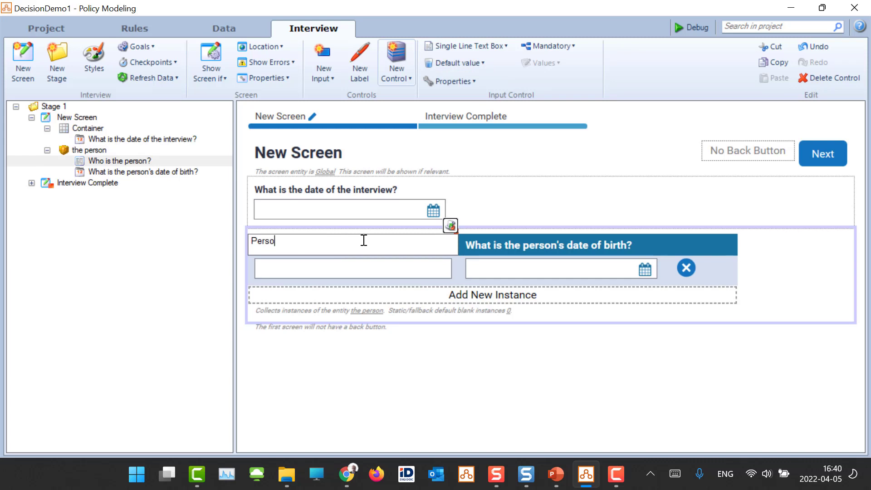
type("n's Name")
key("Tab")
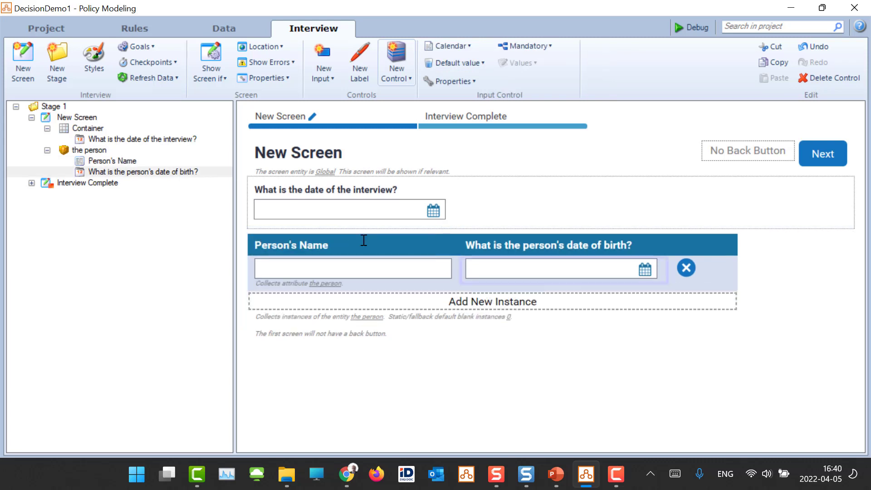
left_click(496, 250)
key("ctrl+a")
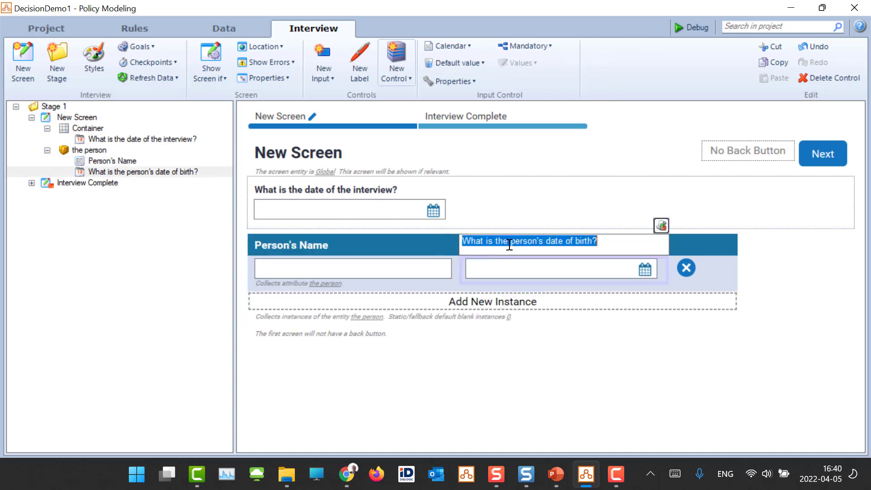
type("DOB")
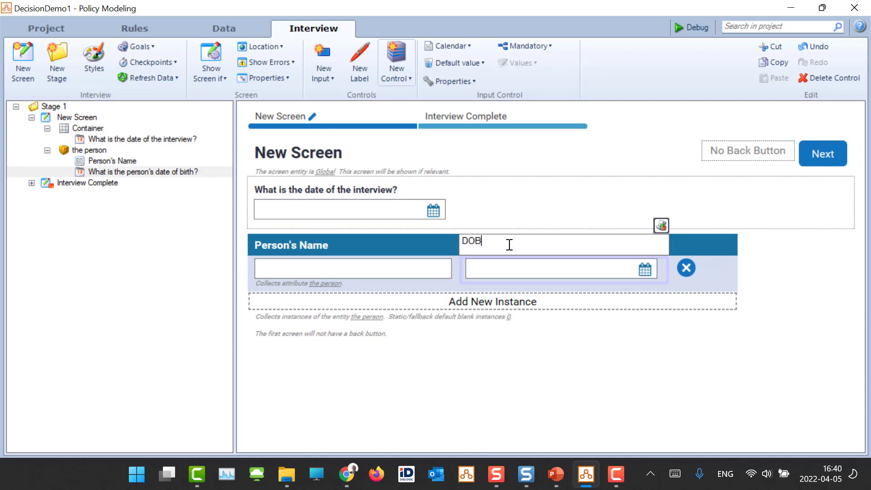
left_click(601, 417)
- Change the person table's add-instance label to "Add Person"
left_click(515, 308)
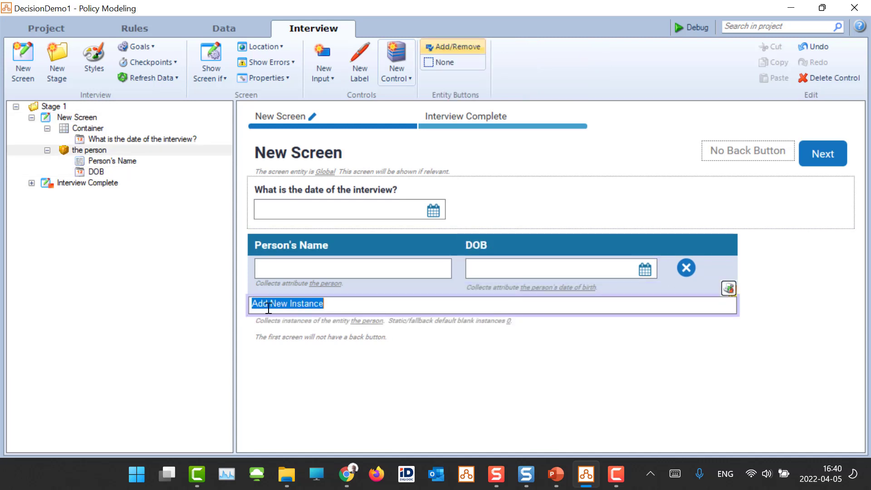
type("Add Person")
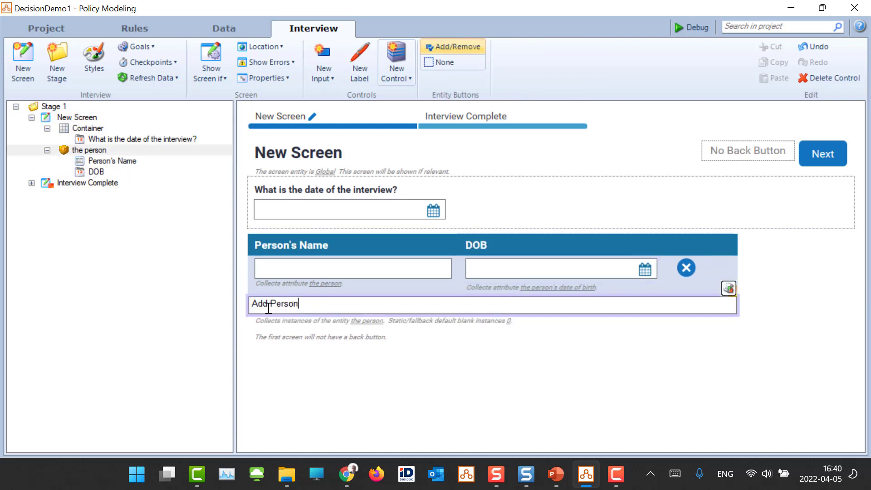
key("Return")
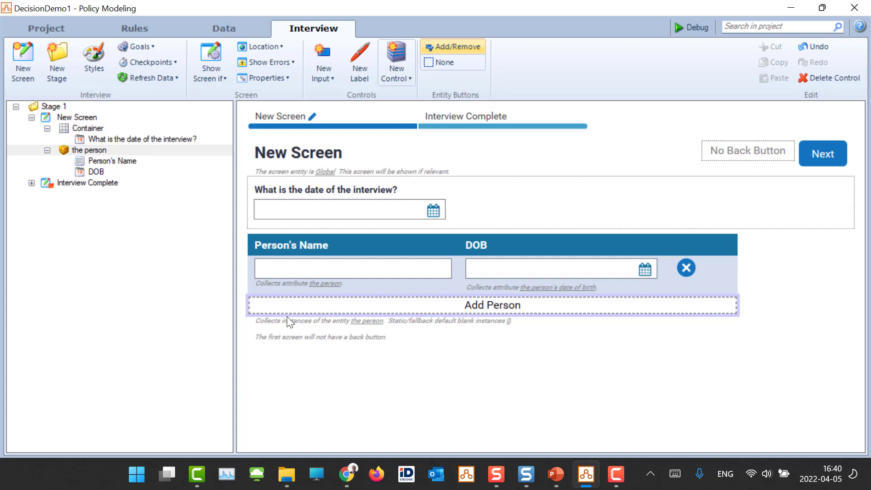
- Add a second screen to Stage 1 and title it "Output from Decision Service"
left_click(58, 114)
left_click(24, 56)
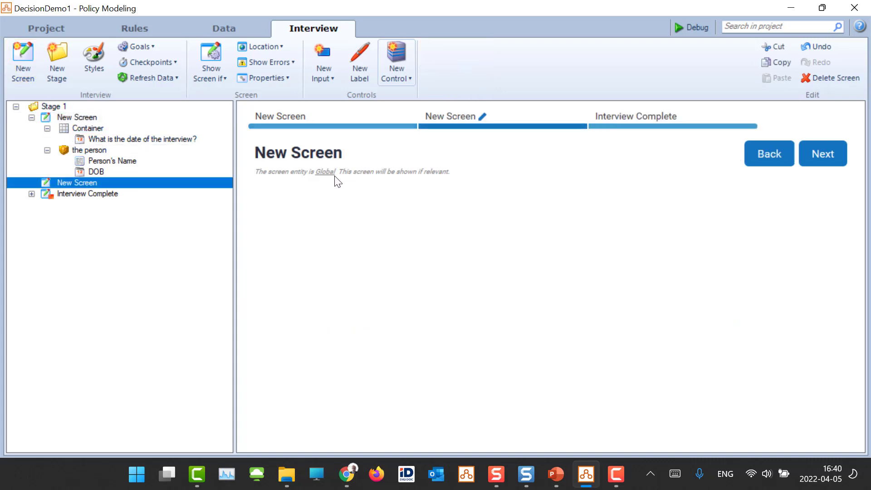
left_click(322, 151)
type("Outp")
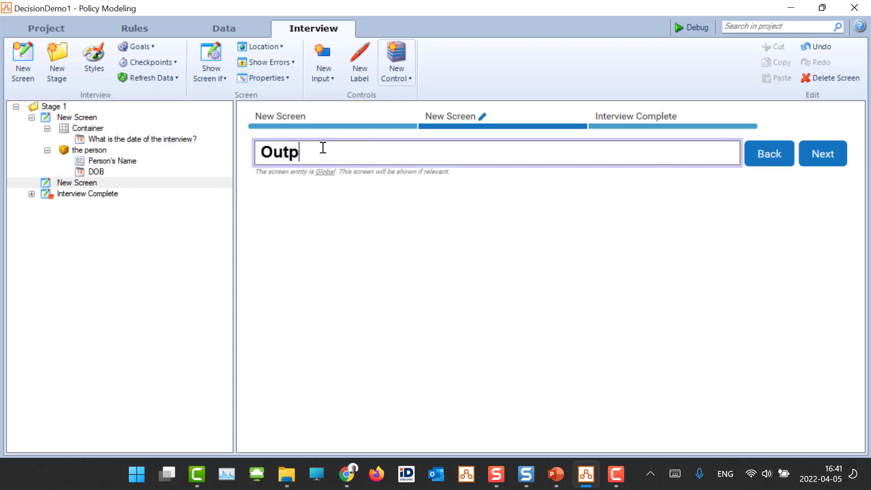
type("ut from Decision Services")
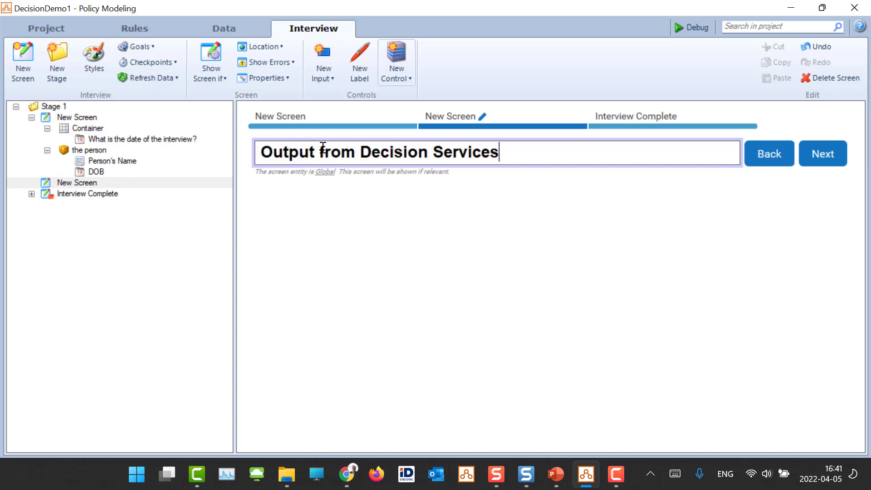
key("BackSpace")
left_click(425, 287)
- Add an entity container for the person output to the Output from Decision Service screen
left_click(413, 74)
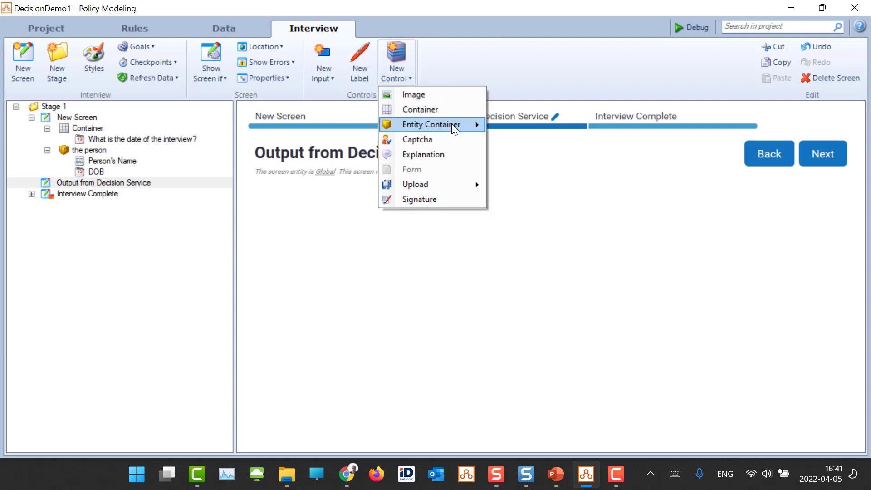
mouse_move(451, 123)
left_click(576, 140)
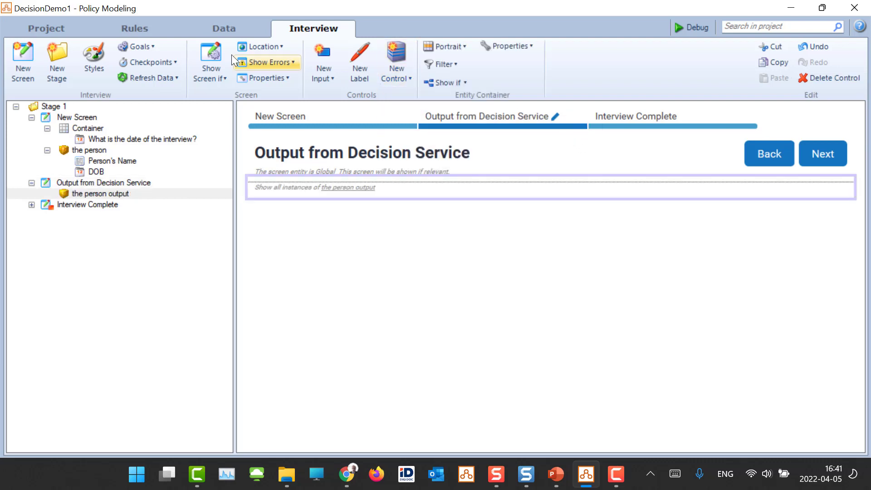
- Add inputs for the person output, its recreational drugs eligibility, age and alcohol eligibility to the entity container, listing all attributes
left_click(325, 75)
left_click(306, 99)
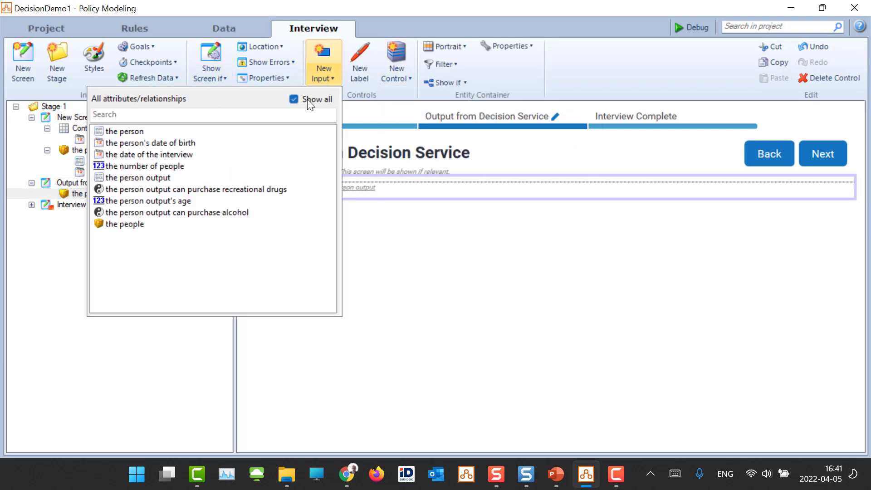
left_click(138, 177)
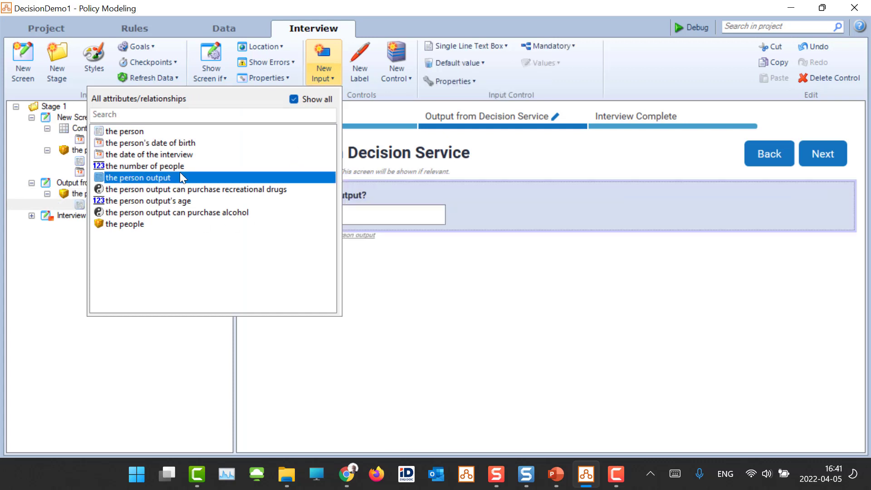
left_click(154, 190)
left_click(152, 200)
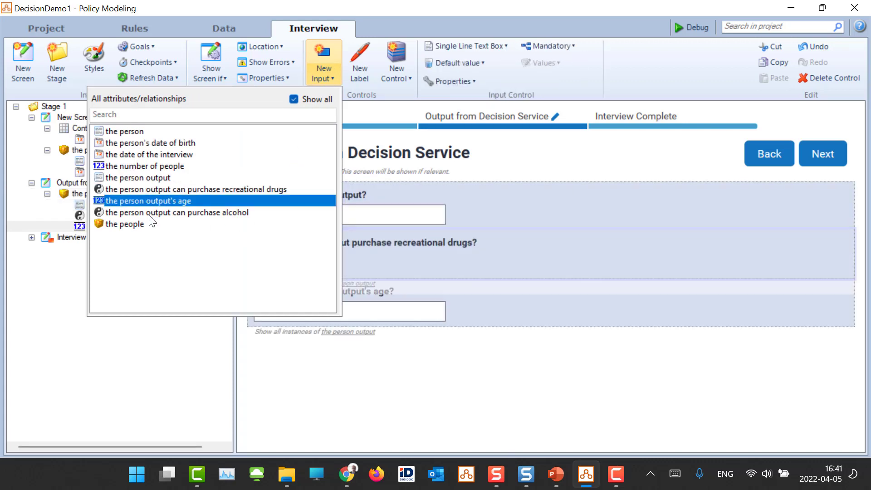
left_click(147, 211)
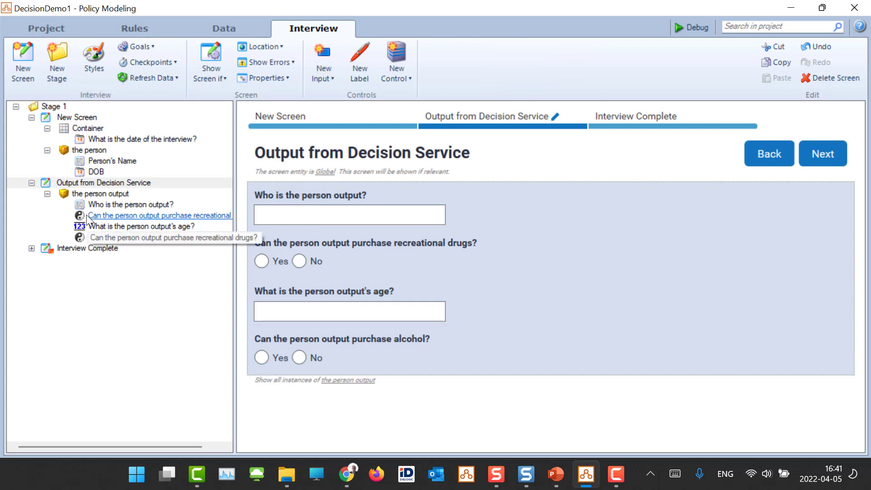
- Set the layout of the person output entity container to Tabular
left_click(102, 196)
left_click(459, 47)
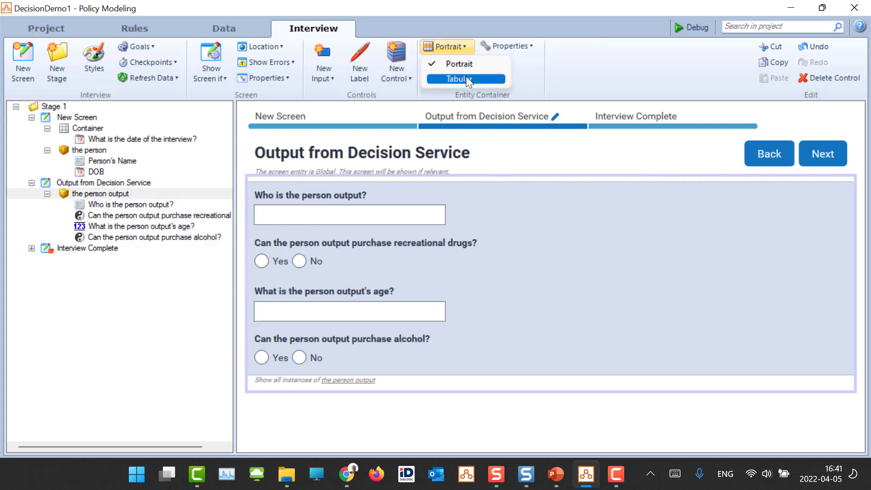
left_click(467, 77)
- Rename the person output table's column headings to "Name", "Drugs", "Age" and "Alcohol"
left_click(321, 225)
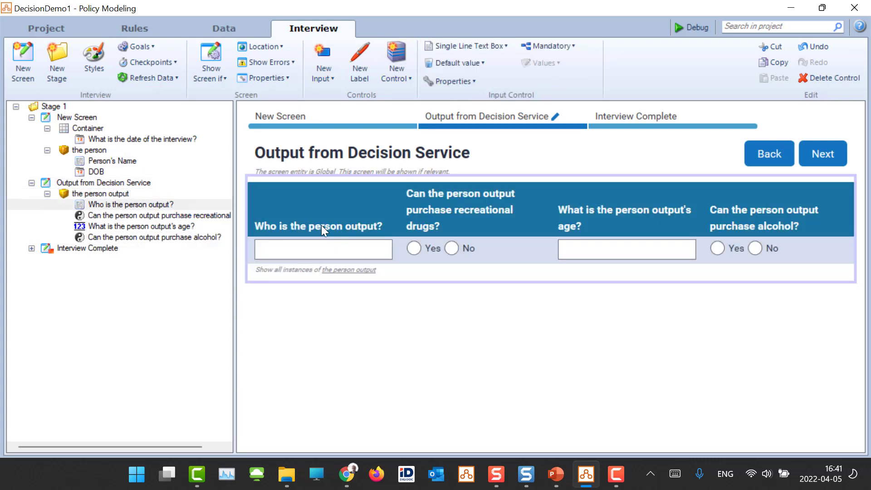
left_click(321, 225)
key("ctrl+a")
type("Name")
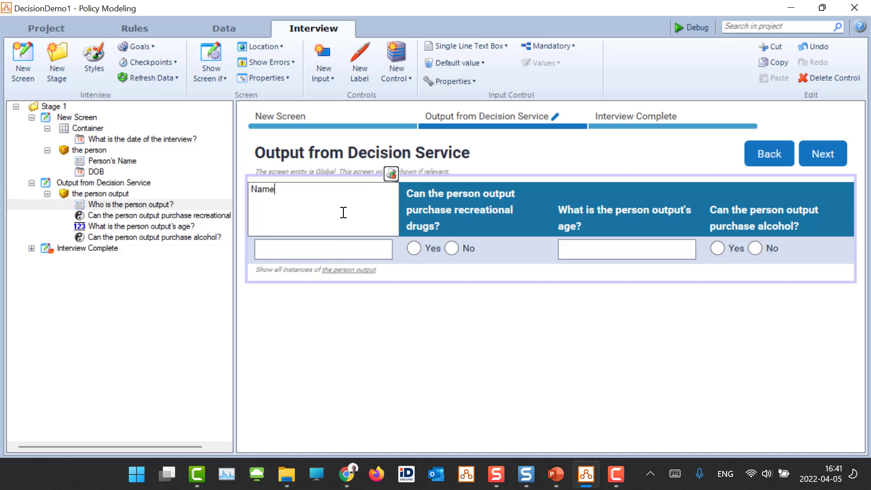
double_click(469, 208)
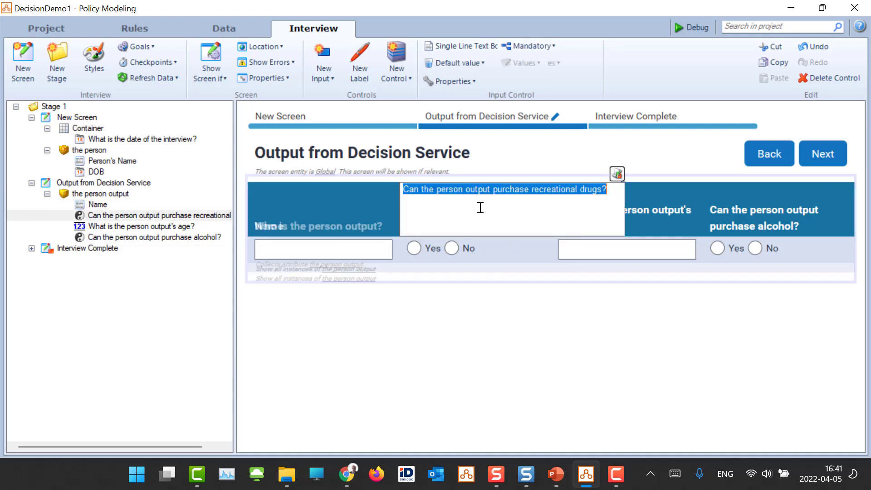
type("Drugs")
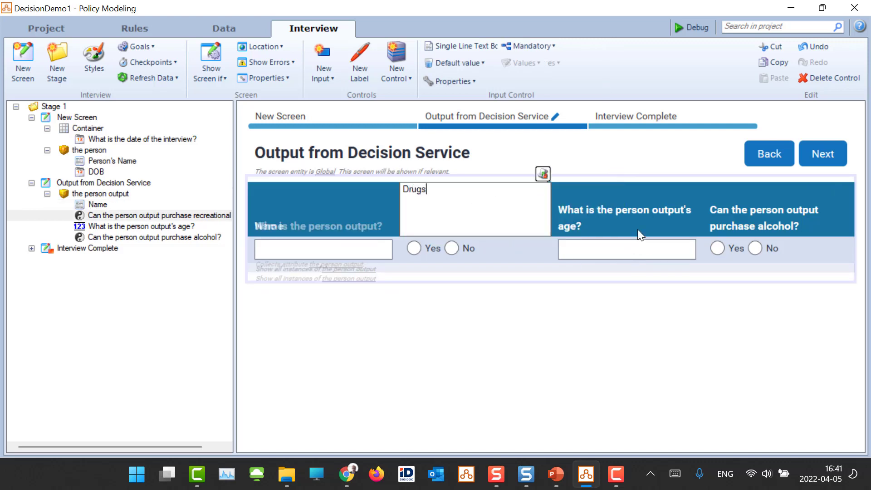
double_click(637, 229)
type("Age")
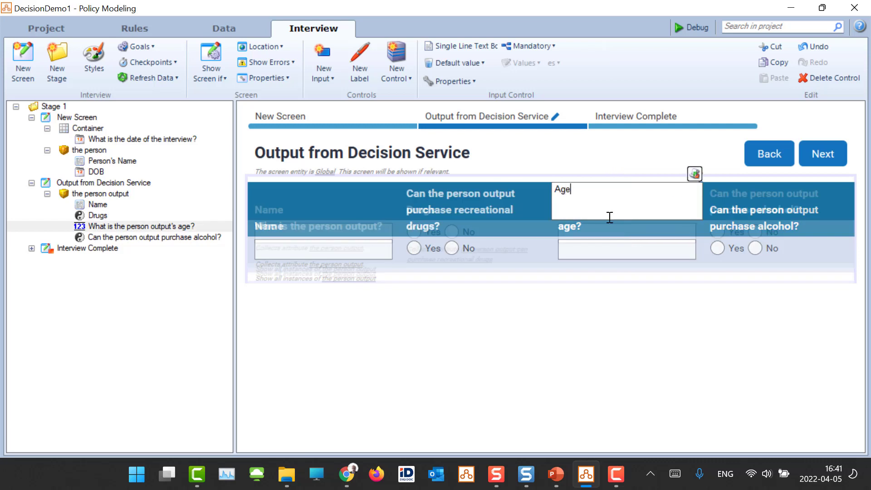
double_click(754, 209)
type("A")
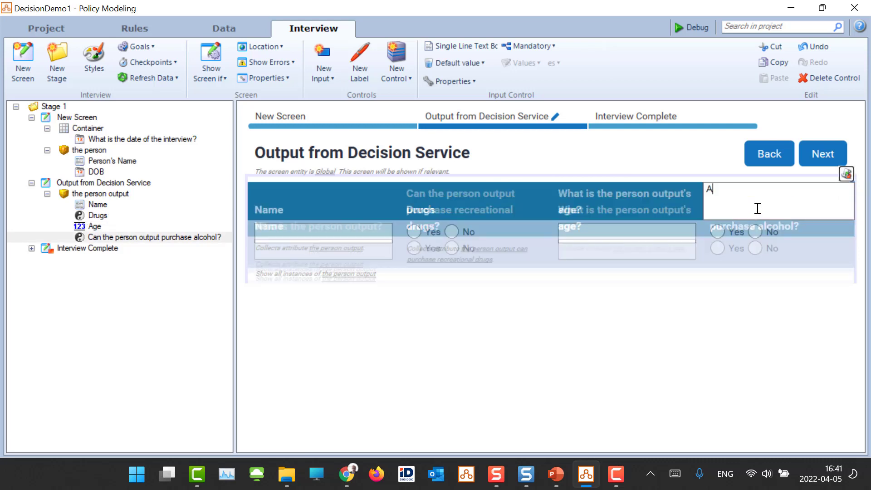
type("lcohol")
key("Return")
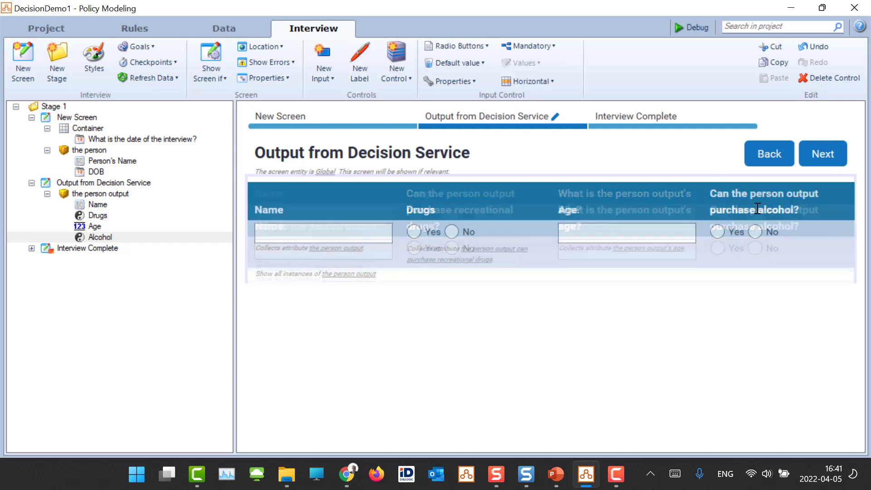
- Move the Age column between Name and Drugs in the person output table and make it narrower
left_click_drag(607, 204, 428, 228)
left_click_drag(544, 218, 472, 222)
left_click(454, 352)
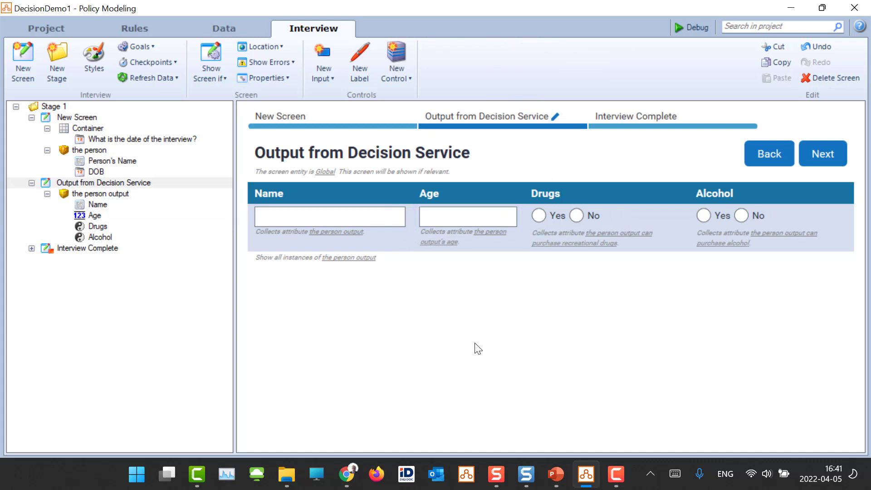
- Title the first interview screen "Input to Decision Service"
left_click(86, 117)
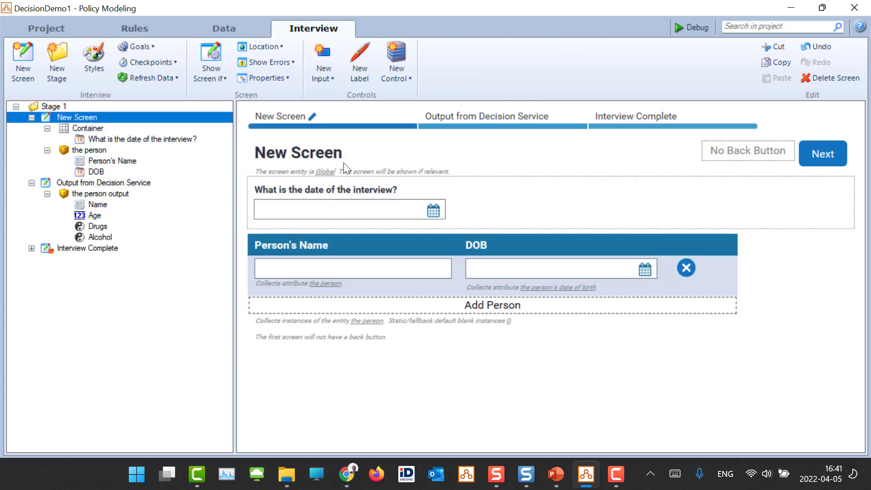
left_click(344, 163)
key("ctrl+a")
type("Input ")
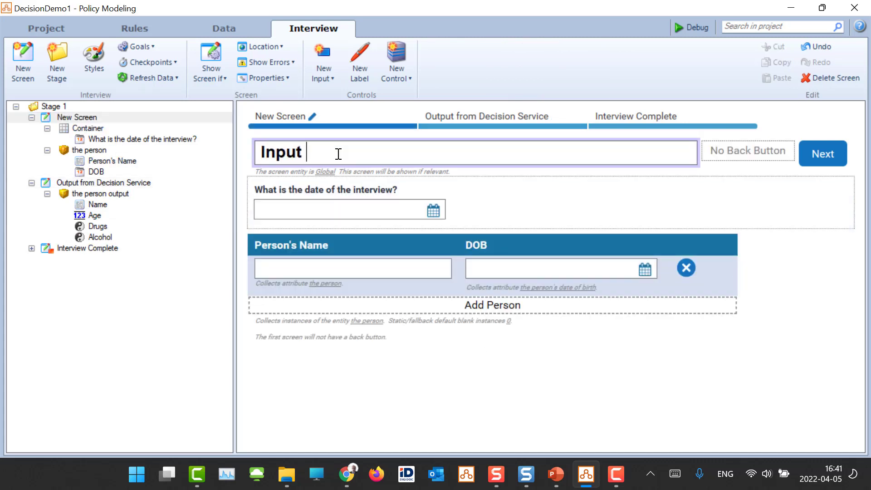
type("to Decision Ser")
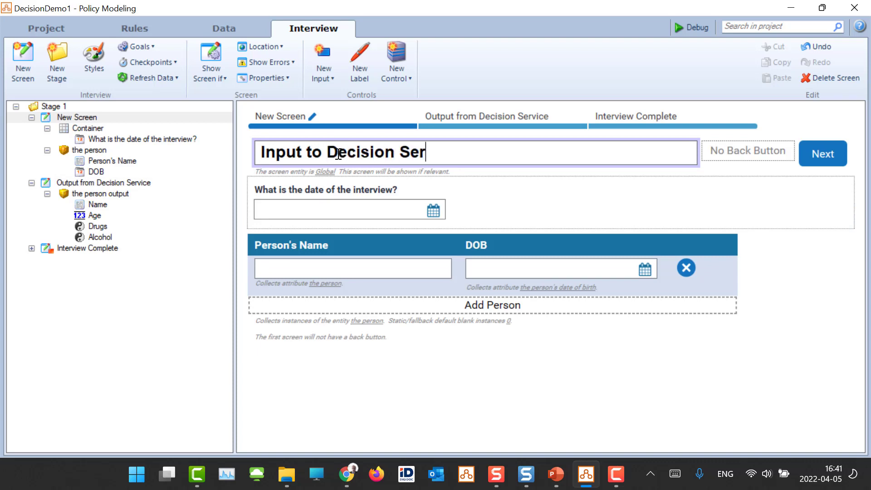
type("vice")
left_click(399, 353)
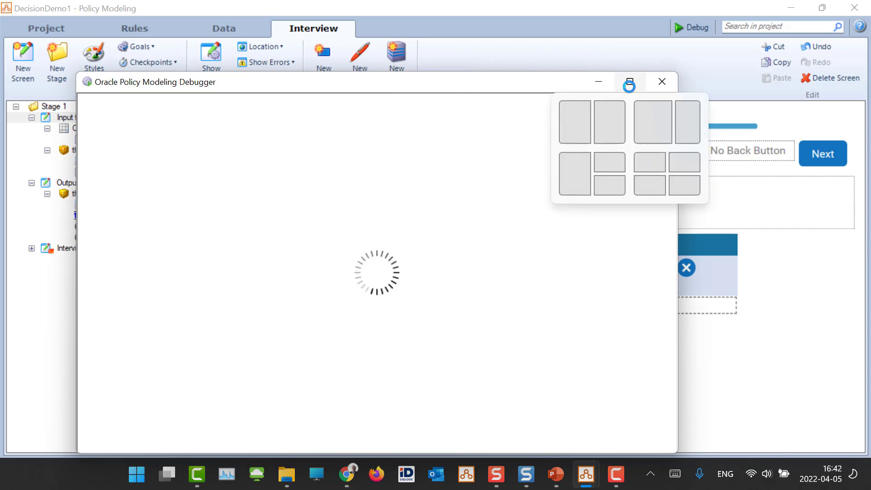
- Run the project in the debugger and maximize the debugger window
left_click(629, 83)
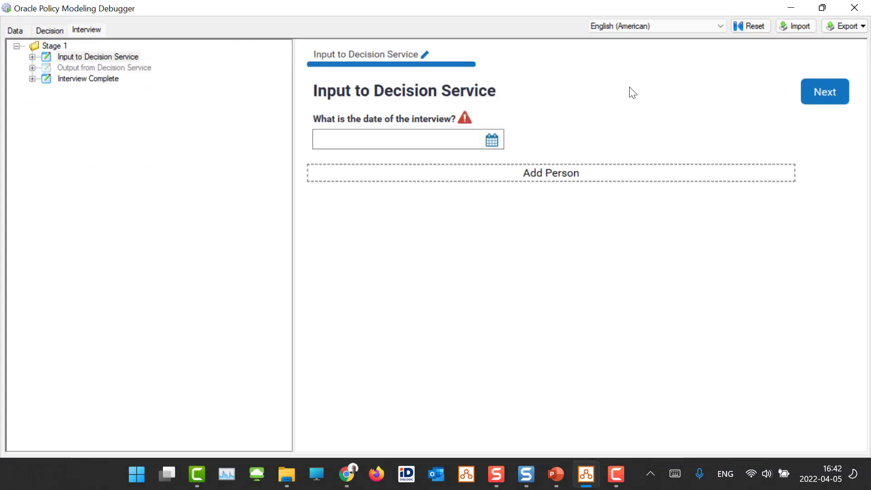
- Set the date of the interview to 04/05/2022 and add three blank person rows on the input screen
left_click(16, 32)
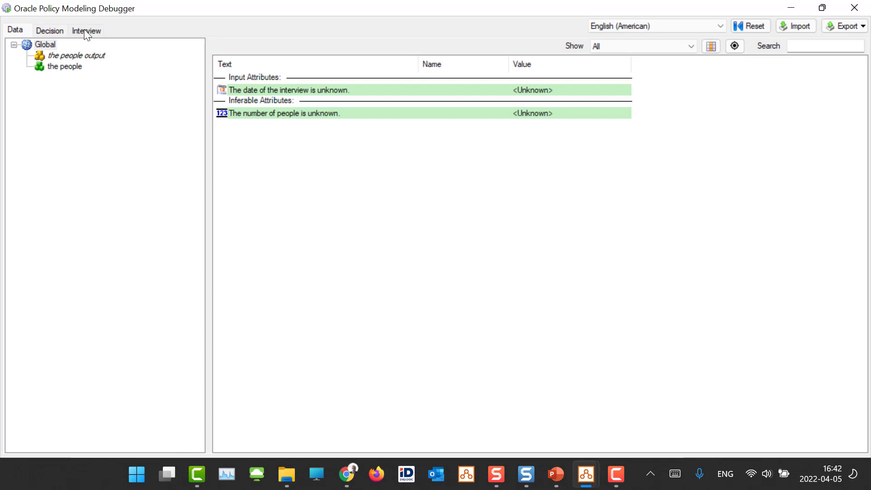
left_click(85, 30)
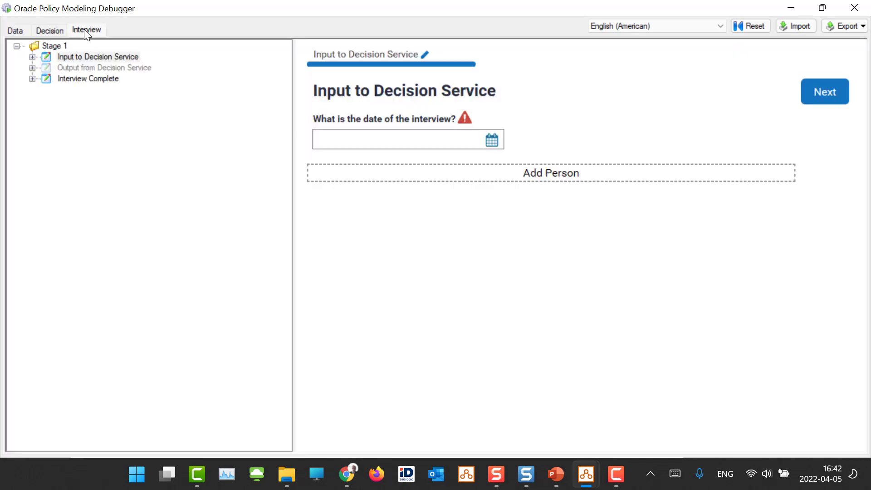
left_click(492, 140)
left_click(380, 232)
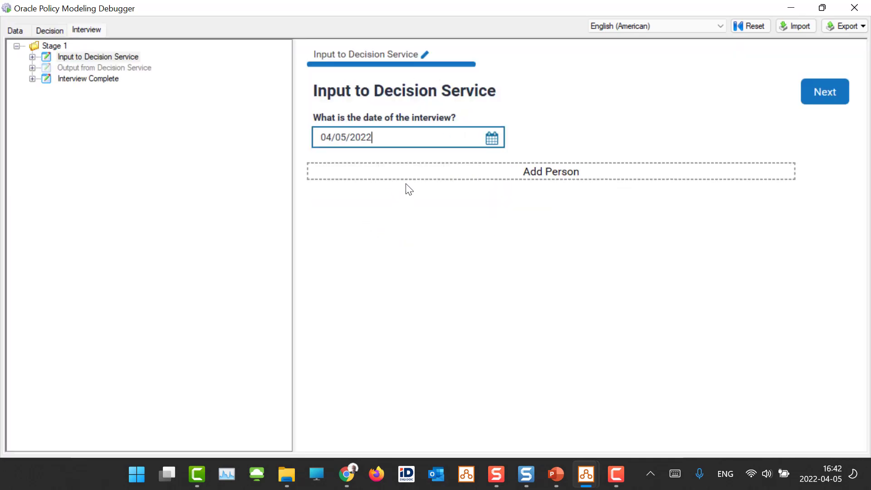
left_click(457, 175)
left_click(457, 228)
left_click(450, 257)
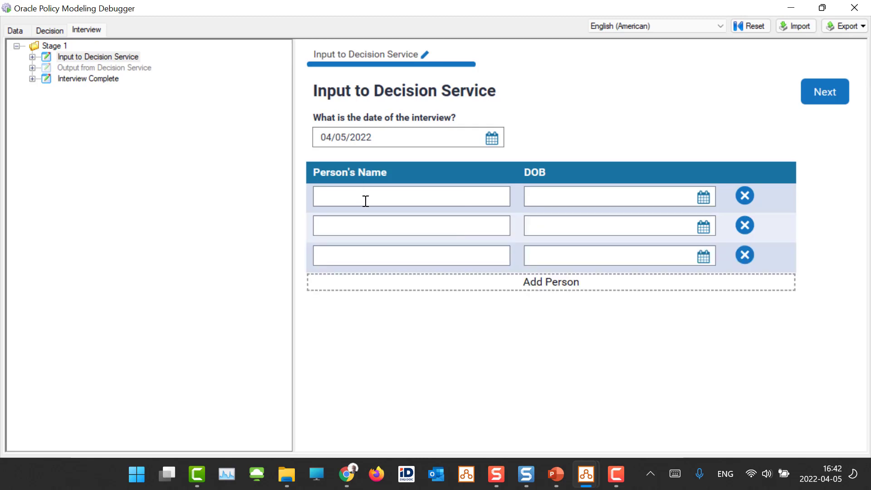
- Enter the first person's name and date of birth in the person table
left_click(373, 203)
type("Richard")
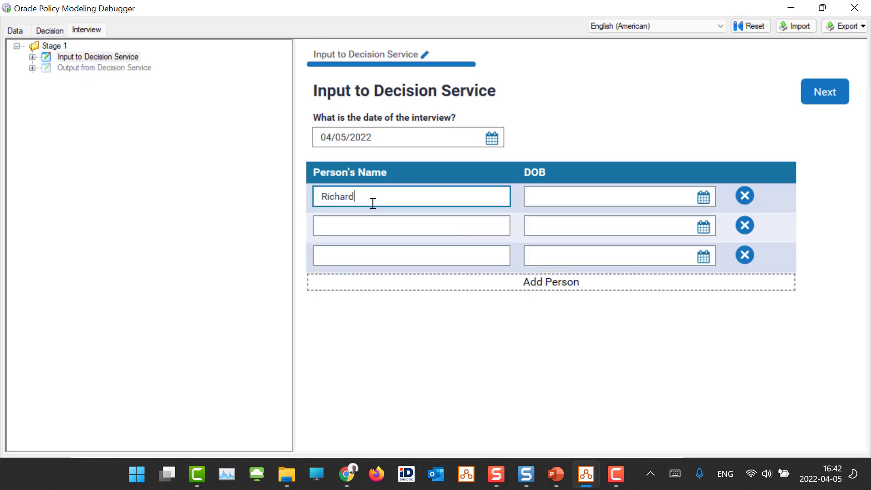
key("Tab")
type("196")
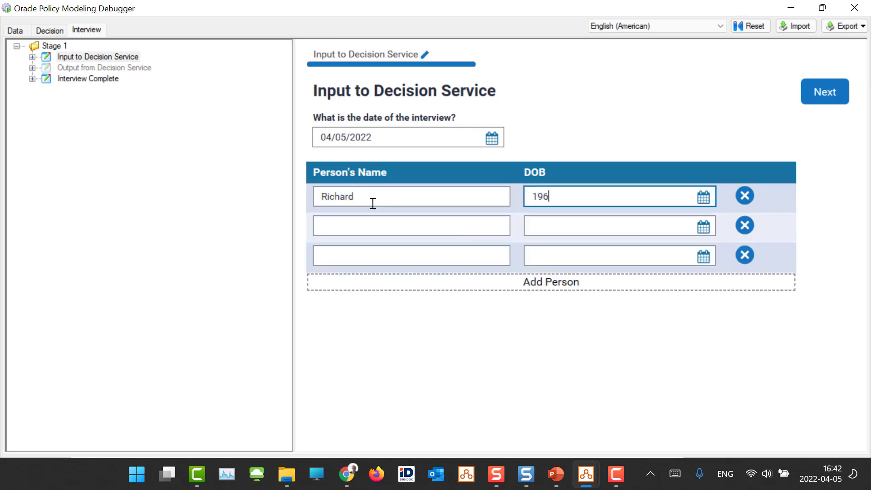
type("9-07-02")
key("BackSpace")
type("02")
key("BackSpace")
type("3")
key("BackSpace")
type("3")
key("Tab")
key("Tab")
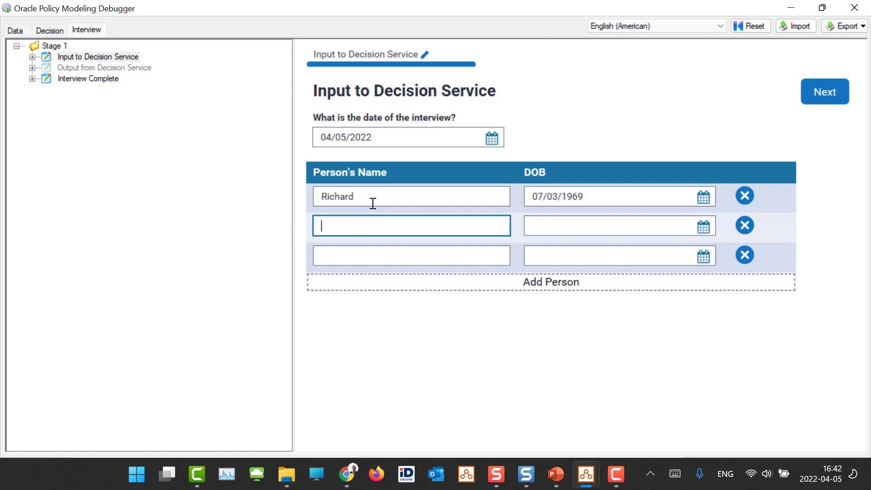
- Enter the second person's name and date of birth in the person table
type("Anna")
key("Tab")
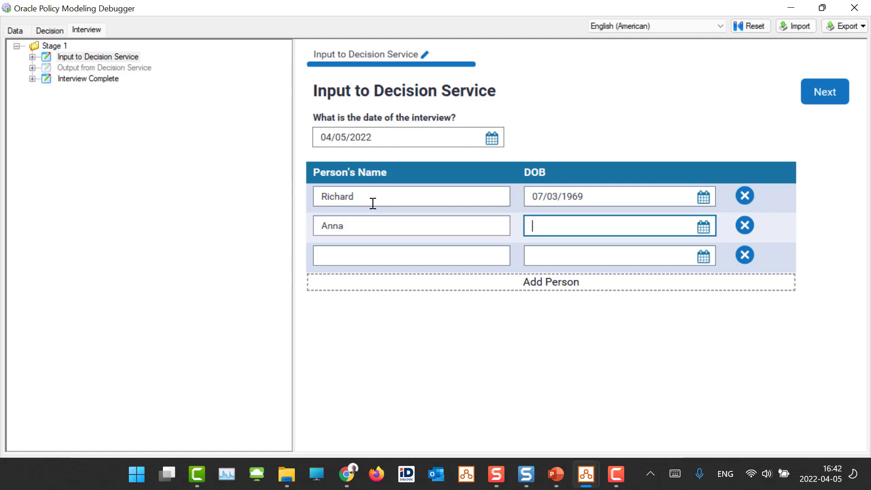
type("1971-02-23")
key("Tab")
key("Tab")
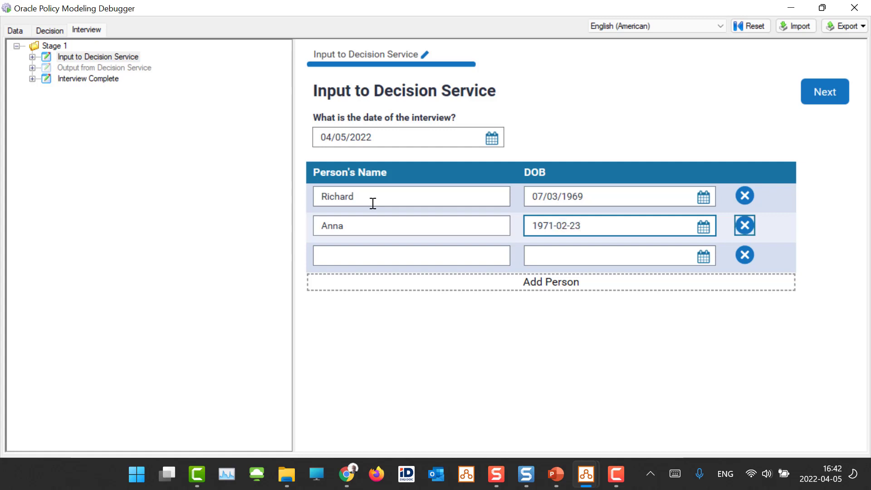
- Enter the third person's name and date of birth in the person table
type("Pumpkin")
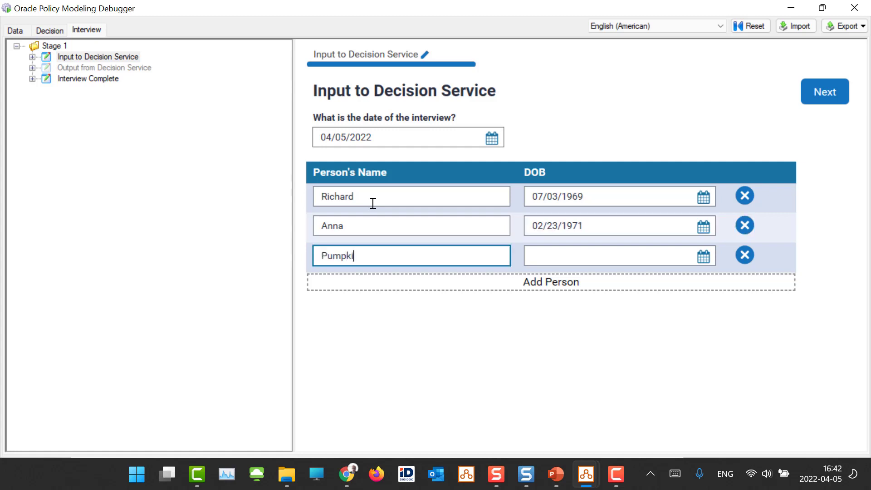
key("Tab")
type("1")
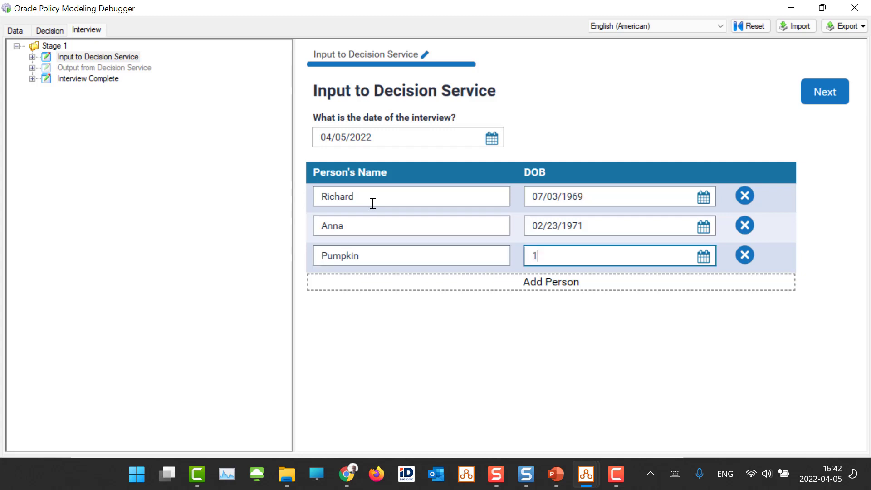
key("BackSpace")
type("201")
type("5-0")
type("1")
type("-31")
- Export the debug session data to the Desktop as a file named "Persons"
mouse_move(99, 66)
left_click(842, 26)
left_click(812, 45)
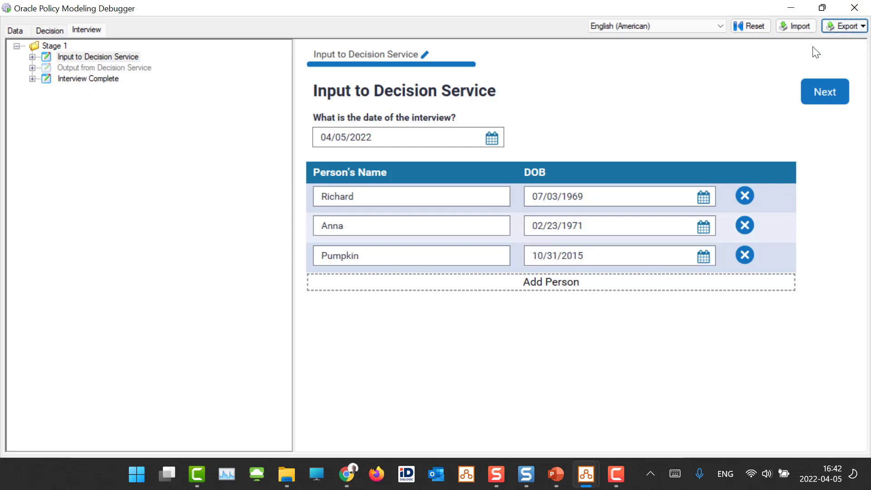
type("Persons")
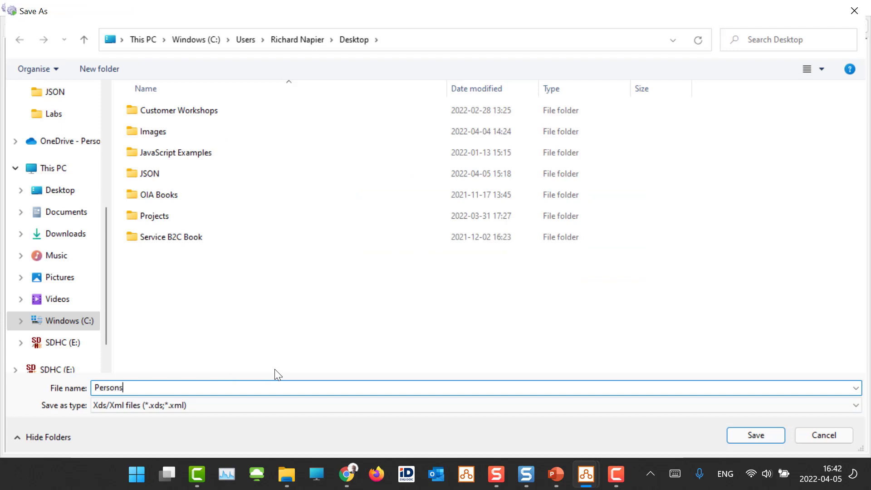
key("Return")
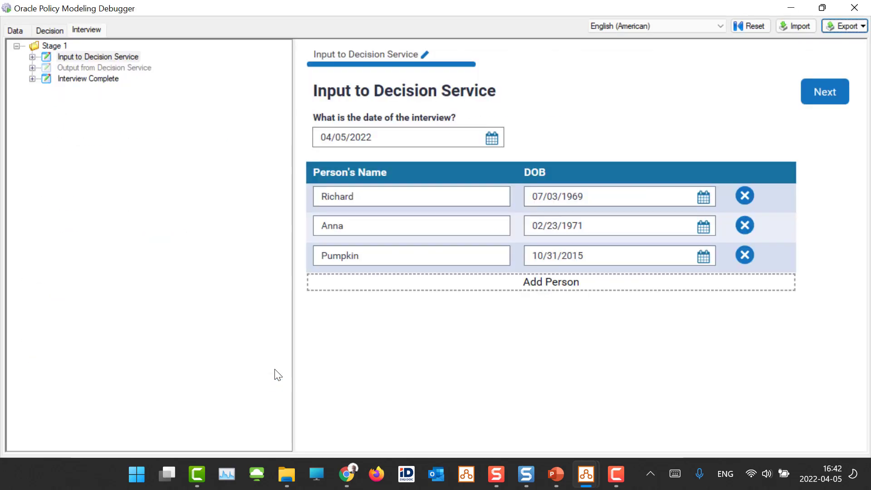
- Switch to Policy Modeling and set the "Output from Decision Service" screen to always be shown
key("alt+Tab")
left_click(102, 175)
left_click(102, 183)
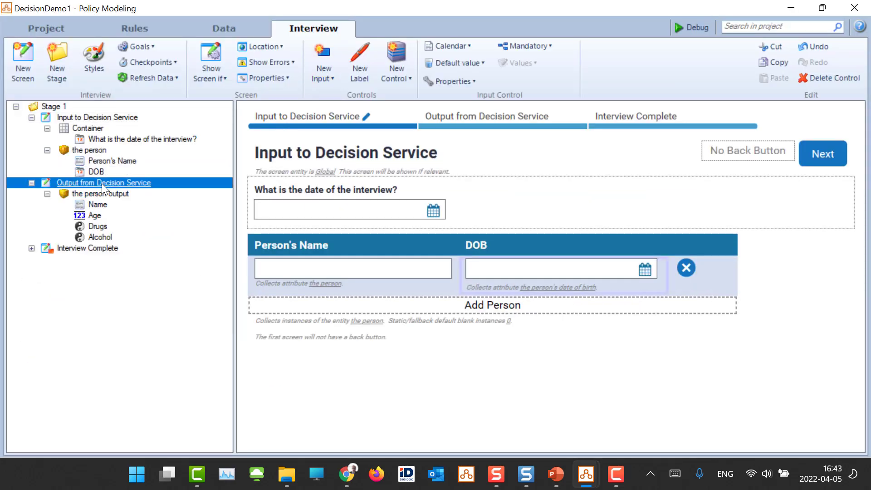
left_click(212, 78)
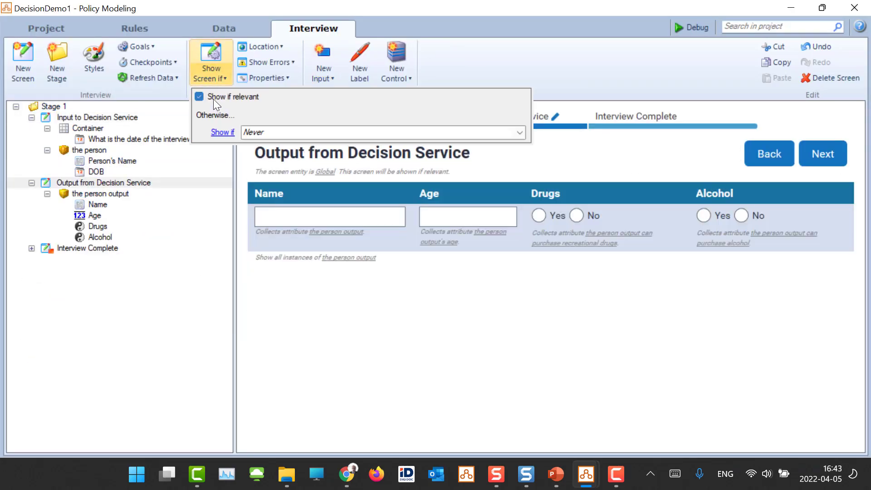
left_click(408, 338)
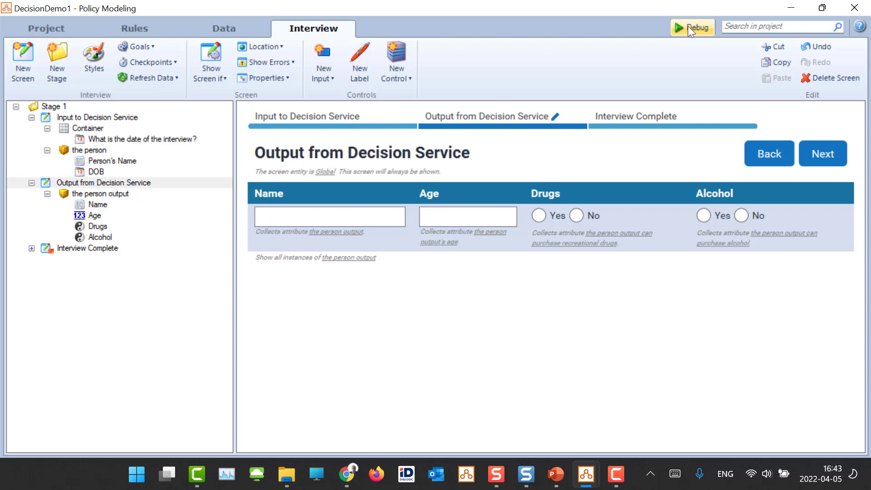
- Debug the project again, try to import the session data from Persons.xds, and close the debugger
left_click(688, 25)
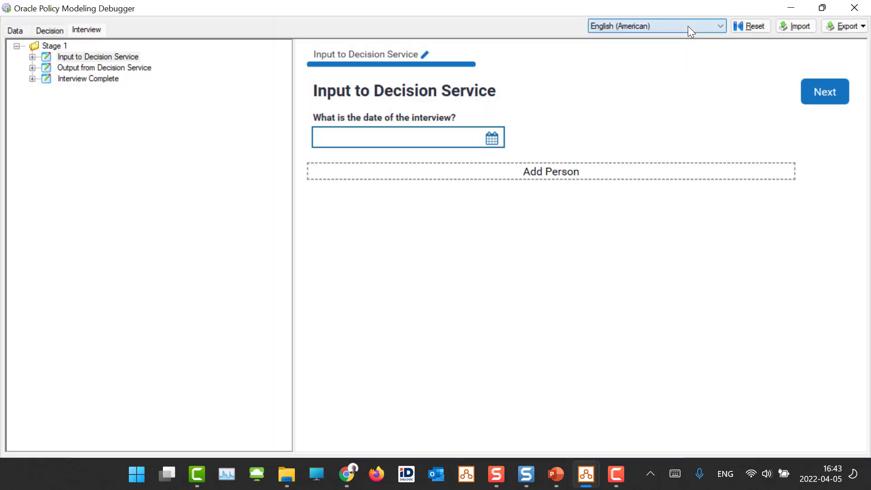
left_click(798, 25)
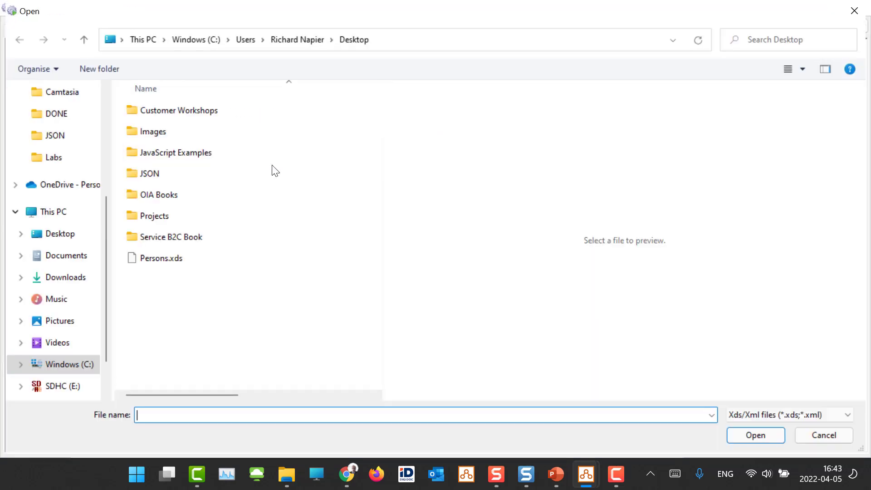
double_click(156, 259)
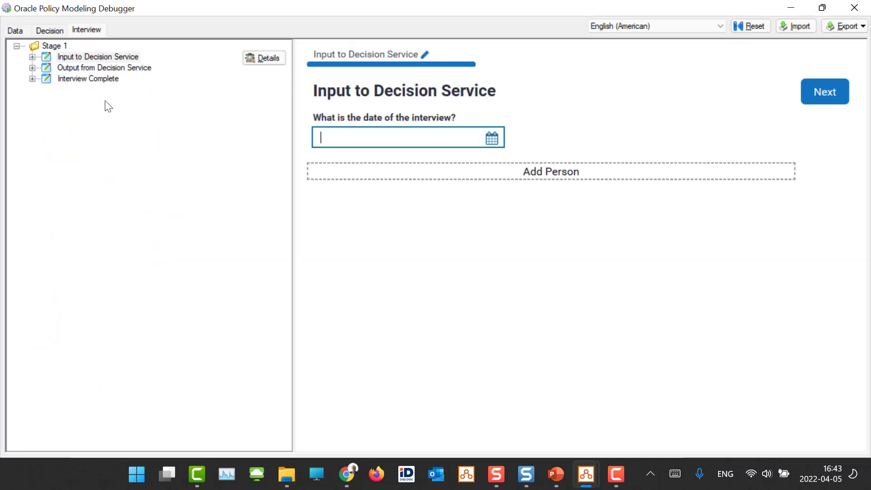
left_click(31, 56)
left_click(31, 55)
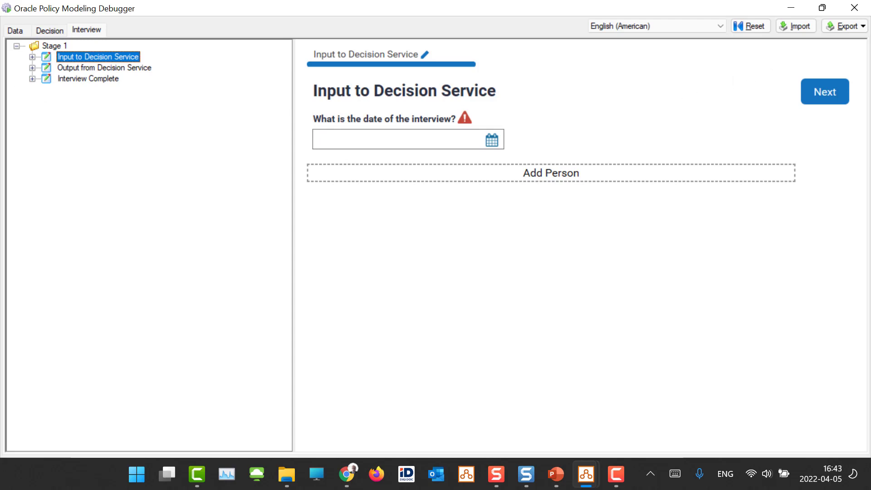
left_click(866, 8)
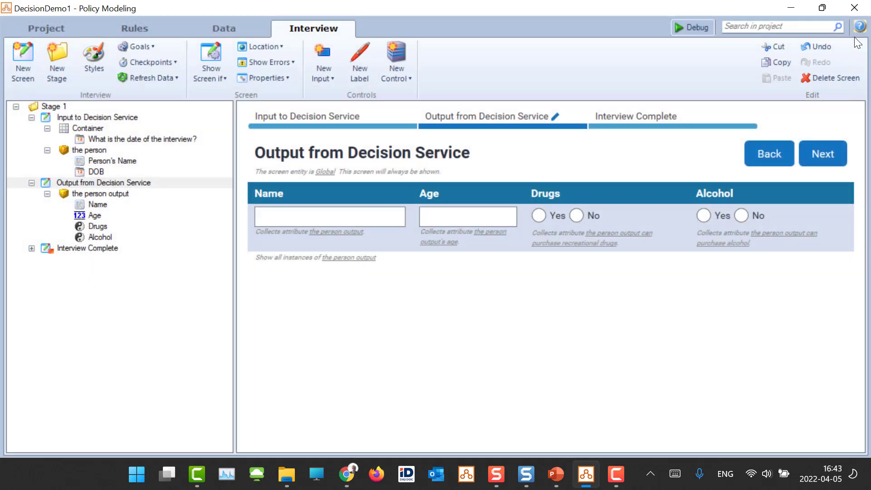
- Restart the debugger, set the interview date to 04/05/2022 and add three blank person rows
left_click(691, 27)
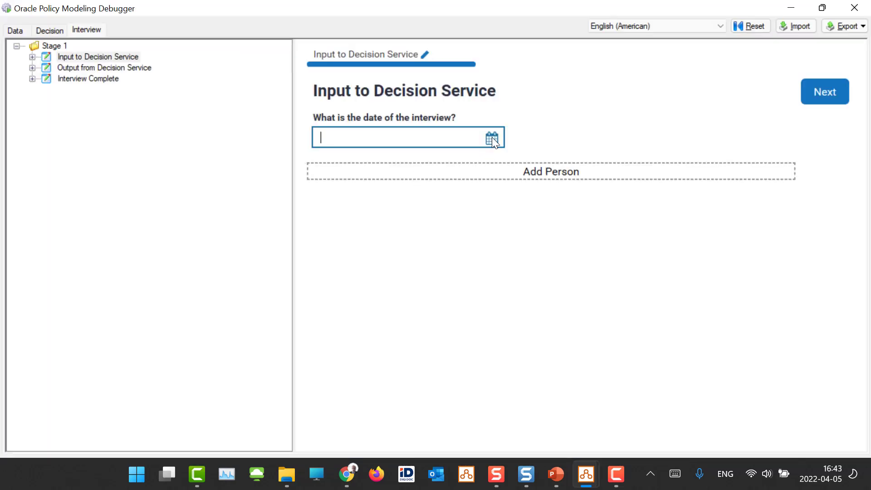
left_click(467, 161)
left_click(492, 137)
left_click(380, 232)
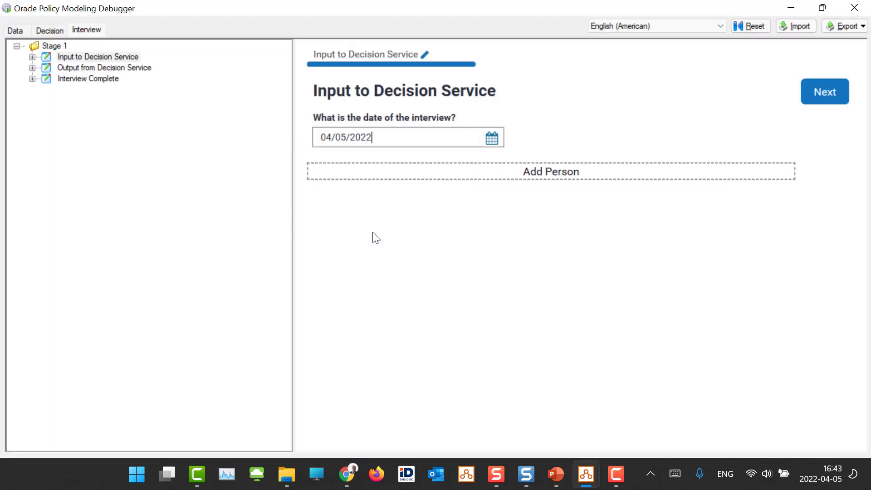
left_click(471, 182)
left_click(489, 229)
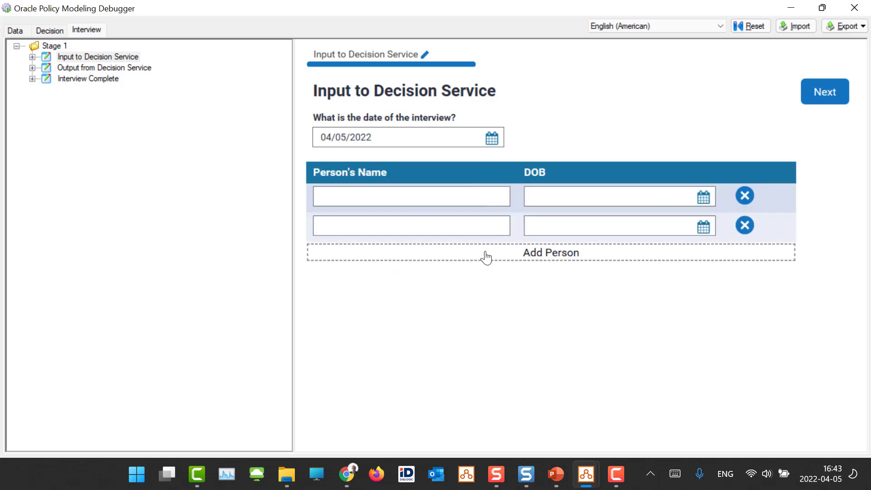
left_click(484, 254)
- Fill in the first person row with the person's name and date of birth
left_click(423, 202)
type("Richard")
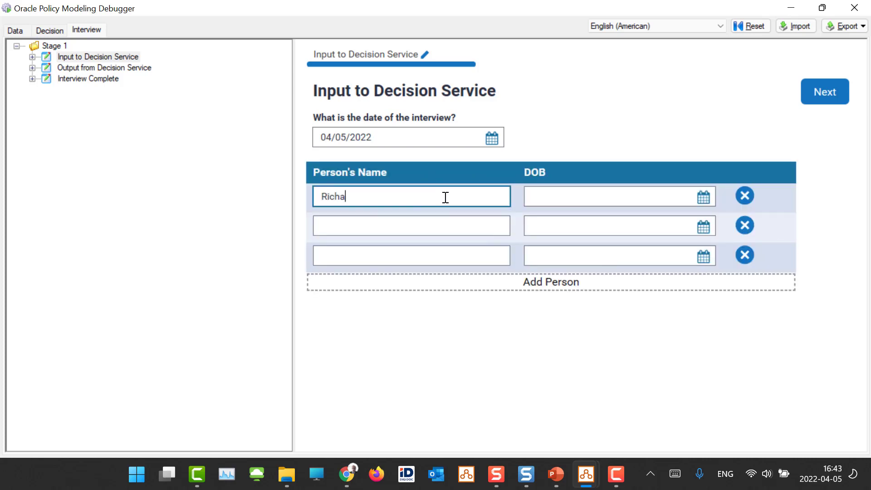
key("Tab")
type("196")
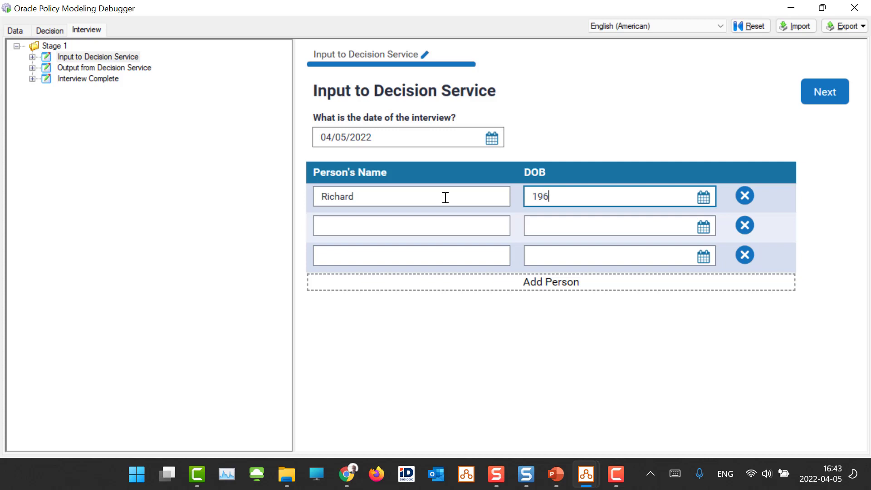
type("9-07-03")
key("Tab")
key("Tab")
- Fill in the second person row with the person's name and date of birth
type("Anna")
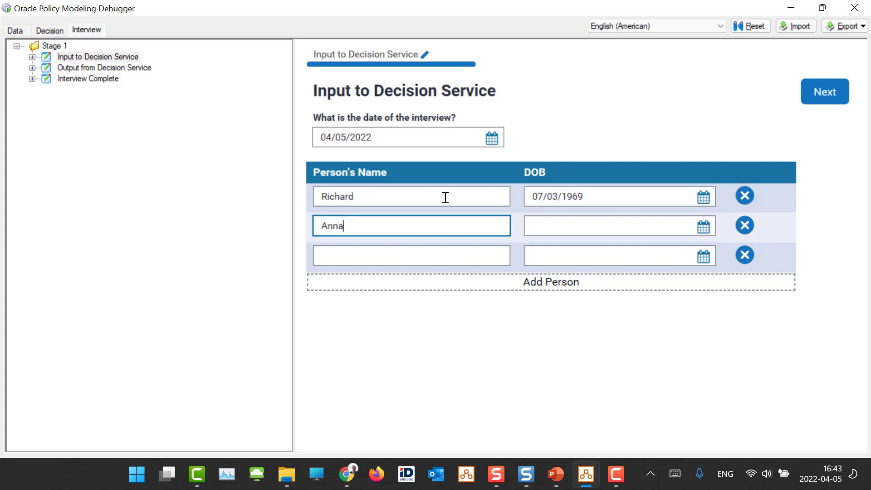
key("Tab")
type("1")
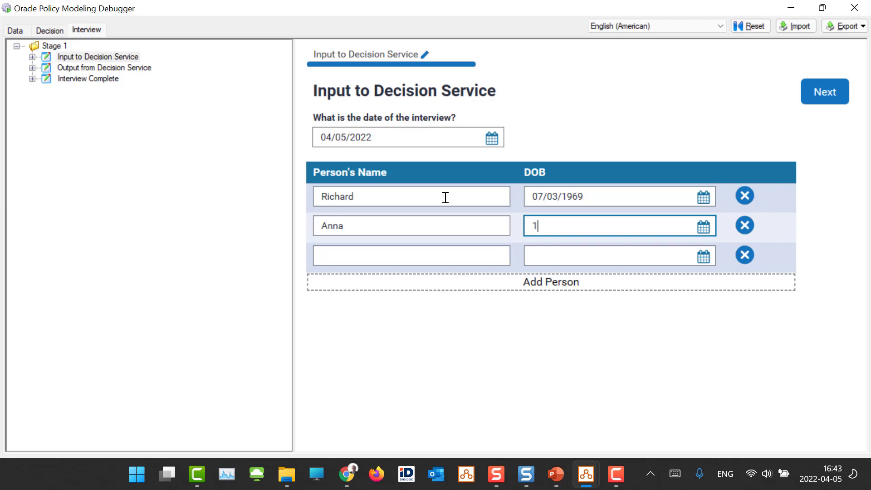
type("970-02-23")
key("Tab")
key("Tab")
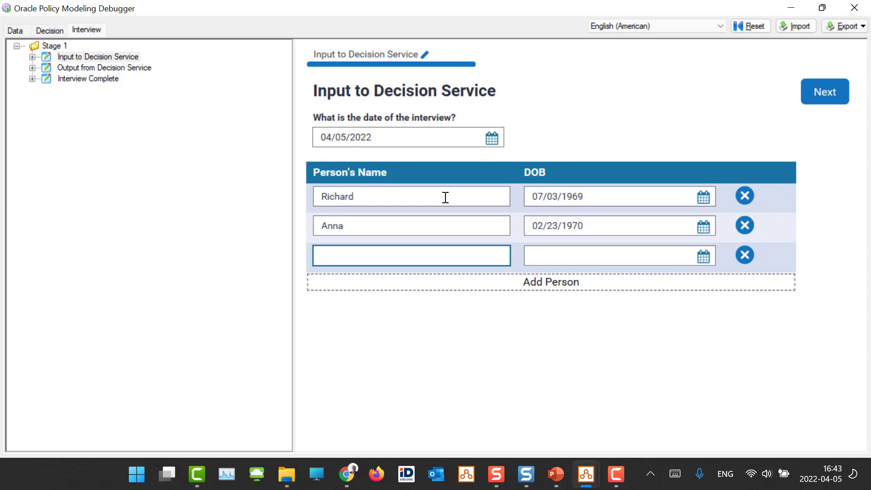
- Fill in the third person's name and date of birth and check the "Output from Decision Service" screen
type("Pumpkin")
key("Tab")
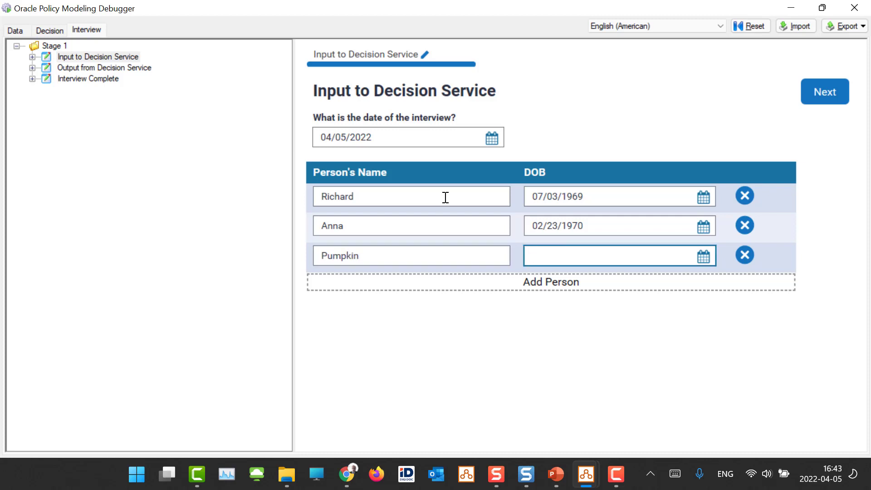
type("2010")
key("BackSpace")
type("5-10-031")
left_click(824, 92)
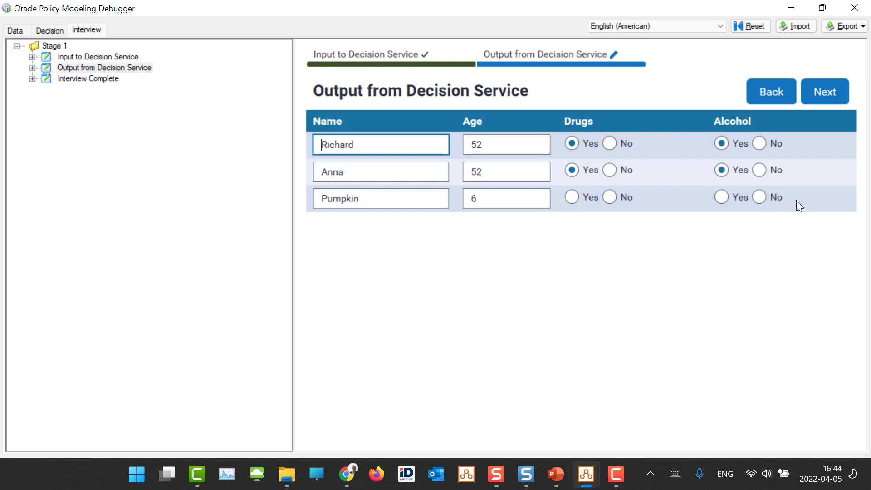
key("alt+F4")
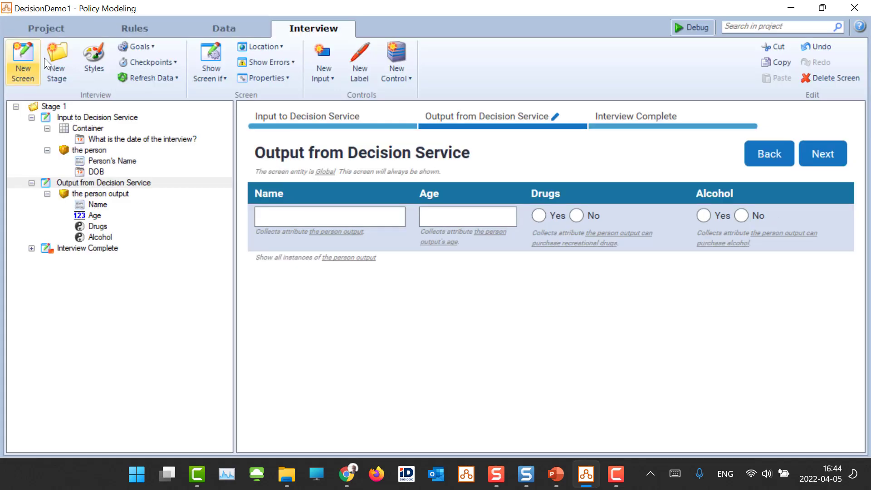
- Create the project "Hazardous Waste Decision Service" with the rules document "Hazardous Waste Decision Service Rules.docx"
left_click(46, 28)
left_click(33, 64)
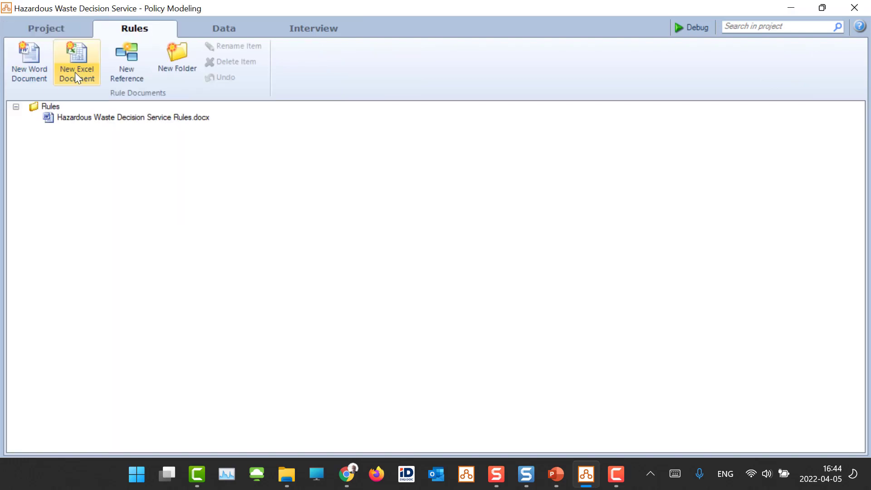
- Create an entity named "the hazardous waste" under Global in the data model
left_click(208, 28)
left_click(32, 58)
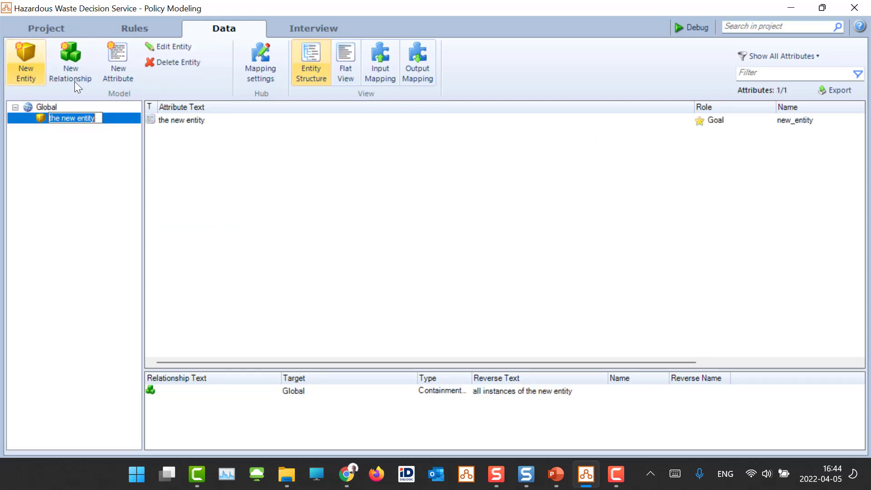
type("the nh")
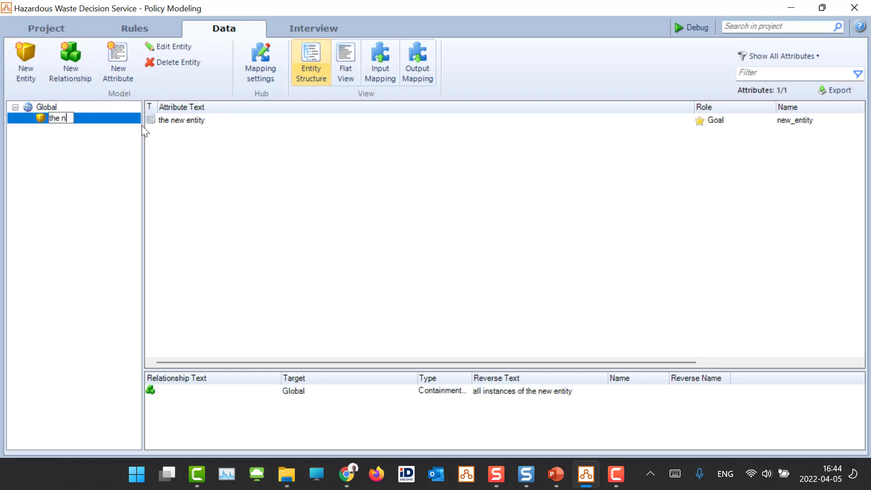
key("BackSpace")
key("BackSpace")
type("hazardous waste")
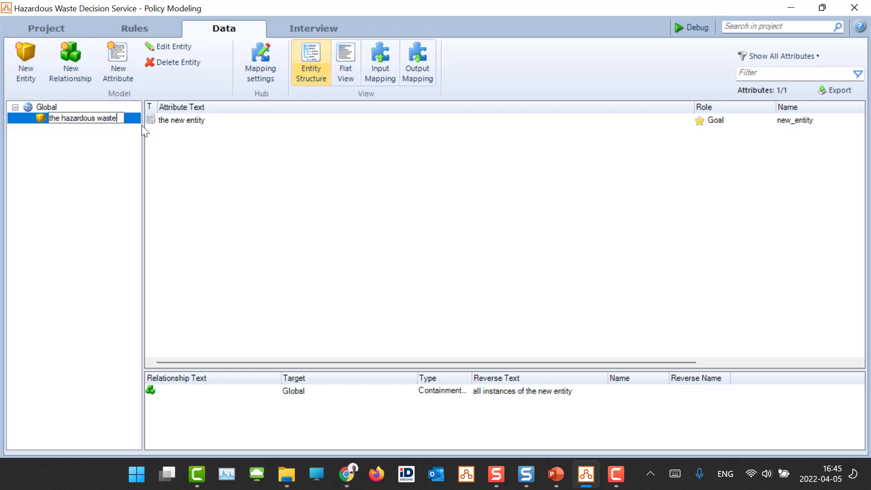
key("Return")
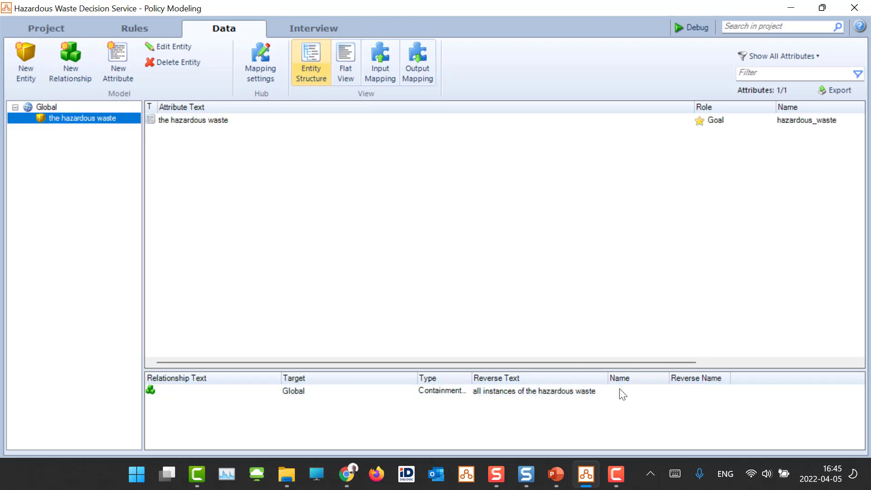
- Reference the "Hazardous wastes" project, mapping its outputs to "all instances of the hazardous waste", "the hazardous waste level" and "the hazardous waste name"
left_click(139, 27)
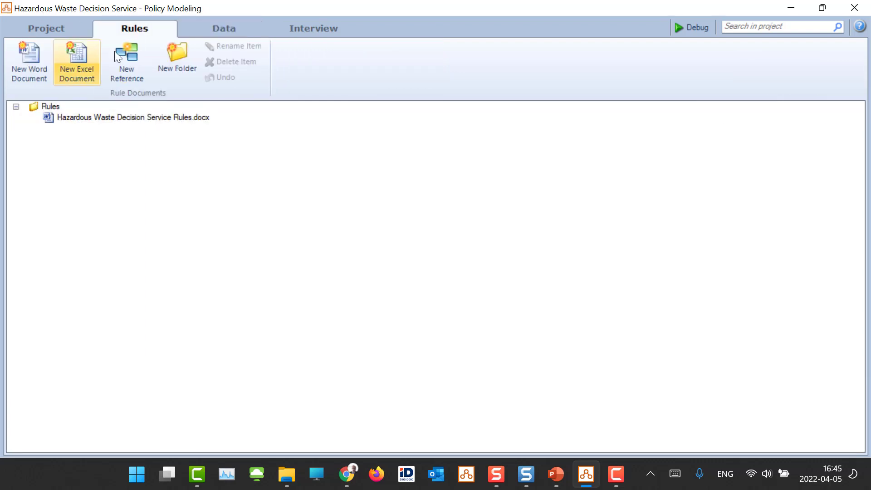
left_click(127, 50)
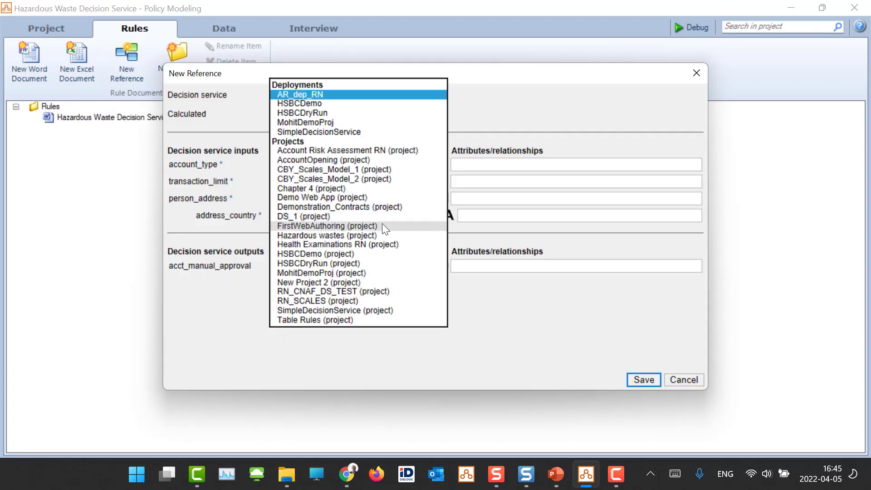
left_click(381, 233)
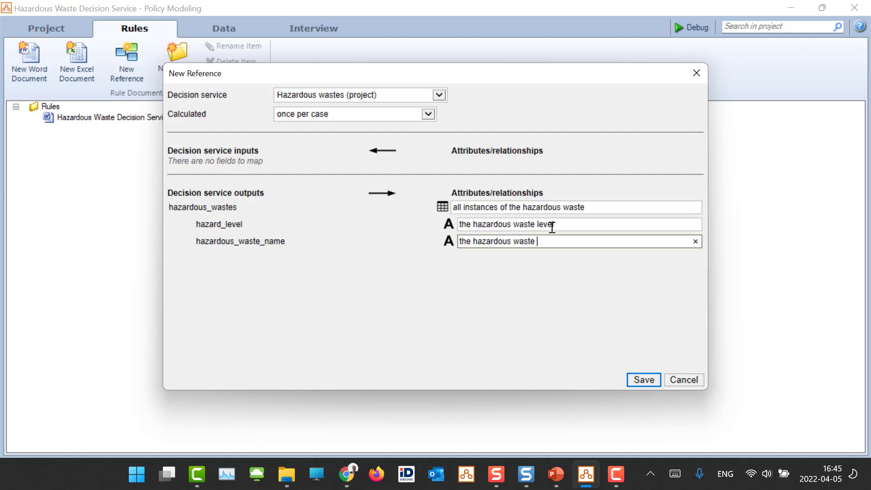
type("name")
left_click(644, 379)
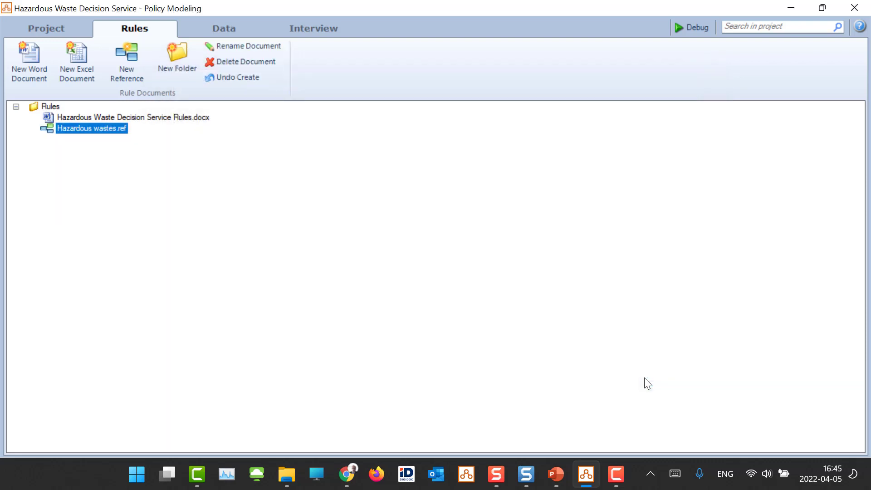
- Review the hazardous waste attributes and the "Hazardous Waste Output" screen, and debug the interview to check the returned wastes
left_click(216, 29)
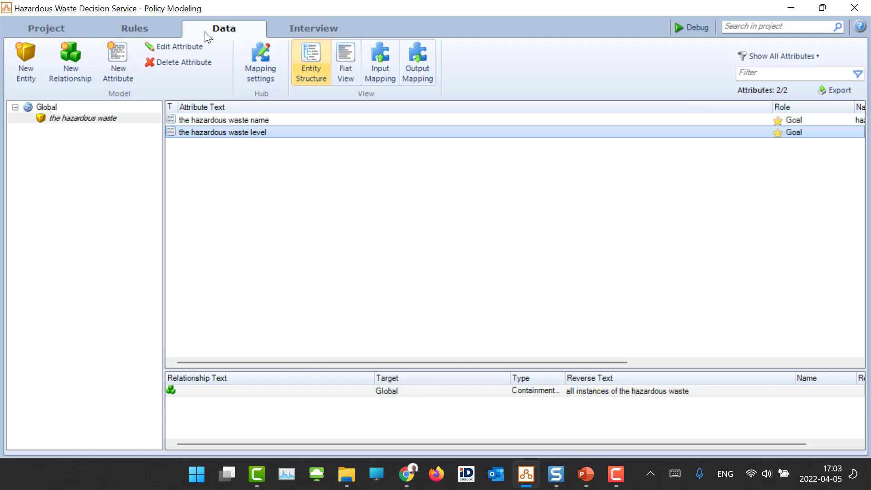
left_click(304, 28)
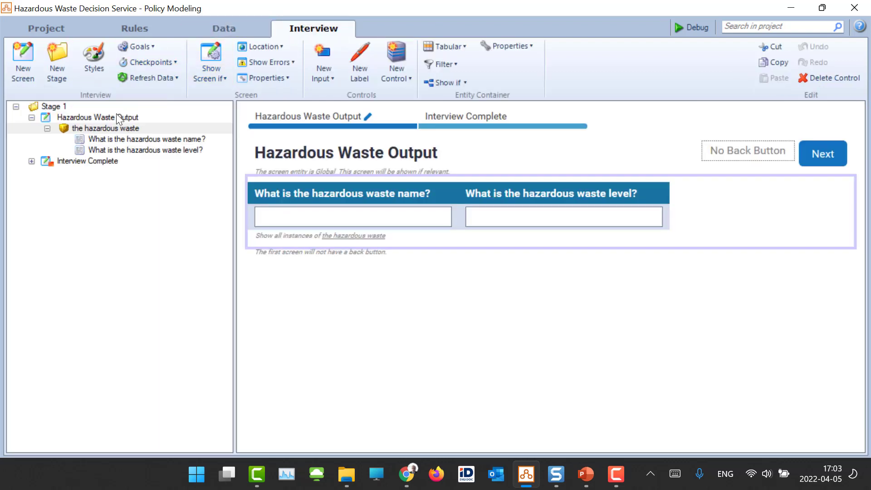
left_click(99, 121)
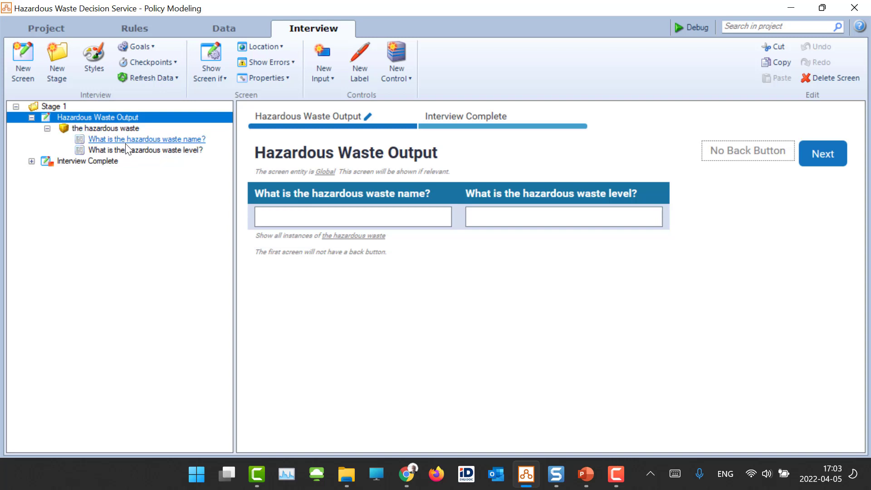
left_click(704, 28)
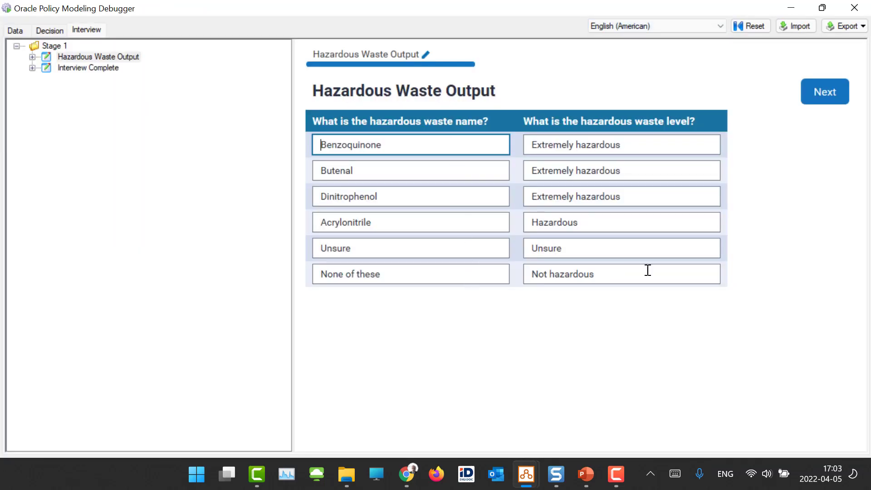
left_click(865, 9)
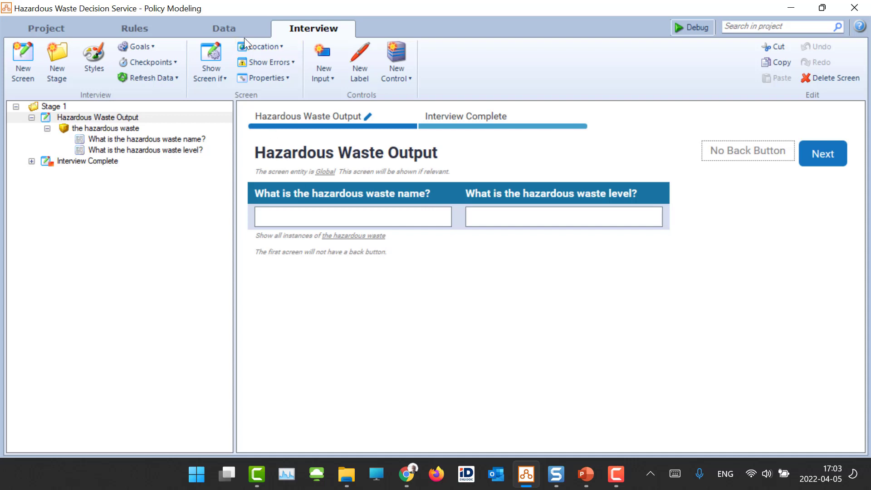
- Rename the attribute "the hazardous waste level" as "the hazardous waste gravity"
left_click(225, 25)
left_click(259, 135)
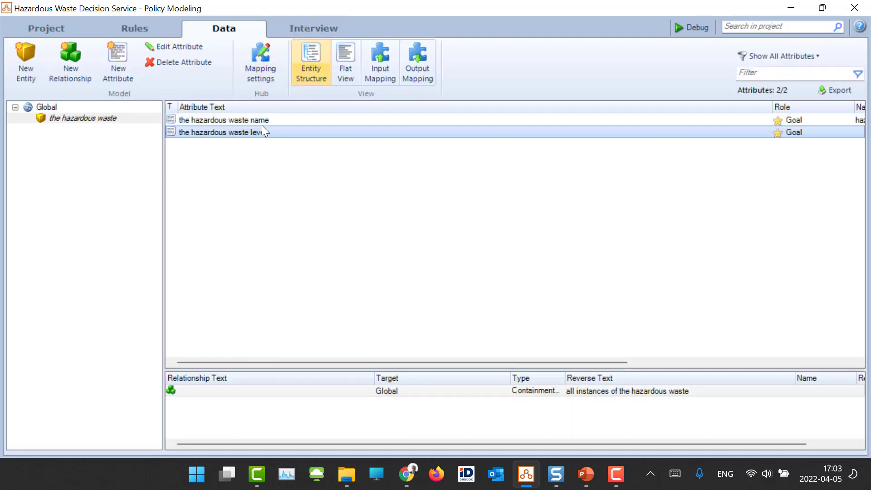
double_click(263, 132)
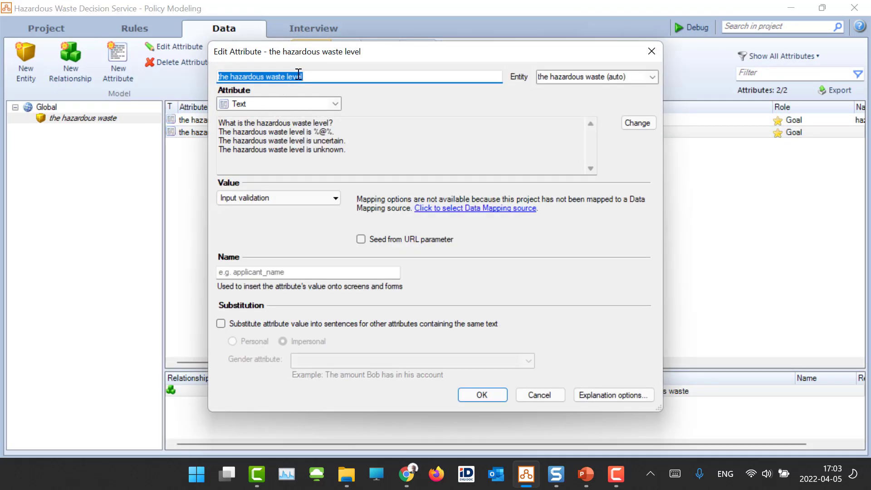
double_click(299, 76)
type("gav")
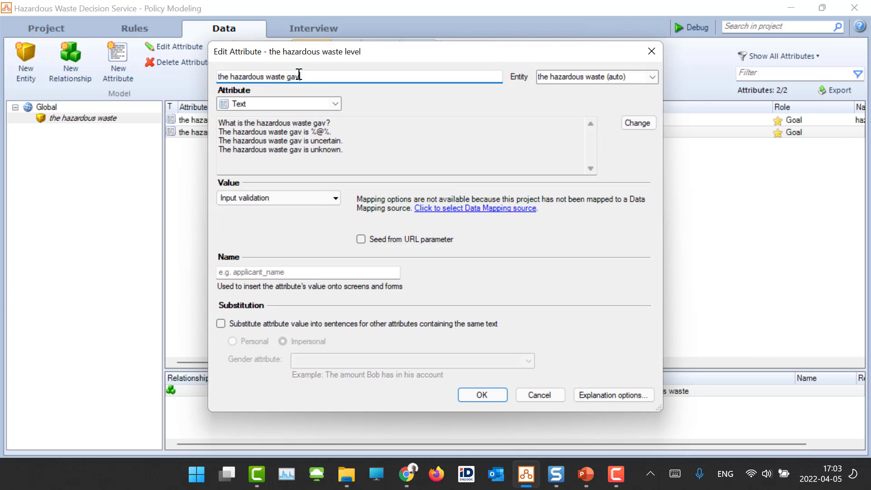
key("BackSpace")
key("BackSpace")
type("raviity")
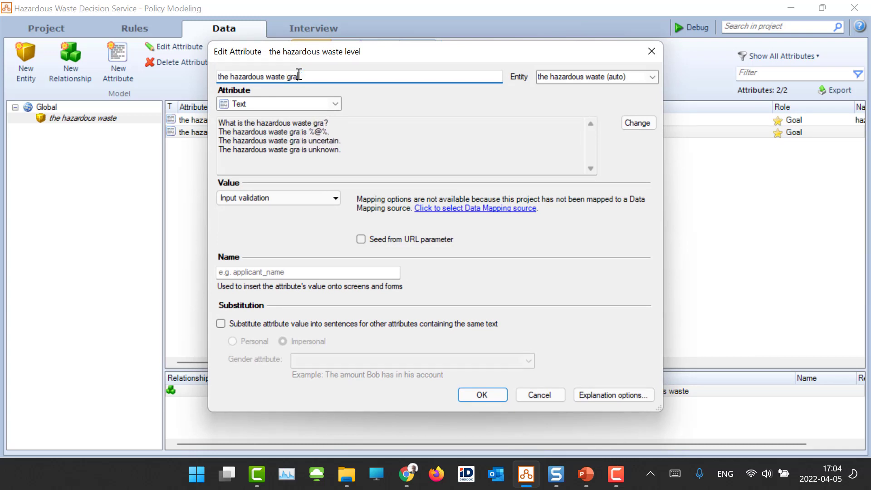
key("BackSpace")
key("BackSpace")
key("BackSpace")
type("ty")
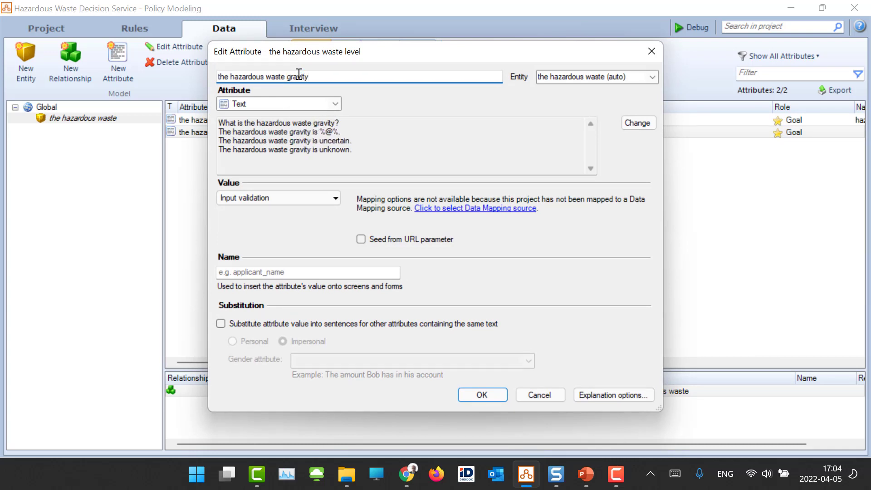
key("Return")
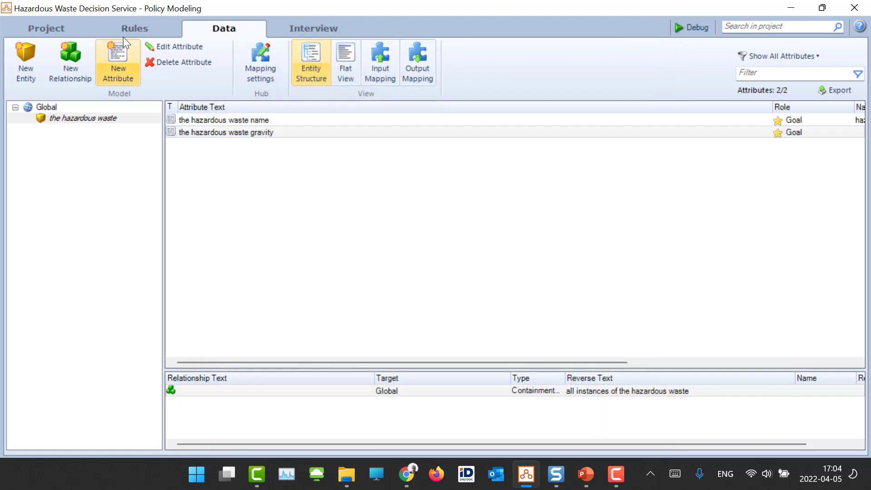
- Check the output mapping of the "Hazardous wastes" reference and save it with hazard_gravity mapped to "the hazardous waste gravity"
left_click(130, 30)
double_click(111, 127)
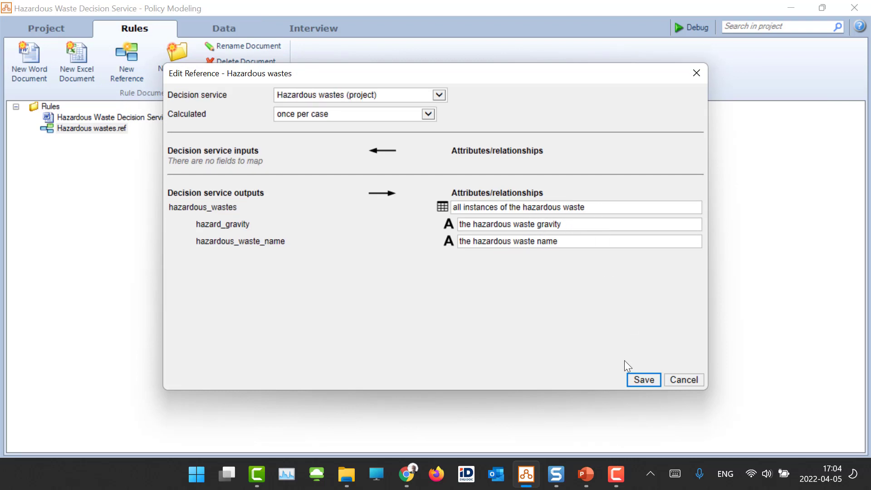
left_click(650, 379)
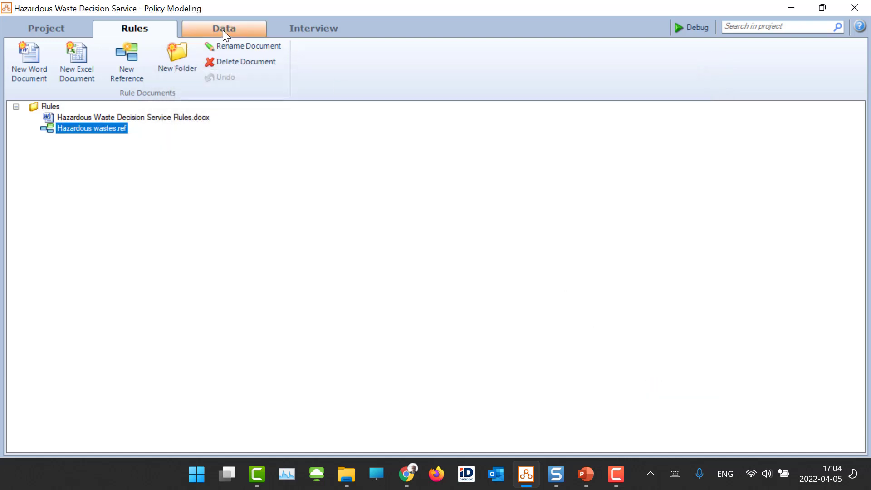
- Rename the relationship from Global to the hazardous waste entity as "the hazardous wastes"
left_click(223, 31)
double_click(608, 390)
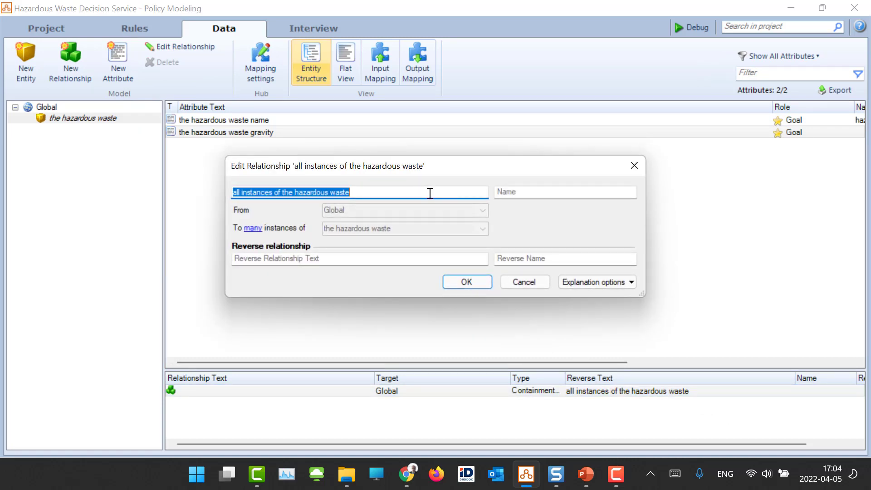
type("the")
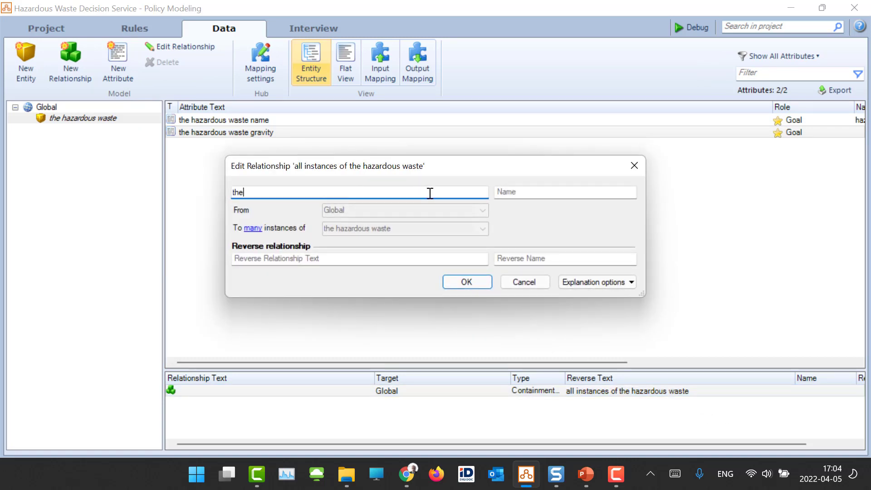
type(" hazardous wastes")
key("Return")
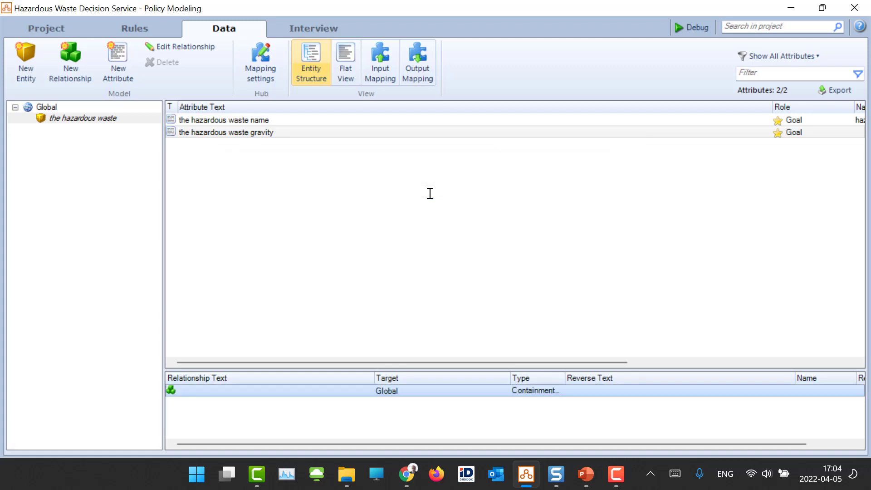
- Map the hazardous_wastes output of the "Hazardous wastes" reference to the relationship "the hazardous wastes" and save the reference
left_click(151, 28)
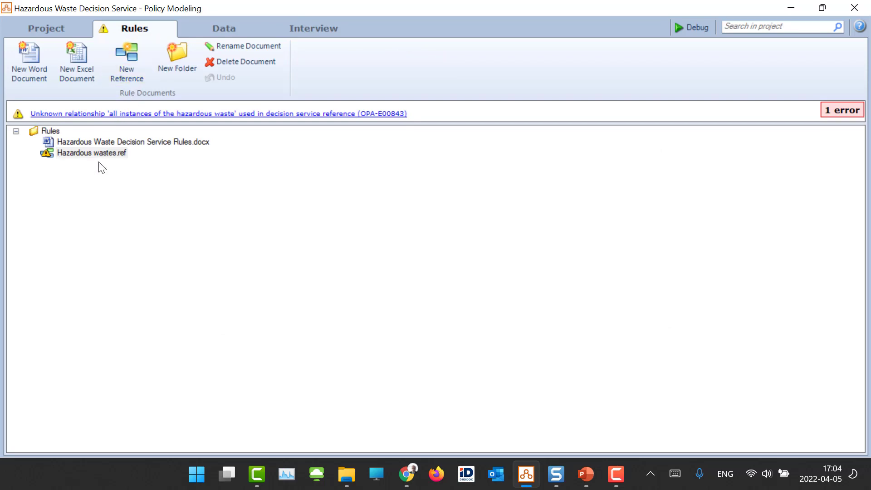
left_click(111, 155)
double_click(111, 153)
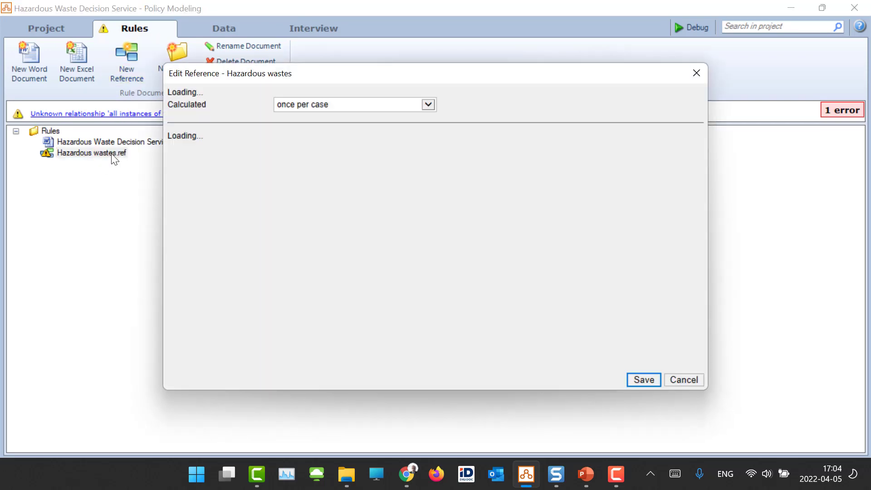
left_click(597, 203)
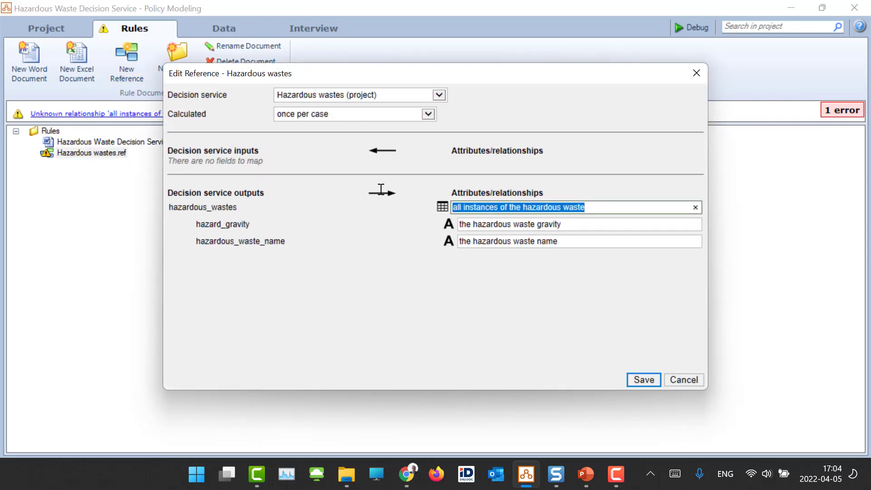
type("t")
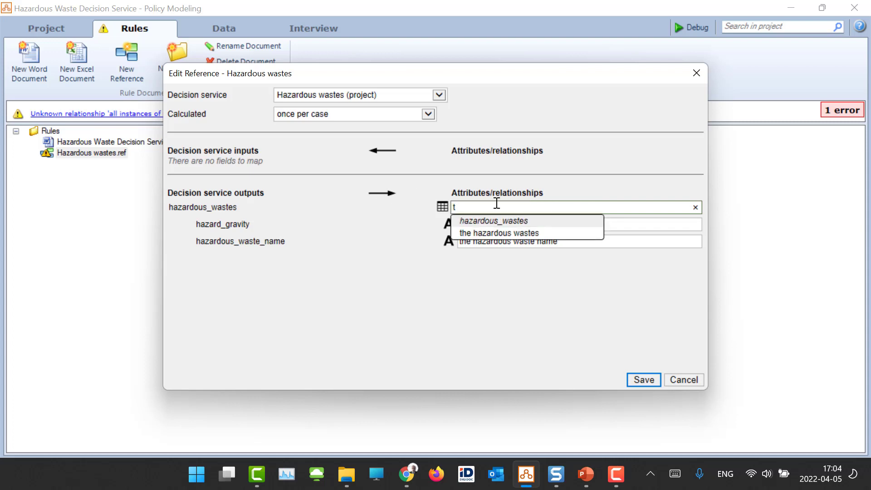
left_click(559, 231)
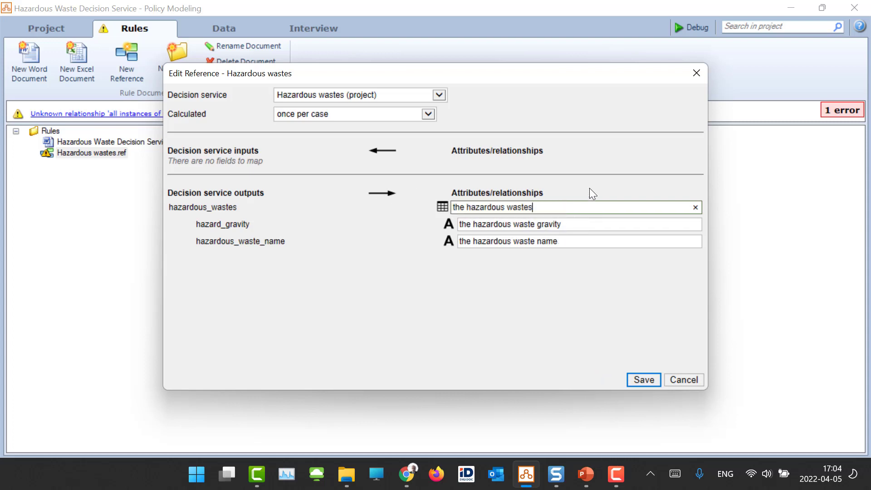
left_click(646, 379)
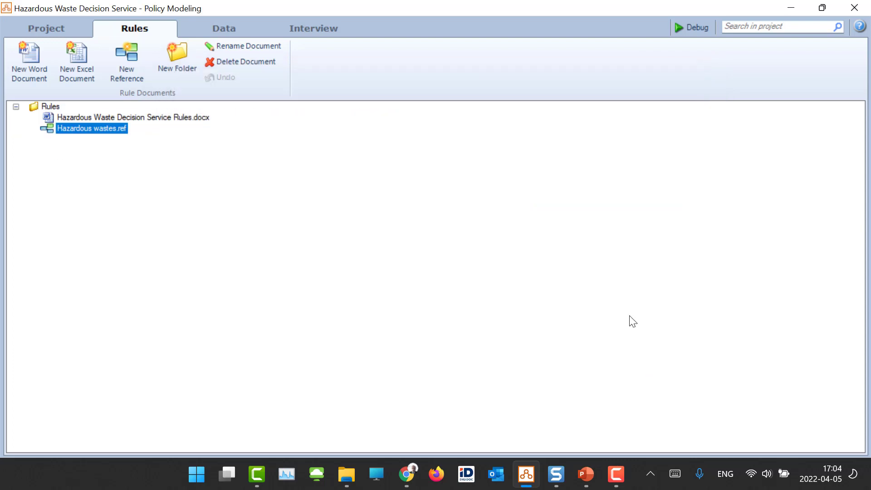
- Debug the interview to check the names and gravity values on the "Hazardous Waste Output" screen
left_click(692, 30)
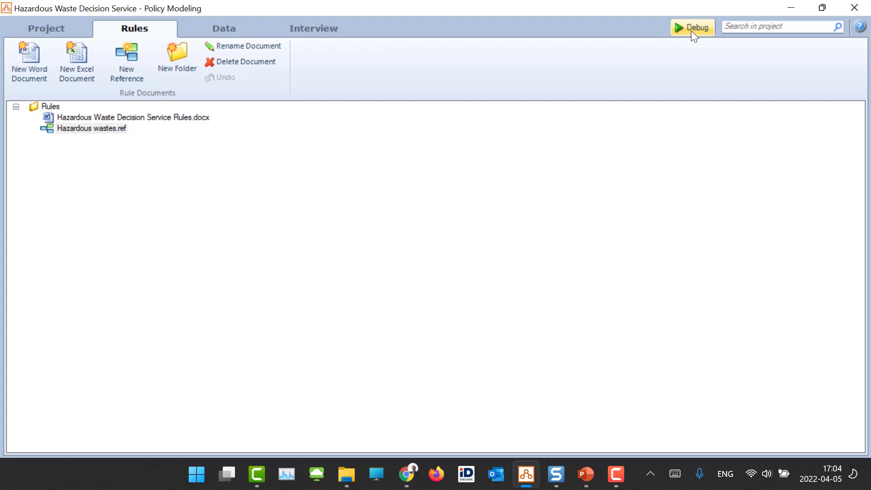
left_click(690, 31)
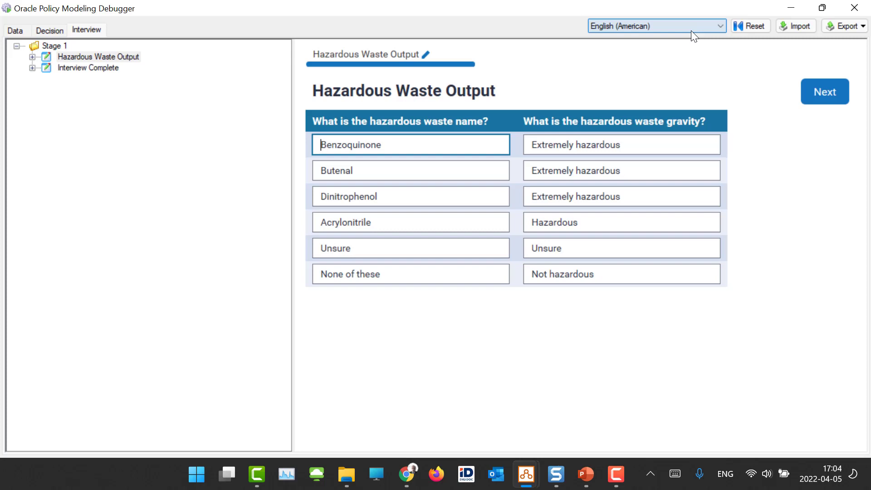
left_click(854, 8)
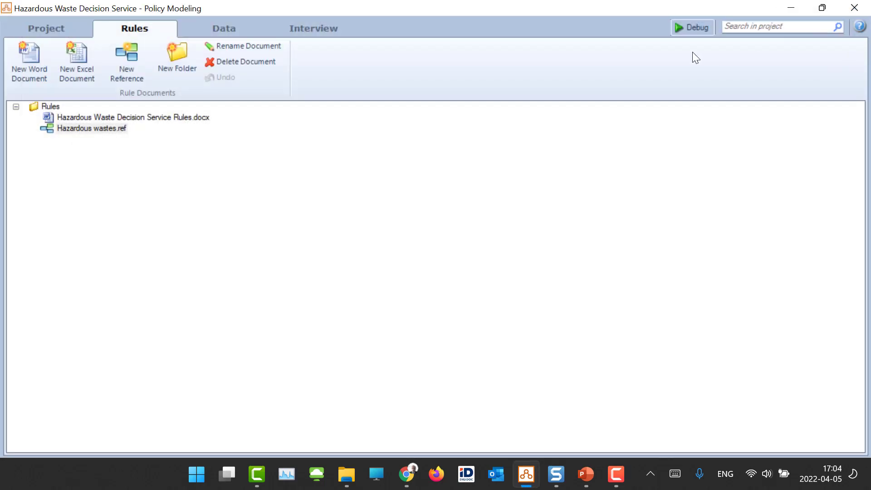
- Add a new attribute "the hazardous waste title" to the hazardous waste entity in the data model
left_click(217, 29)
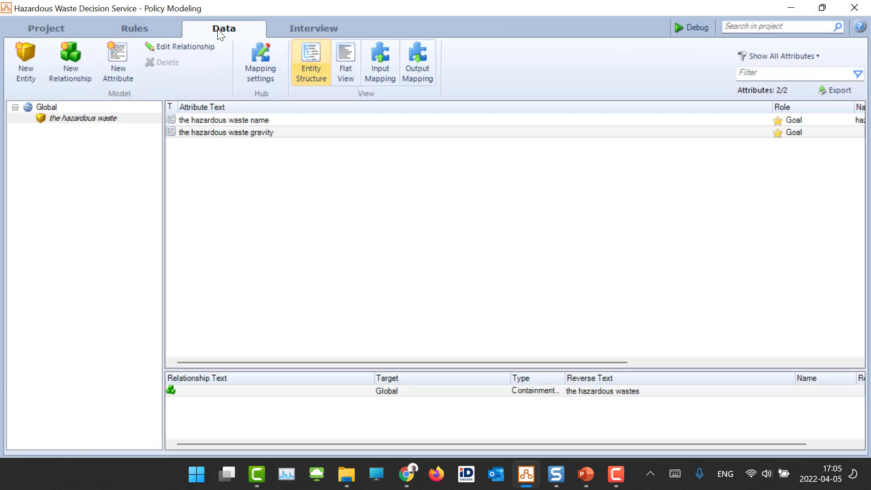
left_click(75, 119)
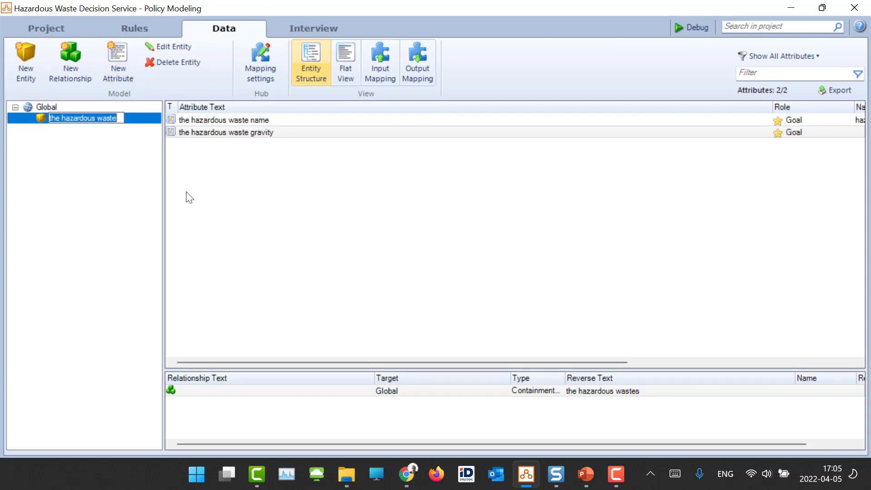
left_click(241, 234)
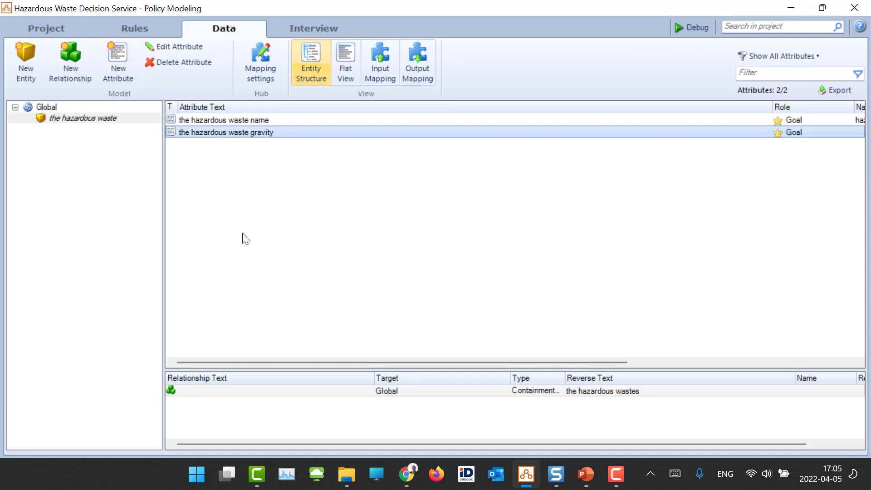
left_click(119, 64)
type("title")
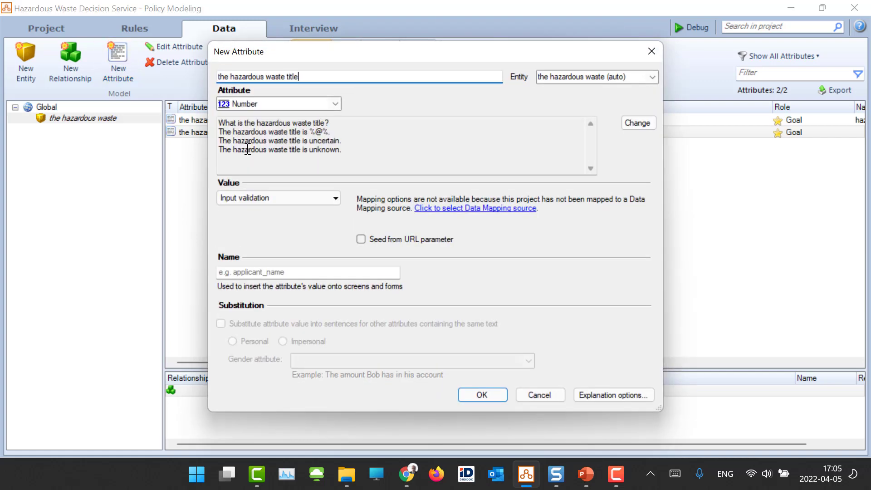
key("Return")
key("Return")
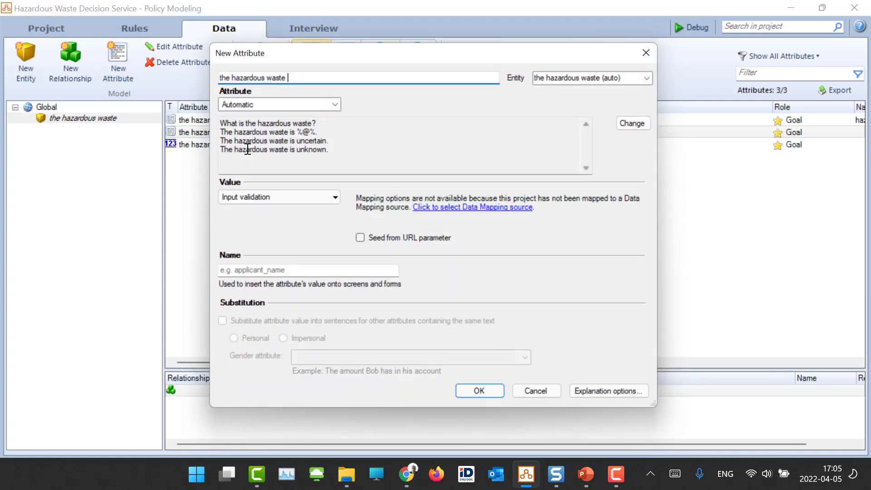
key("Escape")
- Make "the hazardous waste title" a Text attribute named haz_title, with its value substituted into sentences as Impersonal
double_click(239, 147)
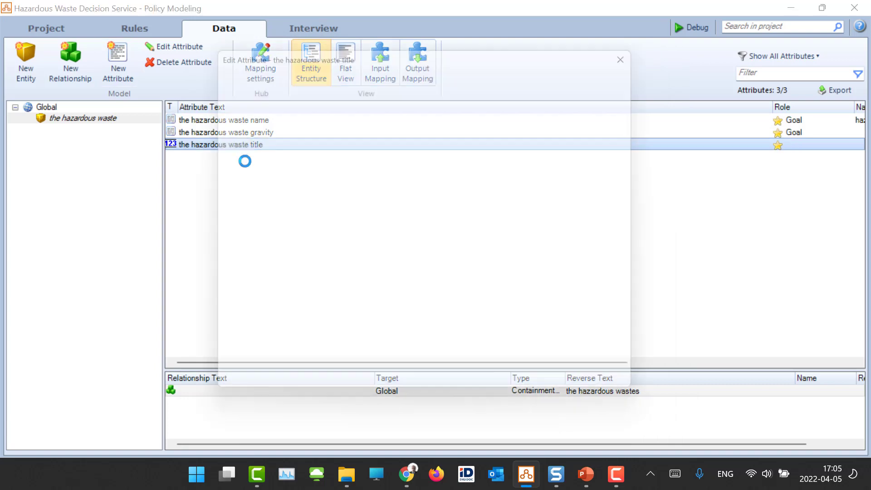
left_click(263, 104)
left_click(260, 156)
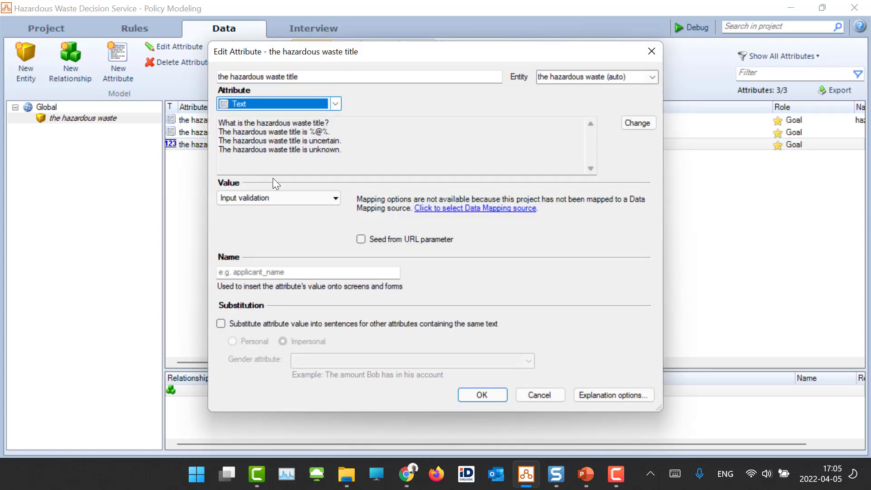
left_click(221, 323)
left_click(282, 341)
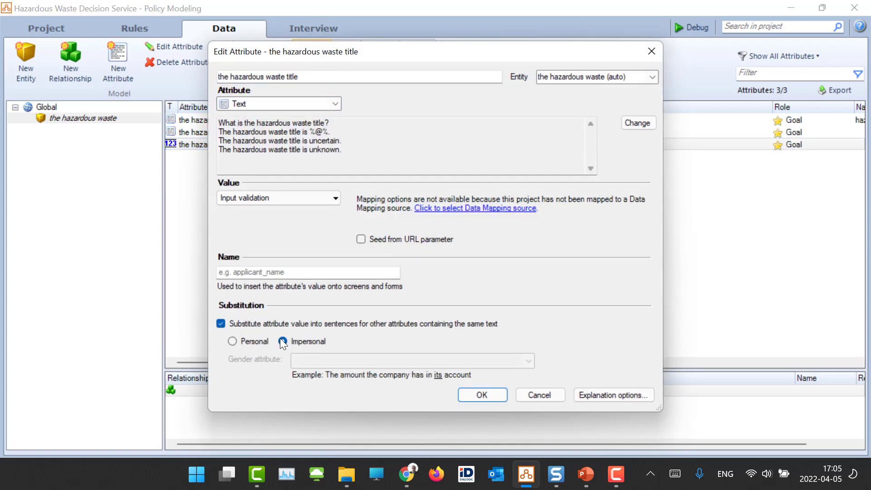
left_click(480, 399)
left_click(536, 285)
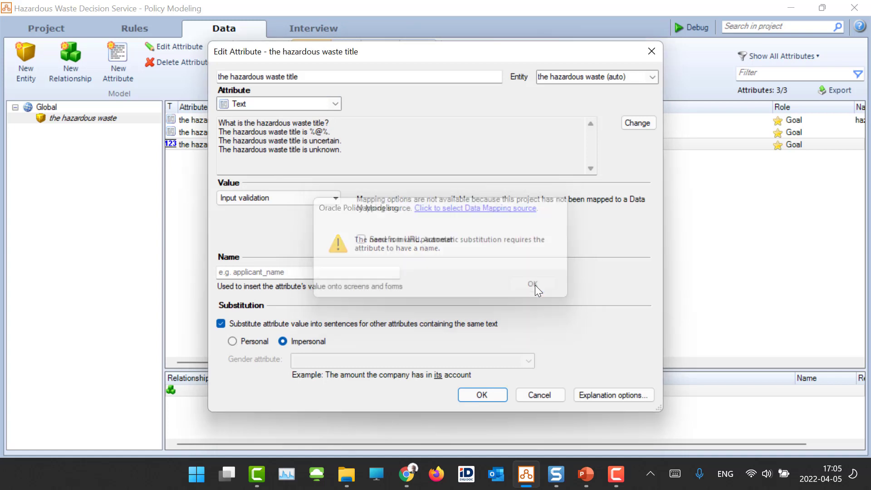
left_click(257, 274)
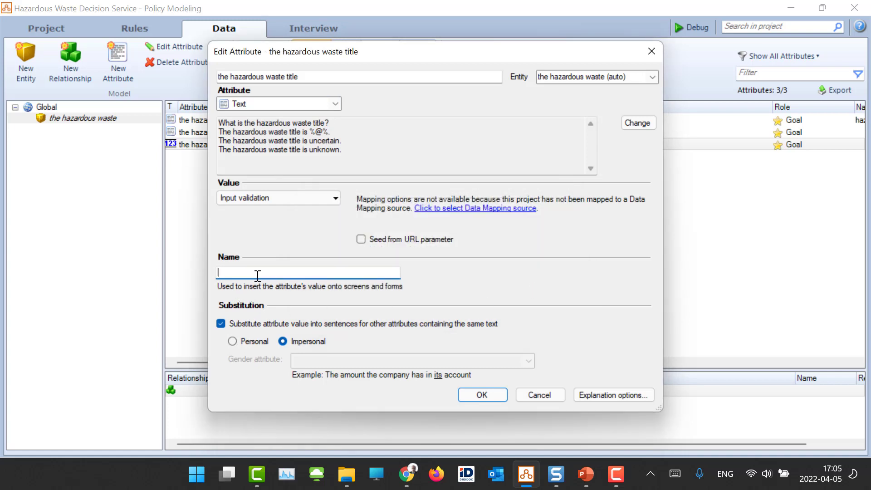
type("haz_title")
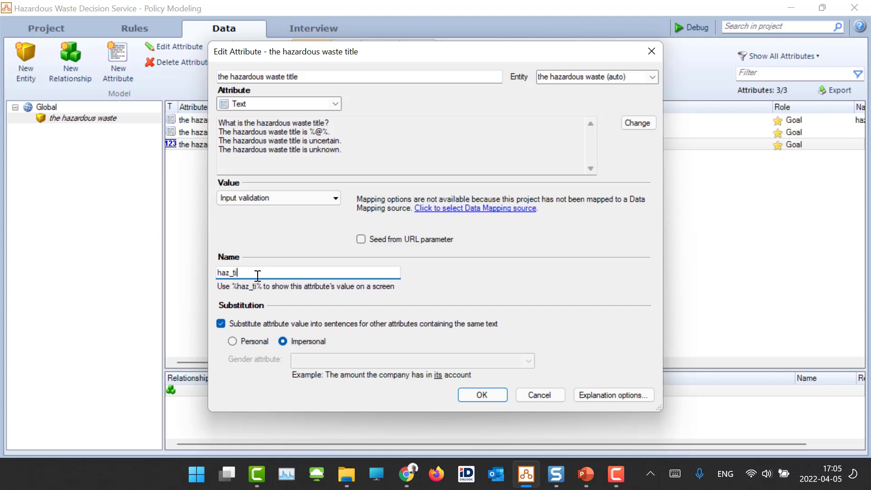
key("Return")
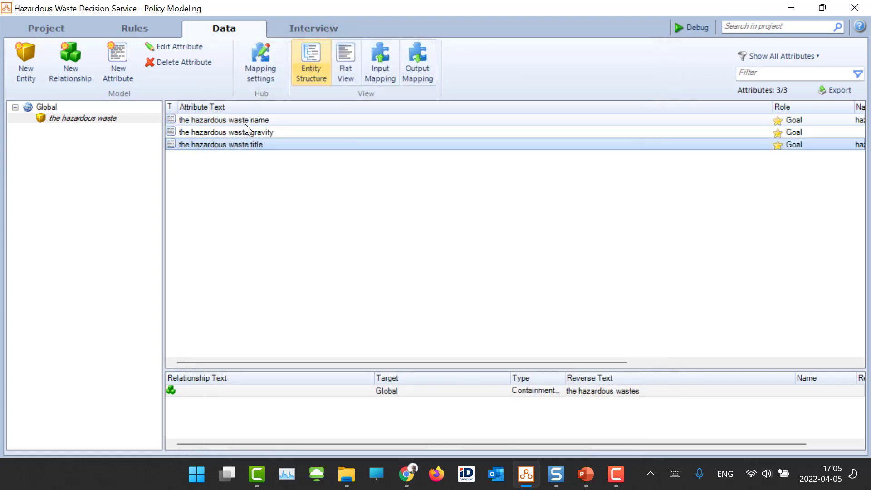
- Check the name and substitution settings of the attribute "the hazardous waste name"
double_click(241, 120)
double_click(278, 272)
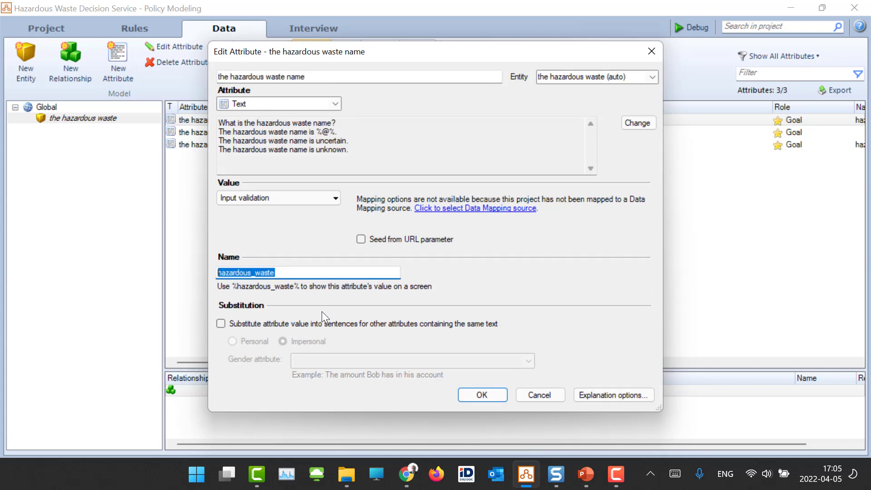
key("Return")
- Set the identifying attribute of the hazardous waste entity to "the hazardous waste title"
double_click(96, 117)
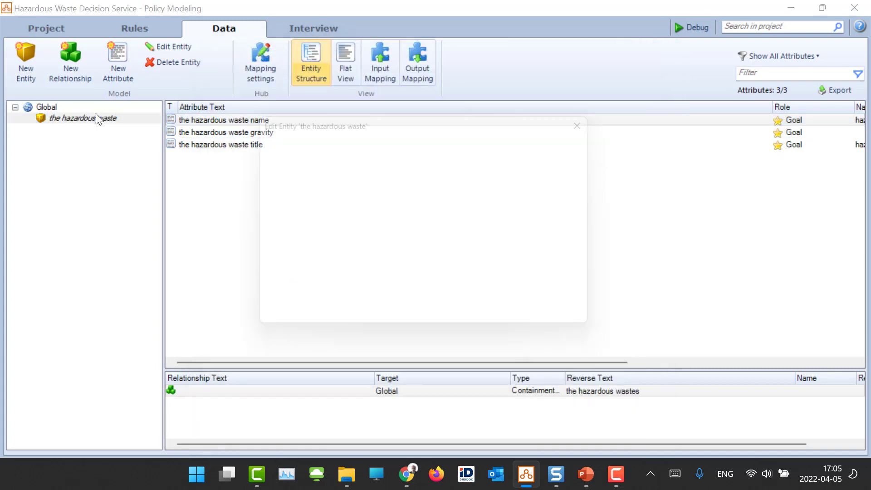
left_click(597, 181)
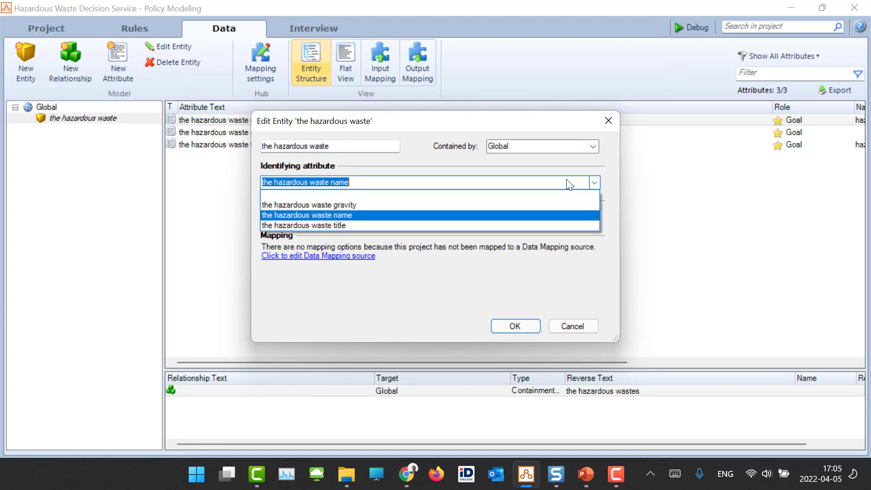
left_click(336, 224)
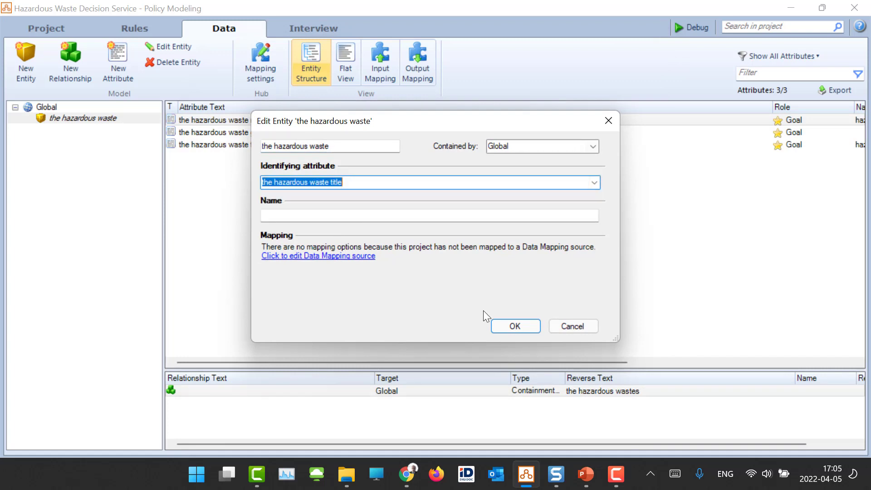
left_click(513, 325)
- Debug the interview twice to test it with the changed identifying attribute, closing the debugger each time
left_click(125, 28)
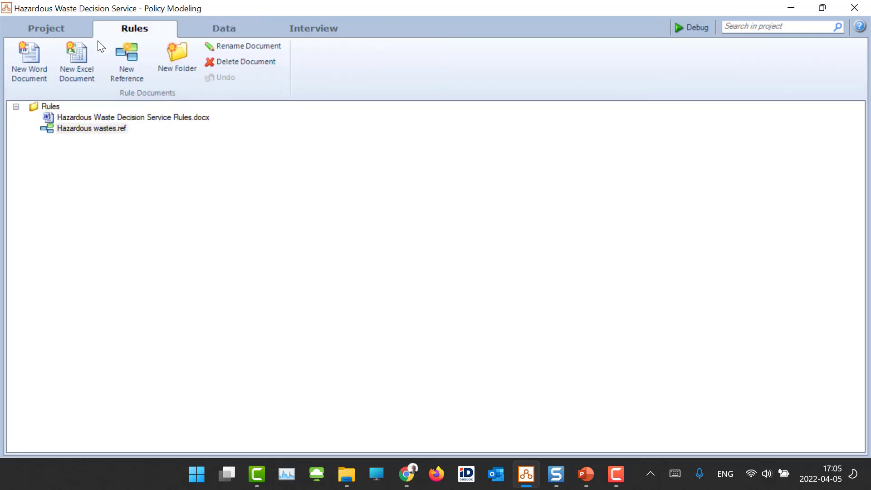
left_click(691, 28)
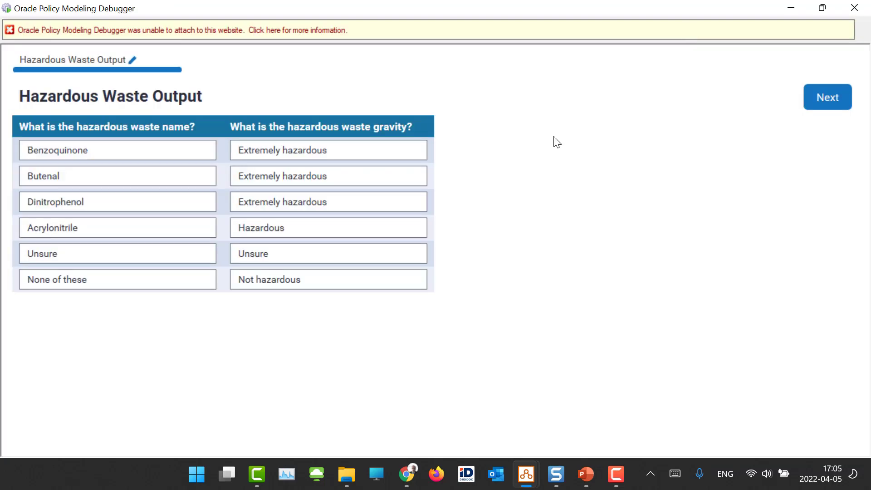
left_click(854, 8)
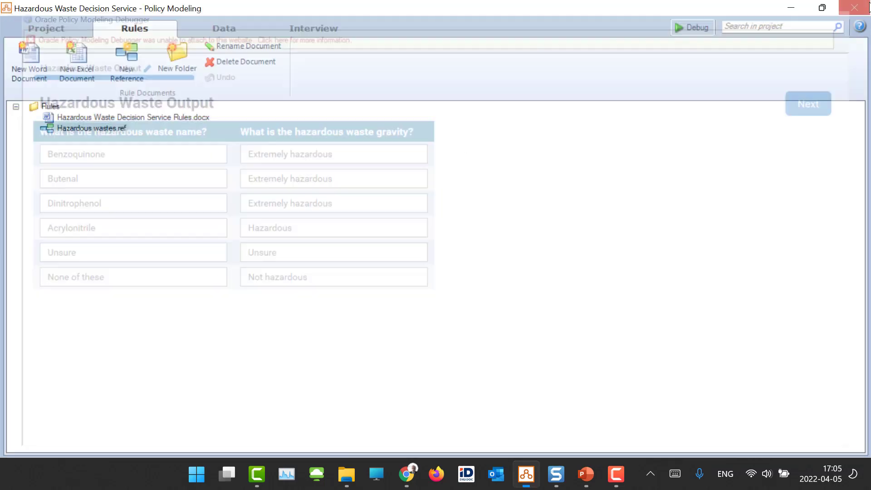
left_click(691, 33)
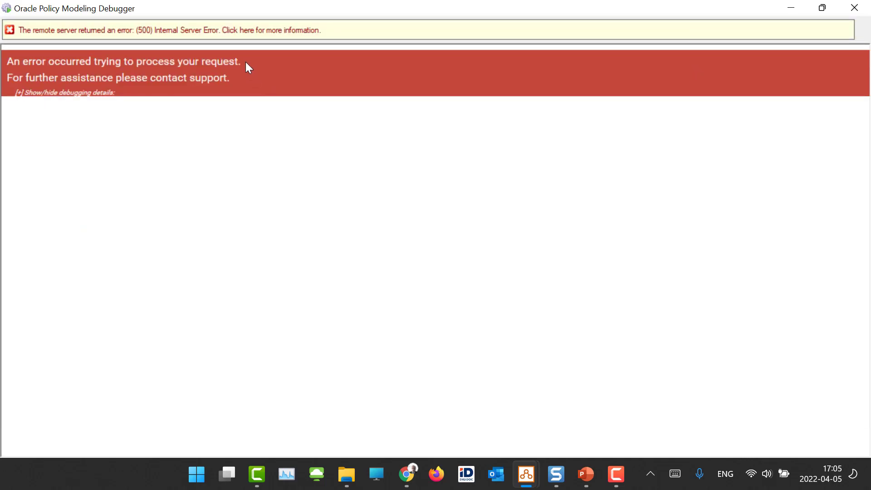
left_click(867, 3)
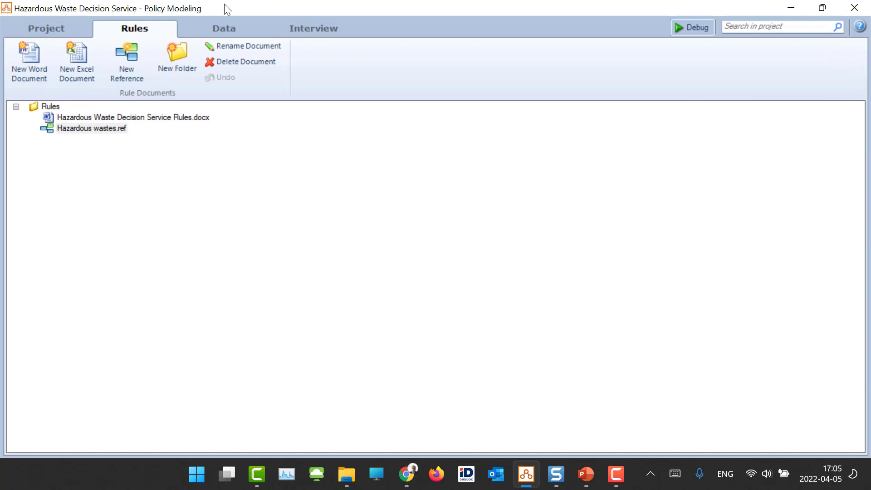
- Map hazardous_waste_name in the "Hazardous wastes" reference to "the hazardous waste title", save it and check the interview in the debugger
left_click(228, 29)
left_click(146, 32)
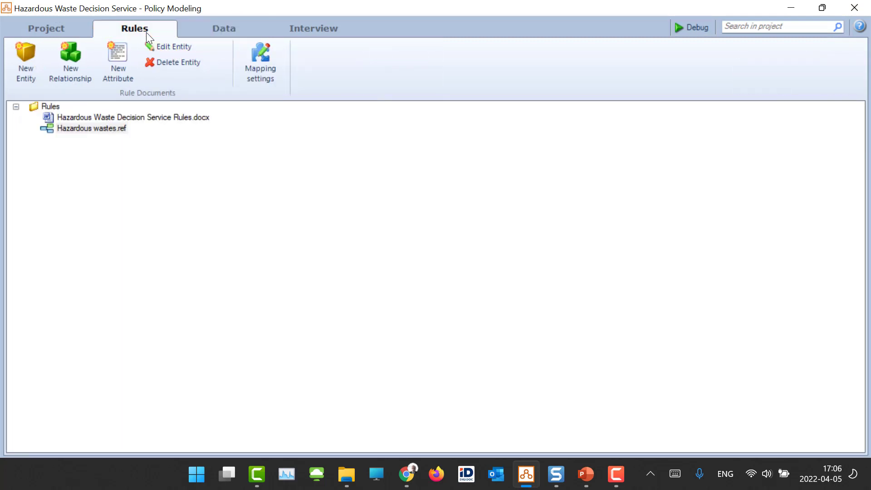
left_click(102, 129)
double_click(101, 128)
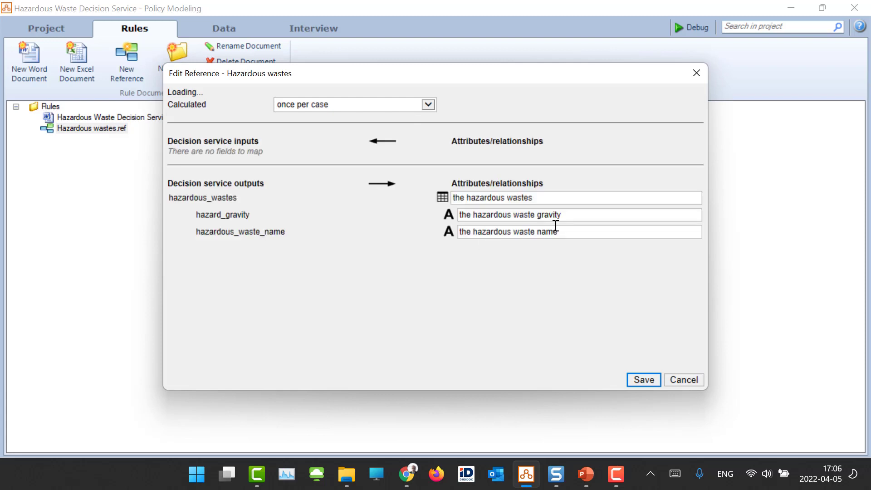
left_click(547, 231)
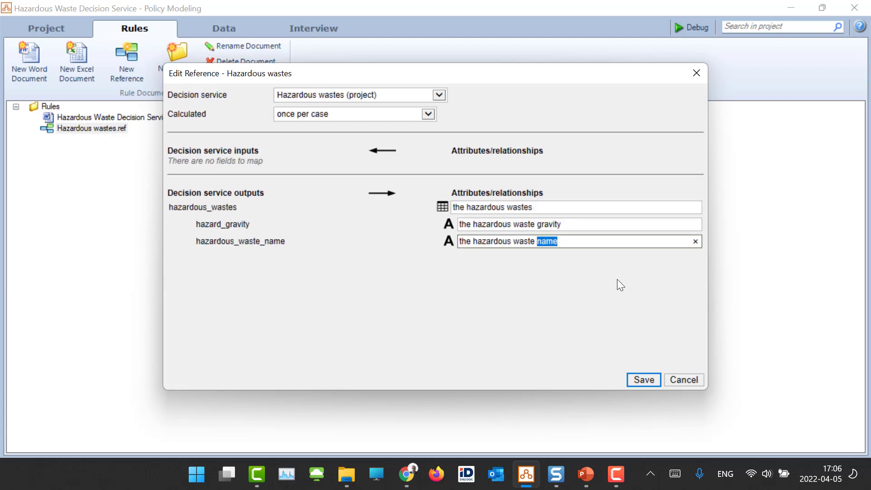
left_click_drag(547, 242, 566, 249)
left_click(562, 243)
double_click(547, 241)
type("title")
left_click(644, 381)
left_click(686, 31)
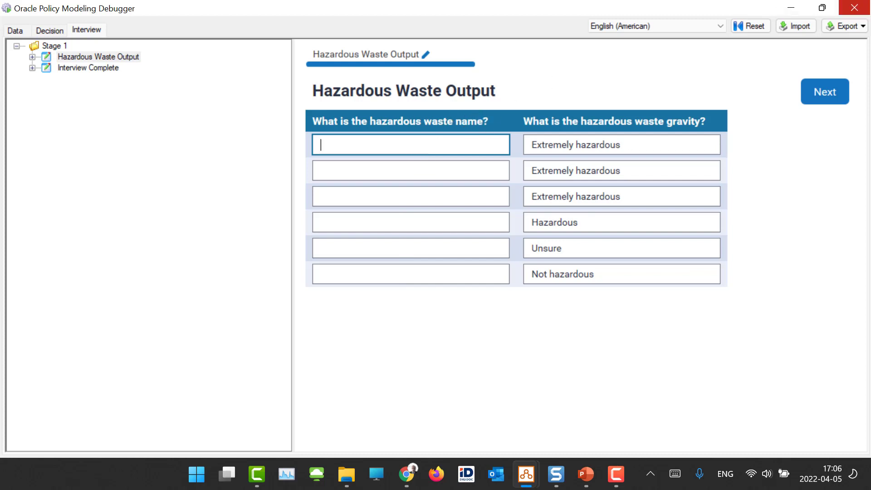
left_click(854, 8)
- Replace the hazardous waste name input on the "Hazardous Waste Output" screen with "the hazardous waste title" and debug the interview
left_click(347, 28)
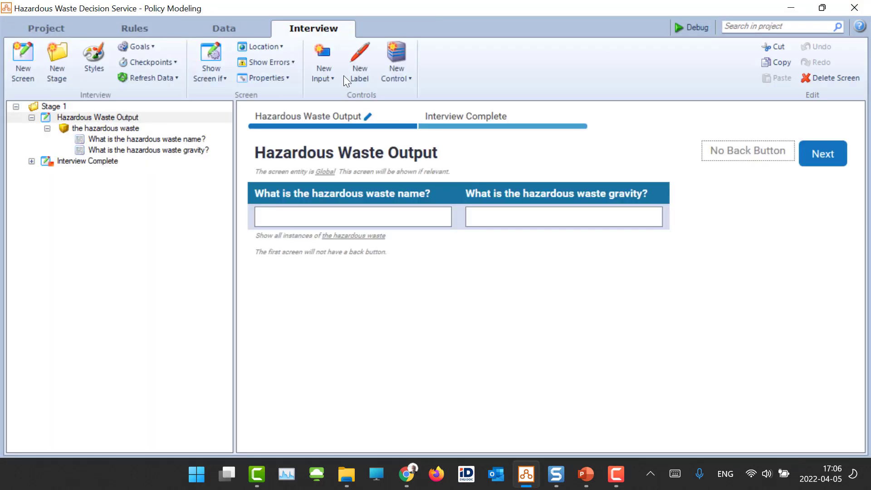
left_click(381, 219)
key("Delete")
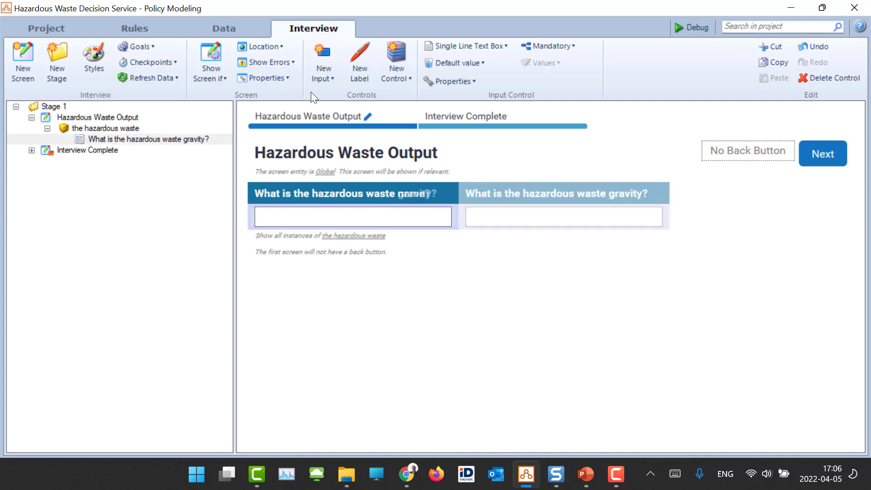
left_click(333, 68)
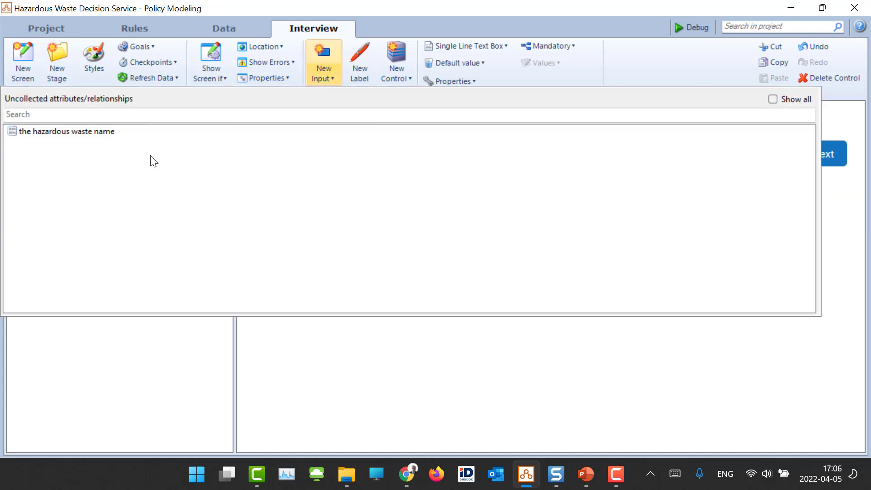
left_click(789, 99)
left_click(80, 157)
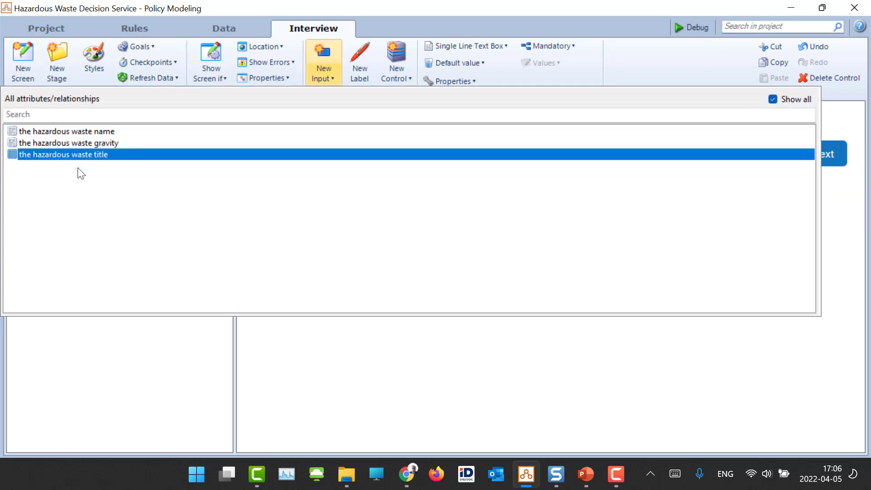
left_click(410, 410)
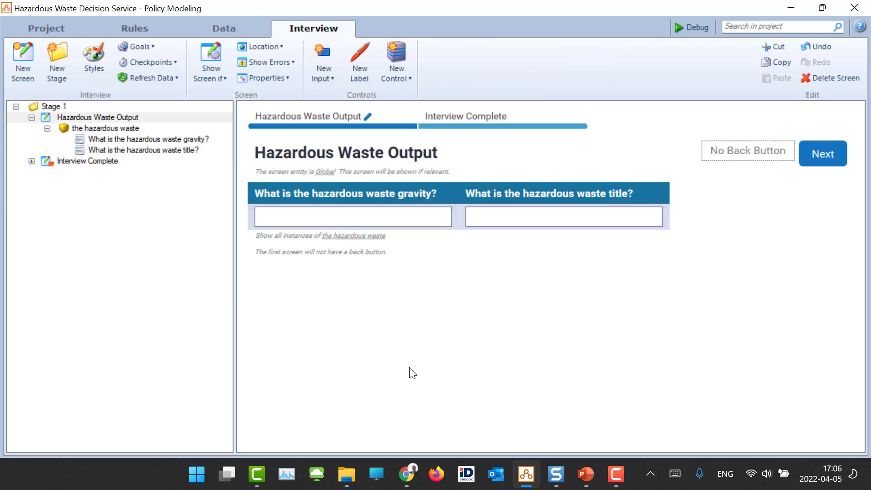
left_click(692, 29)
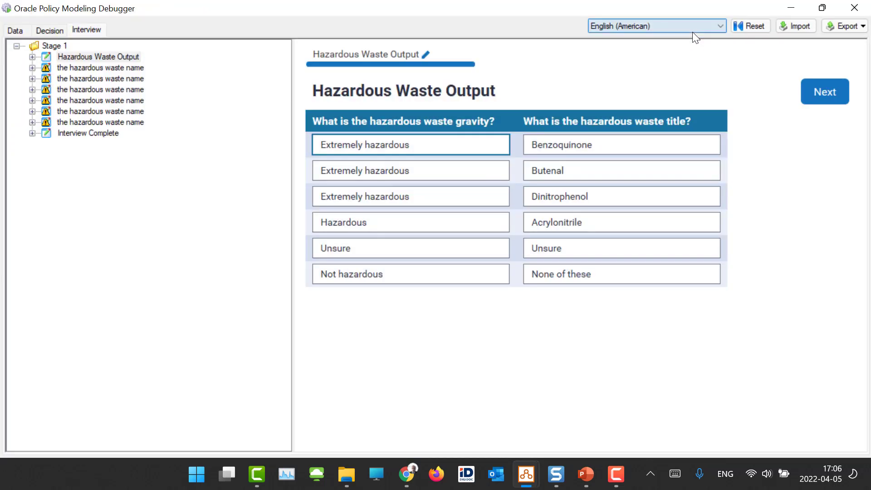
left_click(854, 8)
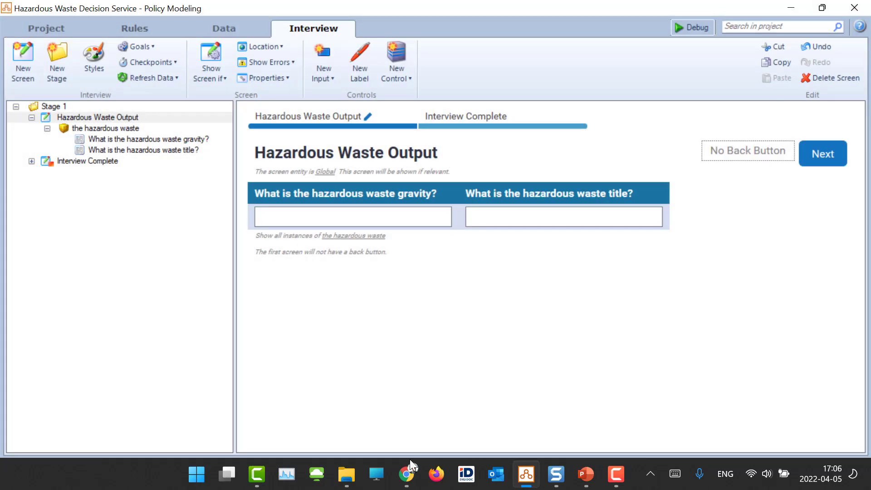
- Switch to the Hazardous wastes project in Chrome and examine its outputs hazardous_waste_name and hazard_gravity
left_click(406, 474)
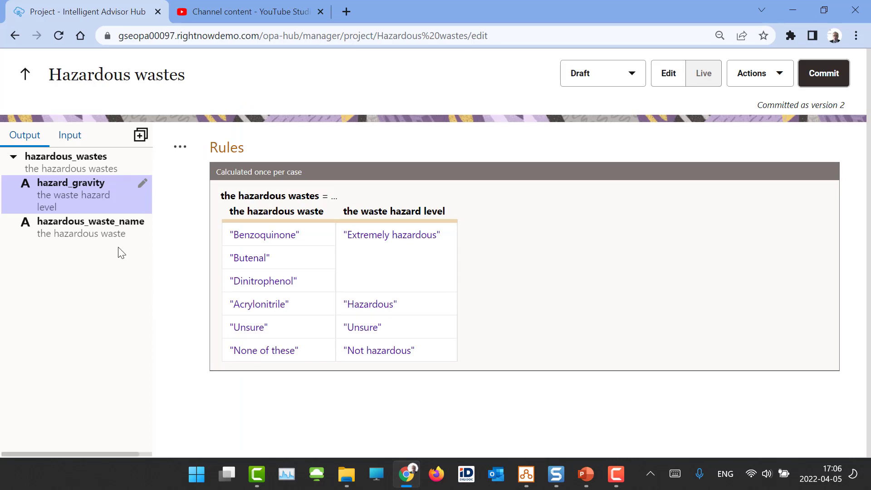
left_click(121, 232)
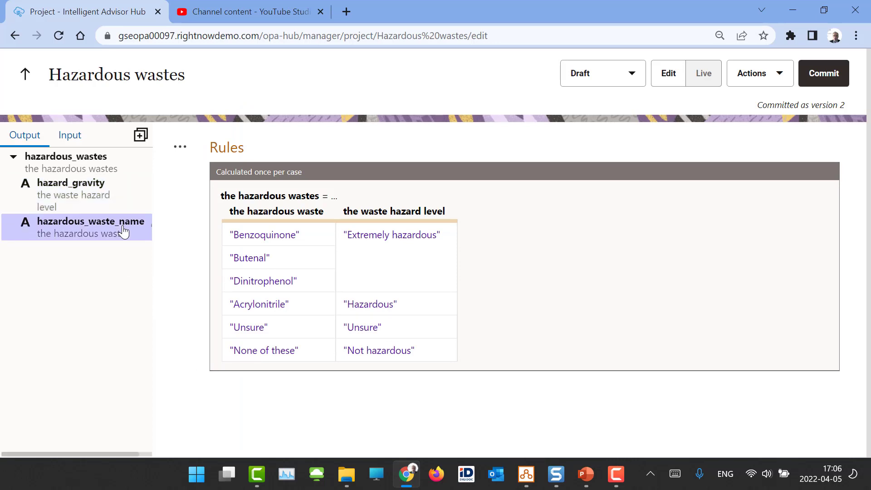
left_click(115, 190)
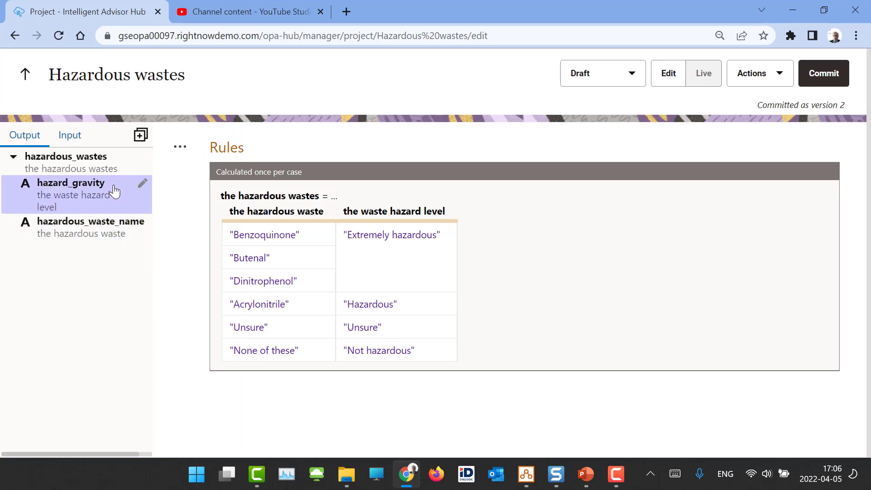
- Rename the hazard_gravity output of the Hazardous wastes project to hazard_level and commit the change
left_click(144, 185)
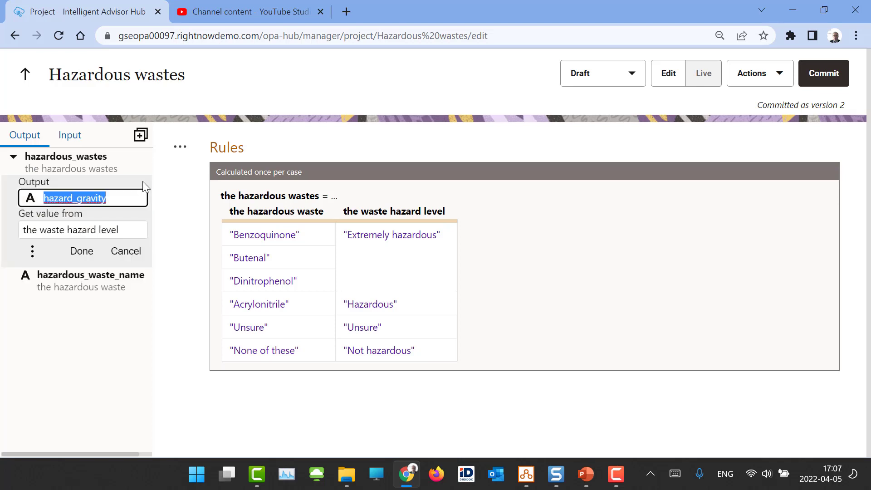
mouse_move(86, 199)
left_mouse_down()
mouse_move(119, 199)
mouse_move(76, 197)
left_mouse_up()
left_click(116, 200)
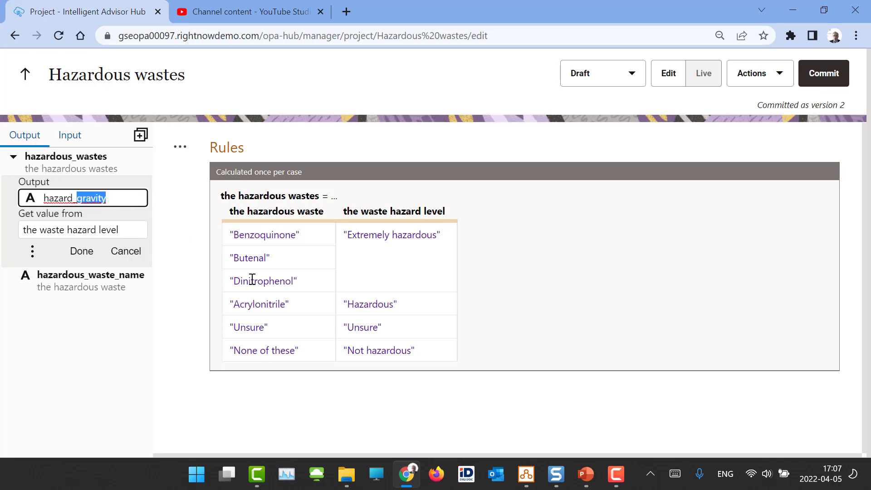
type("level")
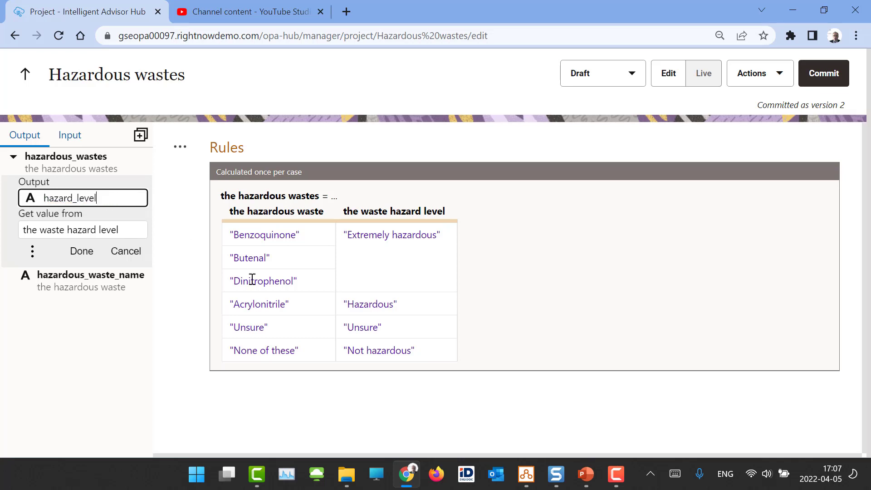
left_click(87, 254)
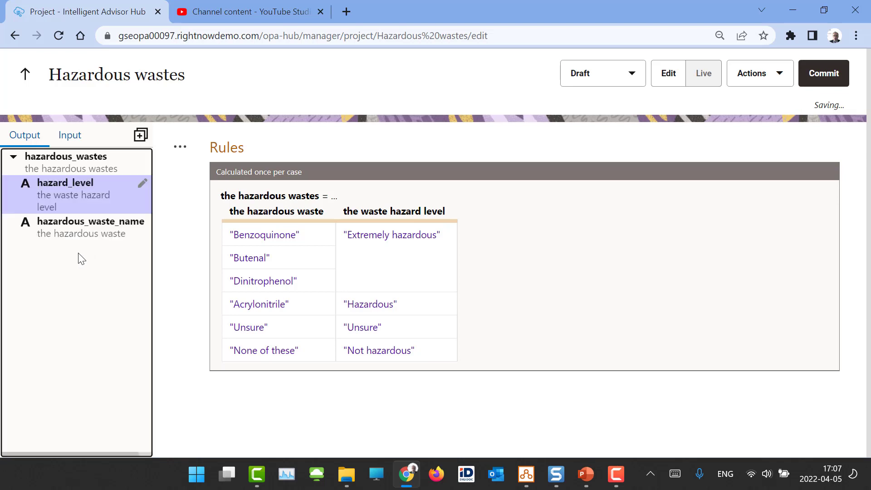
left_click(836, 75)
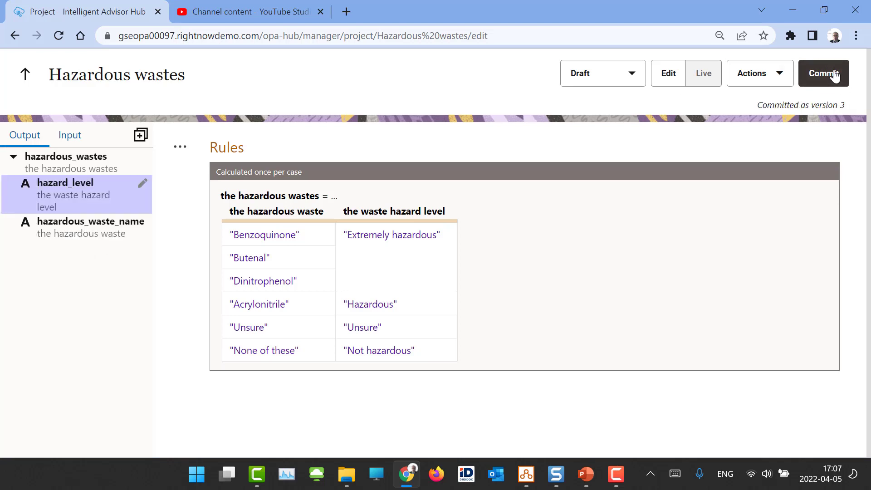
- Switch to Policy Modeling, debug the interview against the committed service and examine the error among the rule documents
key("alt+Tab")
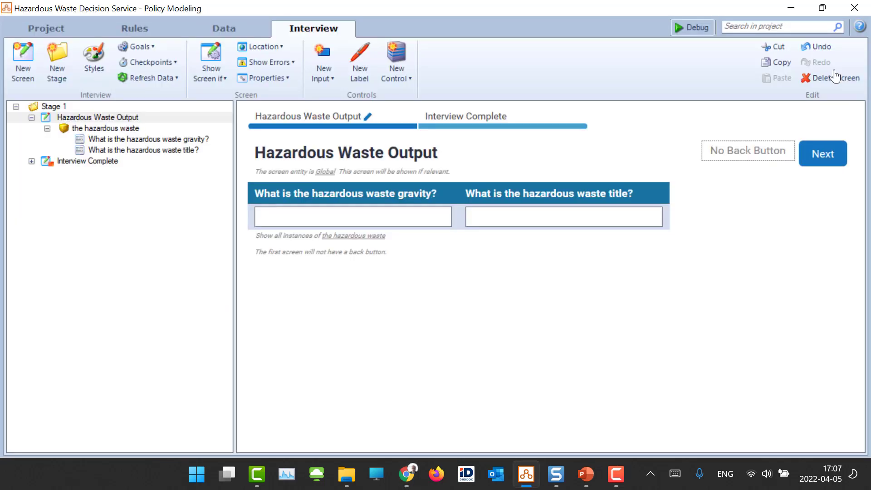
left_click(686, 27)
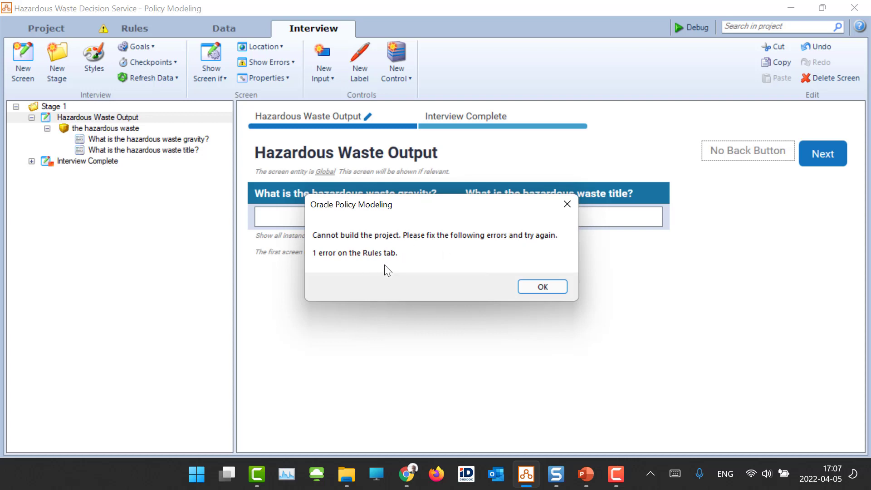
left_click(555, 285)
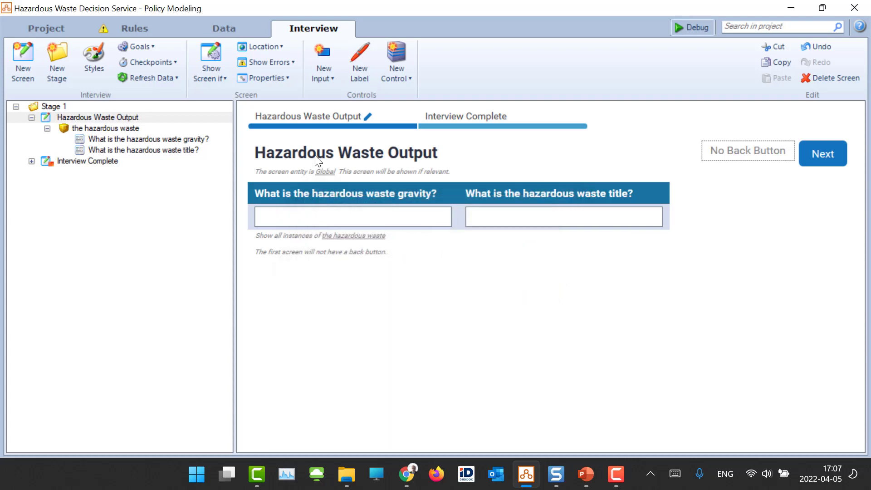
left_click(147, 35)
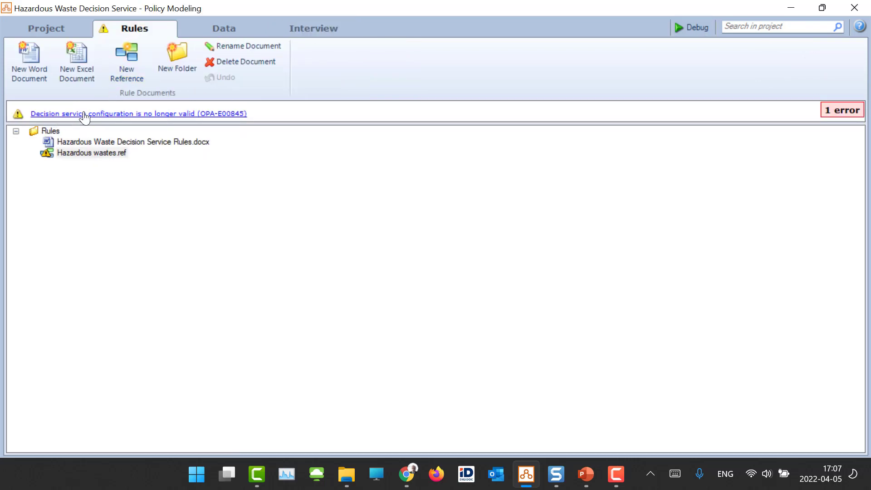
- Try to map hazard_level to "the hazardous waste gravity" in the existing Hazardous wastes reference and save it
double_click(102, 151)
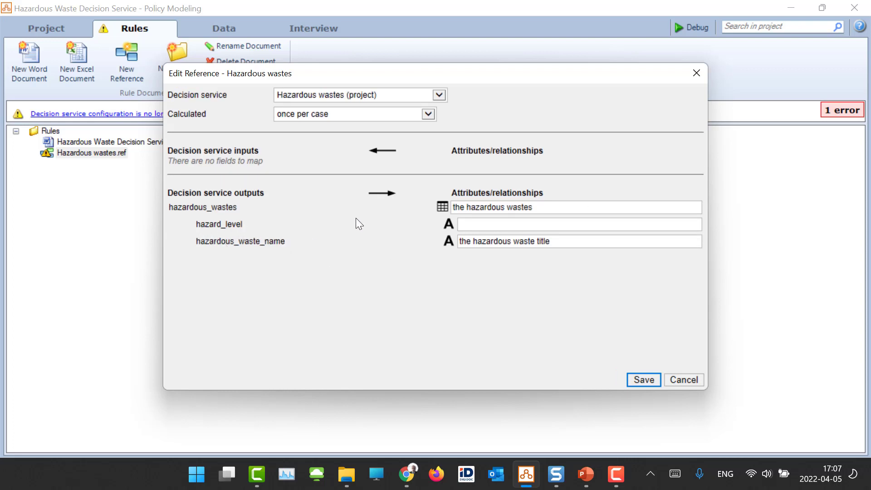
left_click(490, 226)
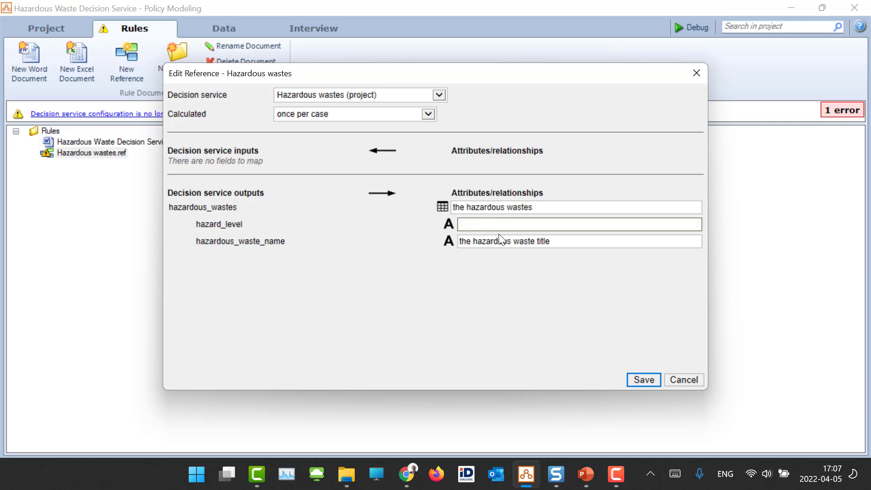
type("the hazardous waste gravti")
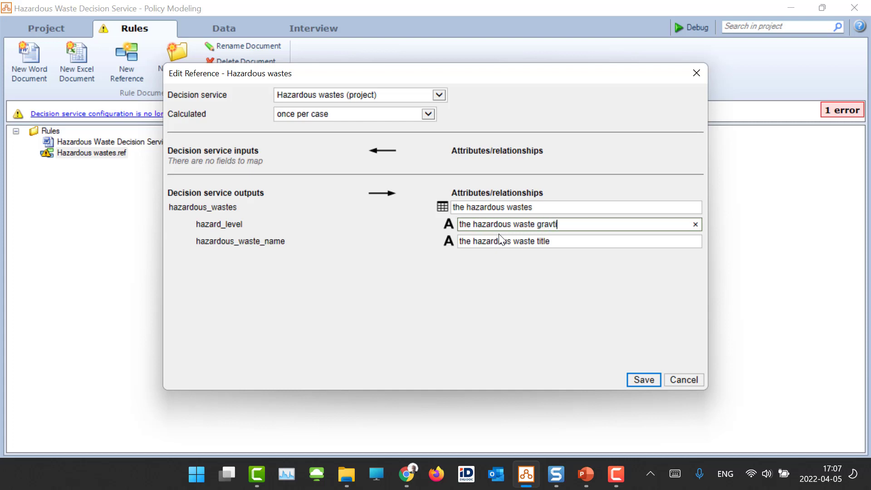
key("BackSpace")
key("BackSpace")
type("ity")
left_click(638, 383)
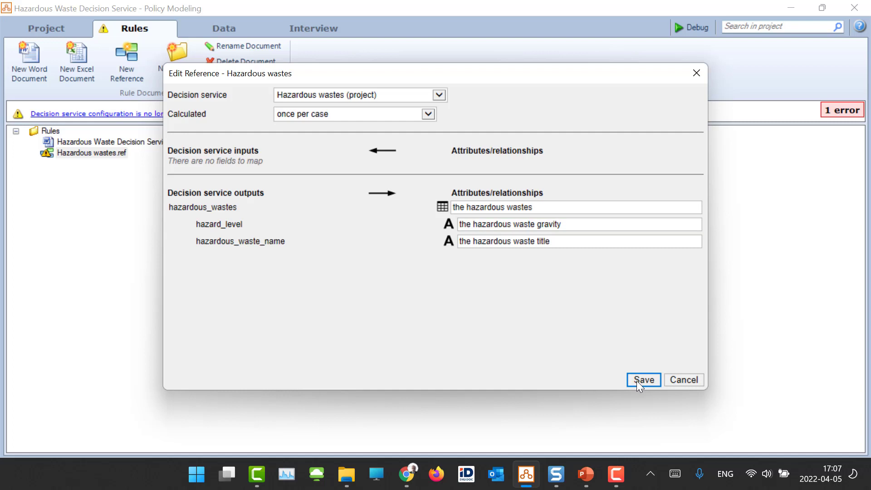
left_click(700, 379)
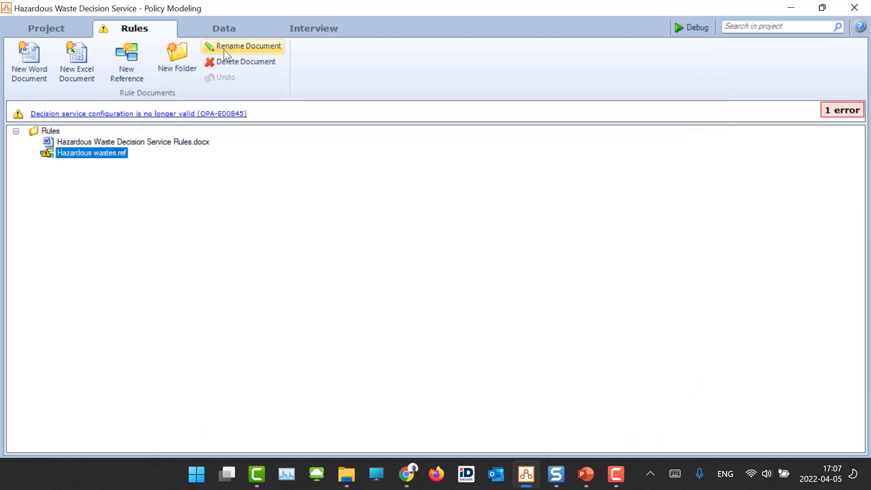
- Delete the invalid Hazardous wastes reference and start a new reference using the "Hazardous wastes (project)" decision service
left_click(232, 59)
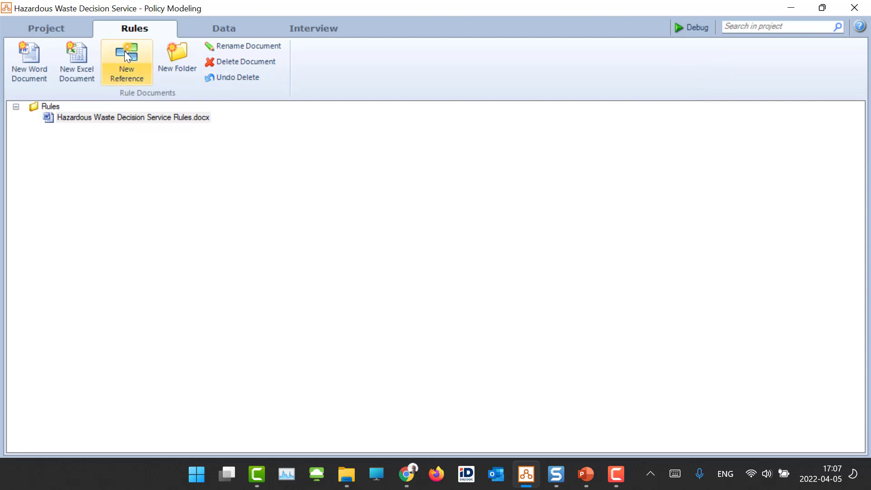
left_click(125, 51)
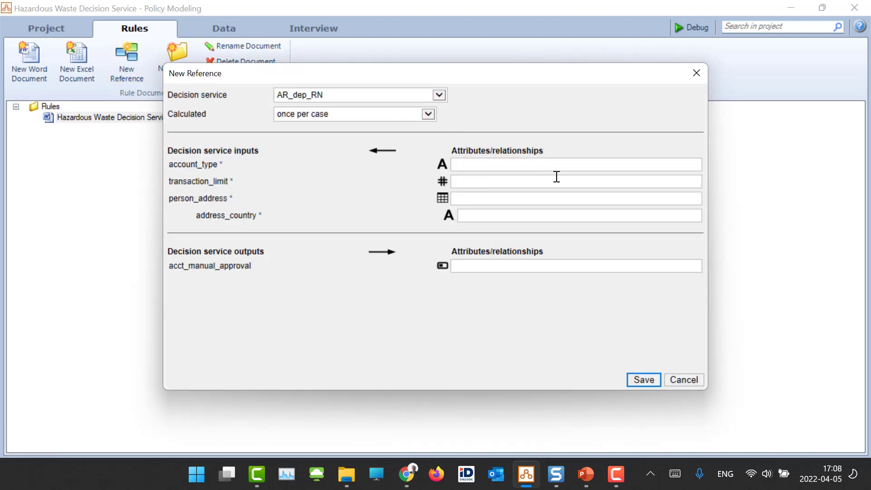
left_click(439, 95)
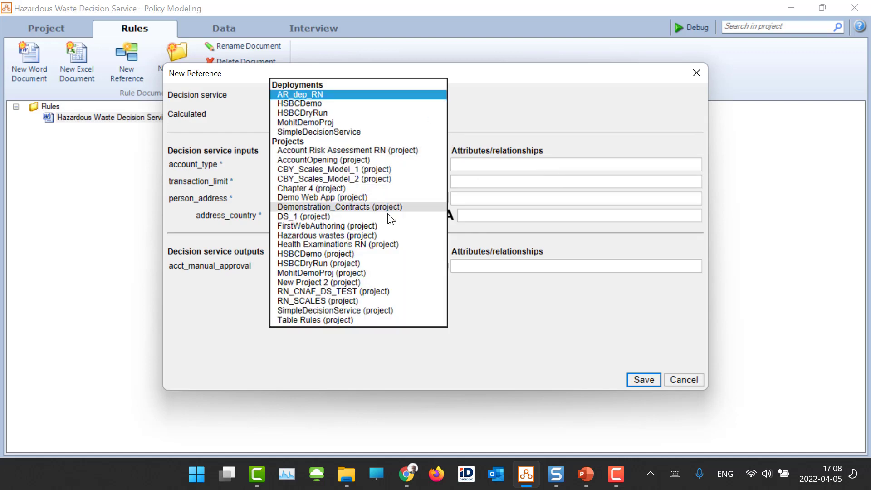
left_click(385, 234)
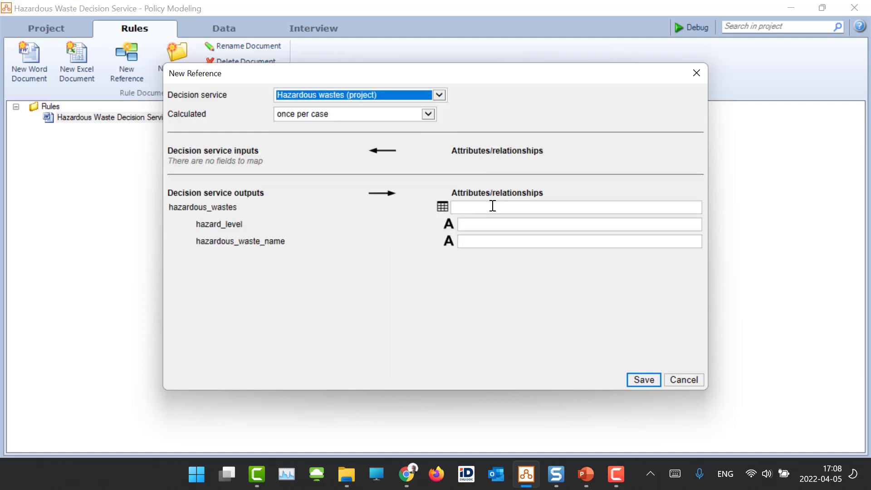
- Map hazardous_wastes to the relationship "the hazardous wastes" and hazard_level to "the hazardous waste gravity" in the new reference
left_click(493, 207)
type("the")
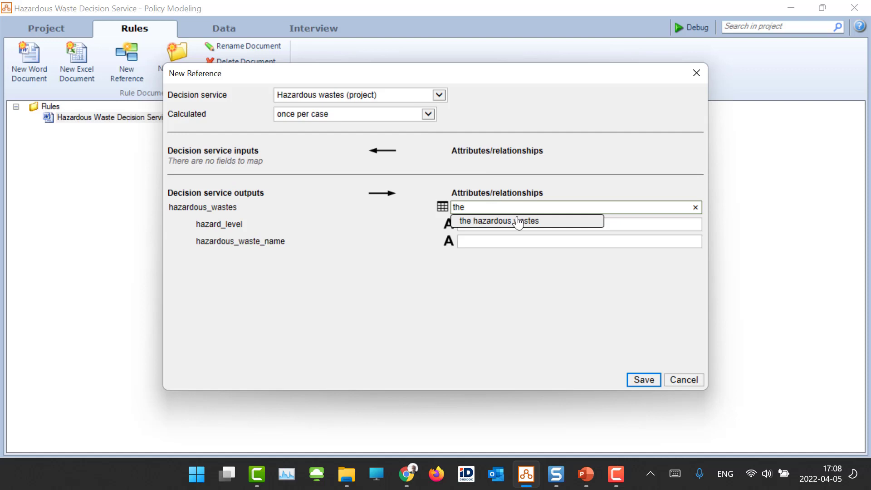
left_click(518, 221)
left_click(493, 224)
type("the ")
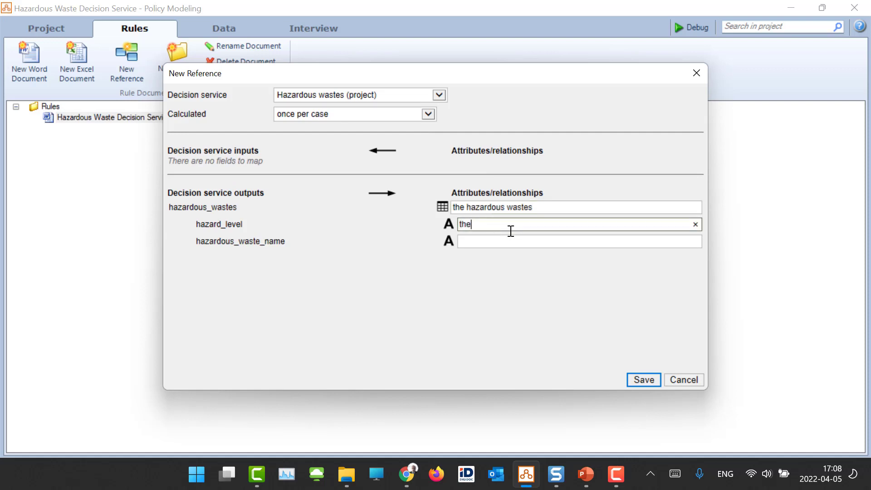
type("hazardous waste leve")
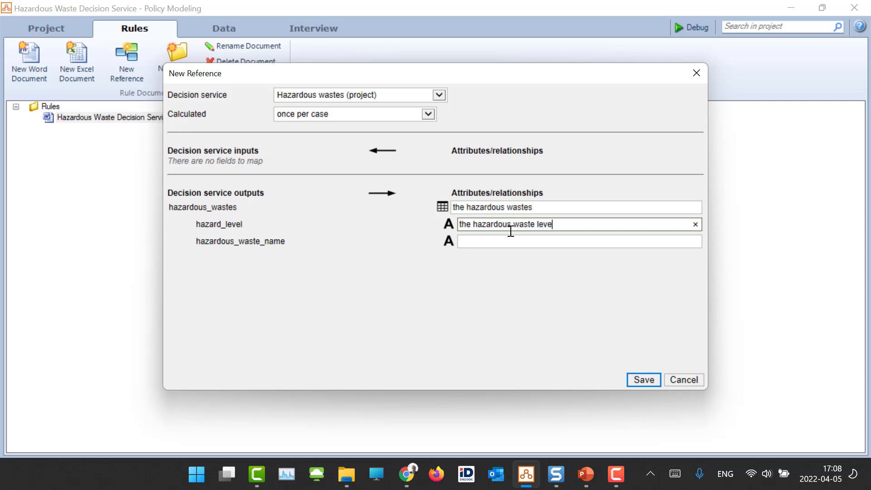
type("l")
key("BackSpace")
key("BackSpace")
key("BackSpace")
key("BackSpace")
key("BackSpace")
type("gravis")
key("Tab")
- Map hazardous_waste_name to "the hazardous waste title" and save the new reference
type("the ")
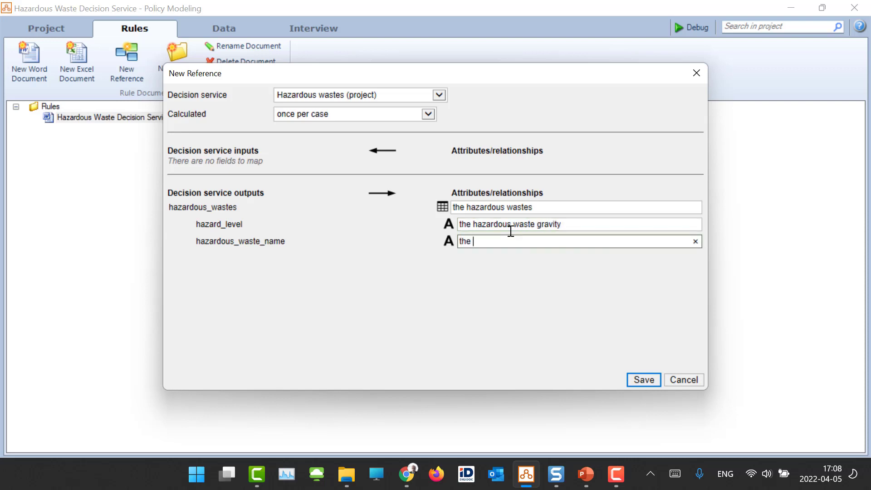
type("hazardous waste ")
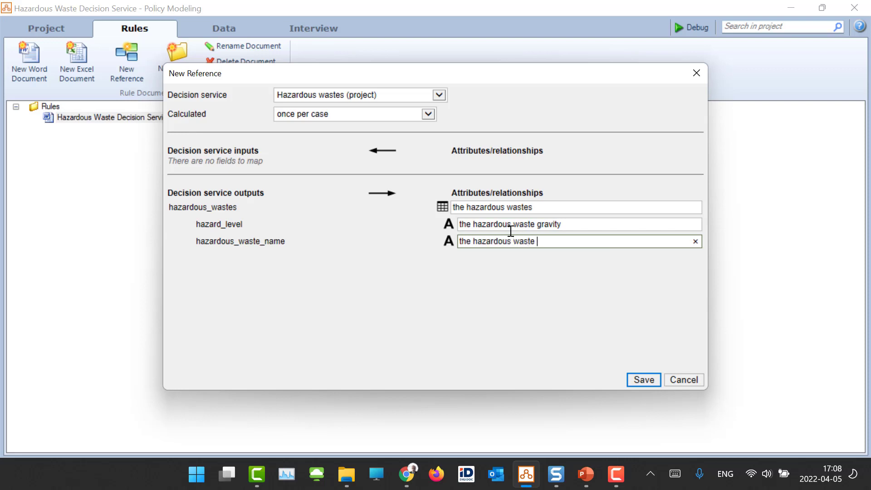
type("title")
key("Return")
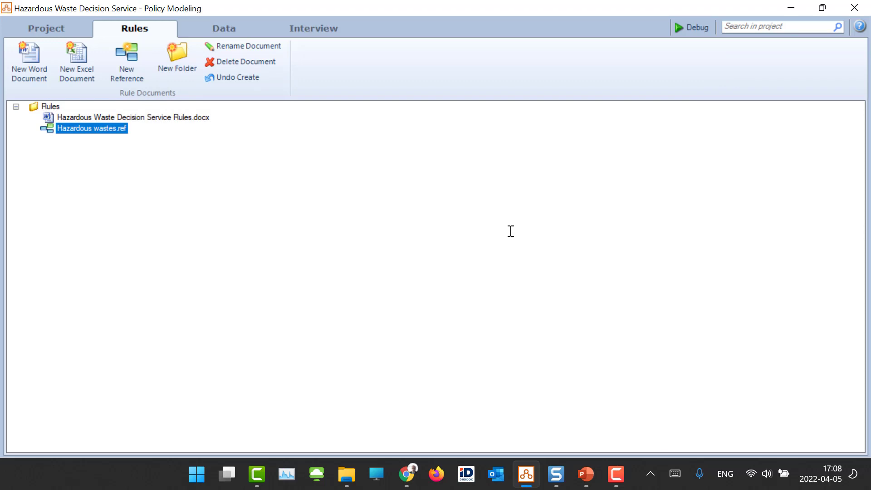
- Check the hazardous waste attributes and the Global entity in the data model, and start debugging the project
left_click(225, 25)
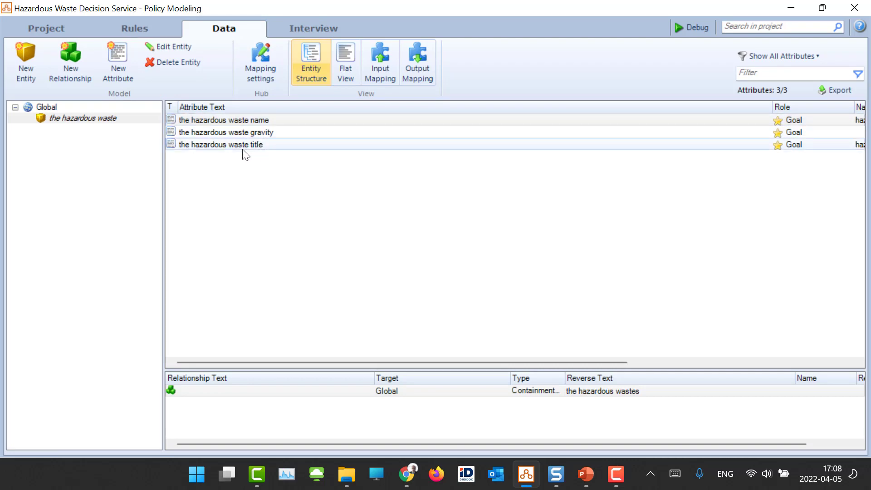
left_click(39, 107)
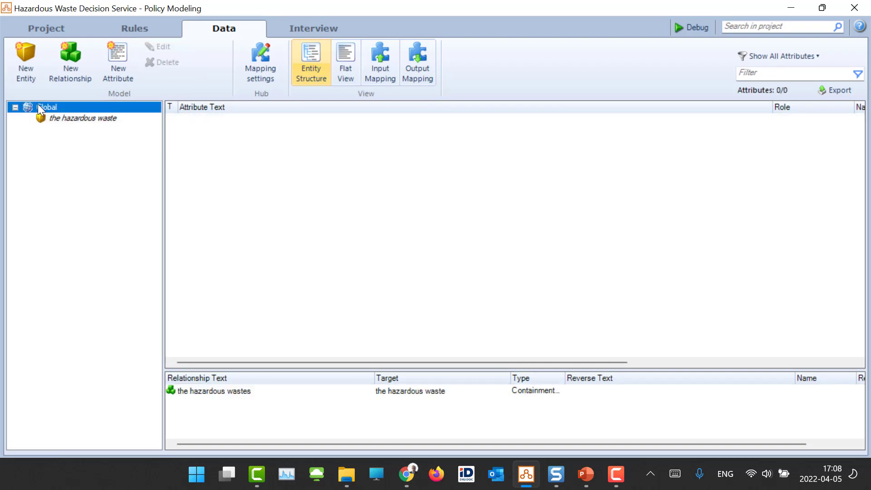
left_click(680, 34)
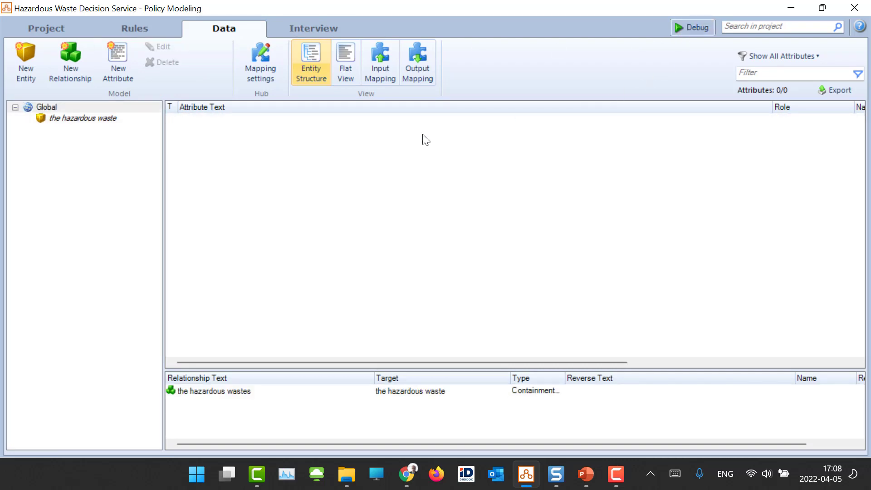